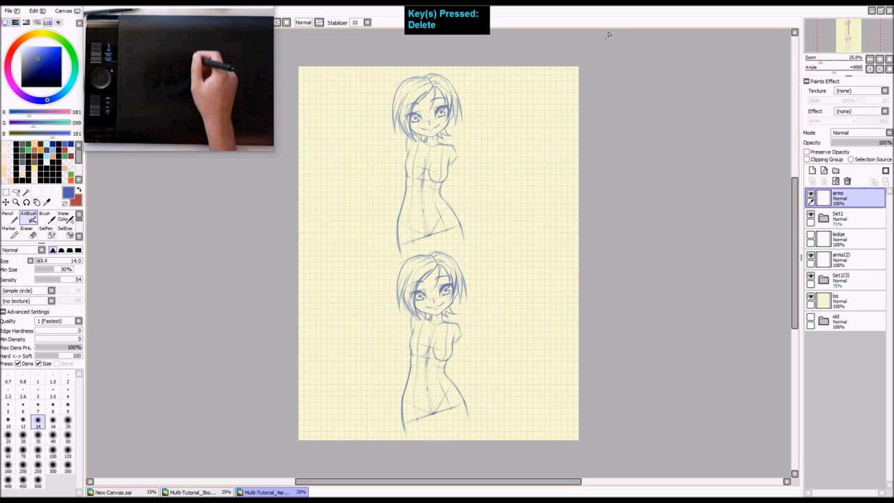
{"action": "key", "text": "2"}
{"action": "mouse_move", "coordinate": [450, 242]}
{"action": "left_mouse_down"}
{"action": "mouse_move", "coordinate": [481, 208]}
{"action": "mouse_move", "coordinate": [513, 210]}
{"action": "mouse_move", "coordinate": [495, 133]}
{"action": "mouse_move", "coordinate": [482, 202]}
{"action": "mouse_move", "coordinate": [449, 221]}
{"action": "left_mouse_up"}
{"action": "mouse_move", "coordinate": [520, 322]}
{"action": "left_mouse_down"}
{"action": "mouse_move", "coordinate": [521, 294]}
{"action": "mouse_move", "coordinate": [524, 325]}
{"action": "left_mouse_up"}
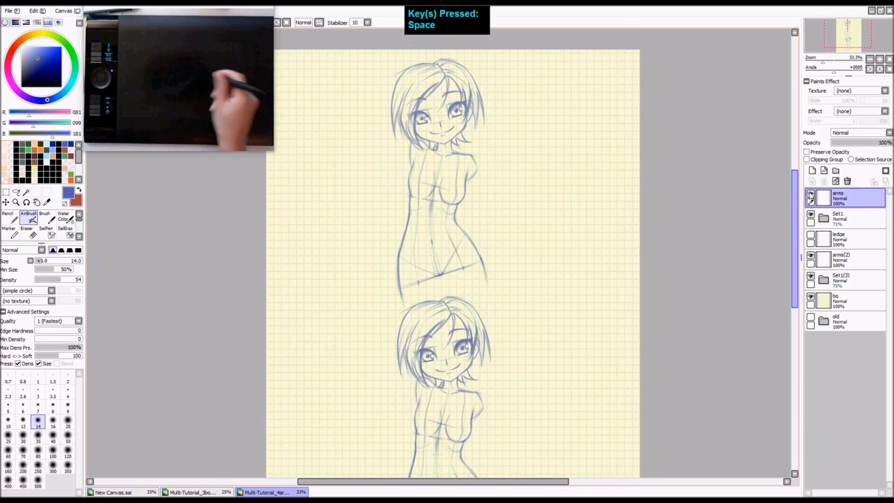
{"action": "left_click_drag", "start_coordinate": [461, 279], "coordinate": [470, 248]}
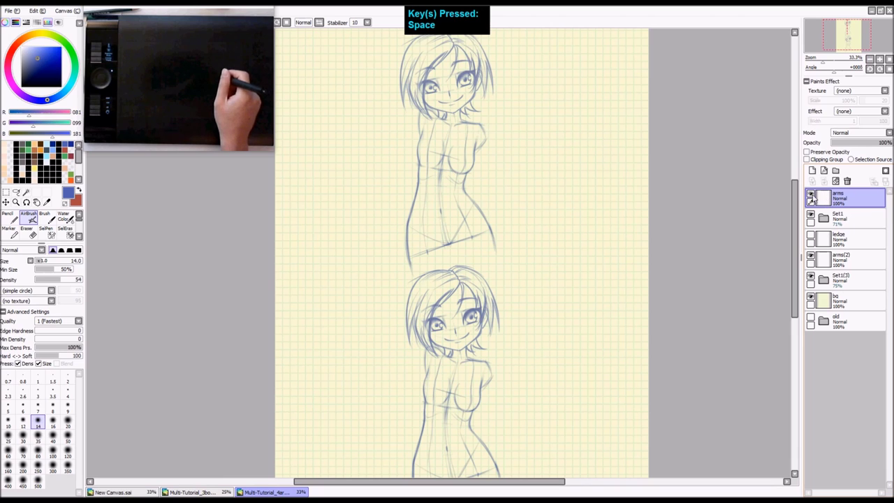
{"action": "left_click_drag", "start_coordinate": [434, 117], "coordinate": [444, 182]}
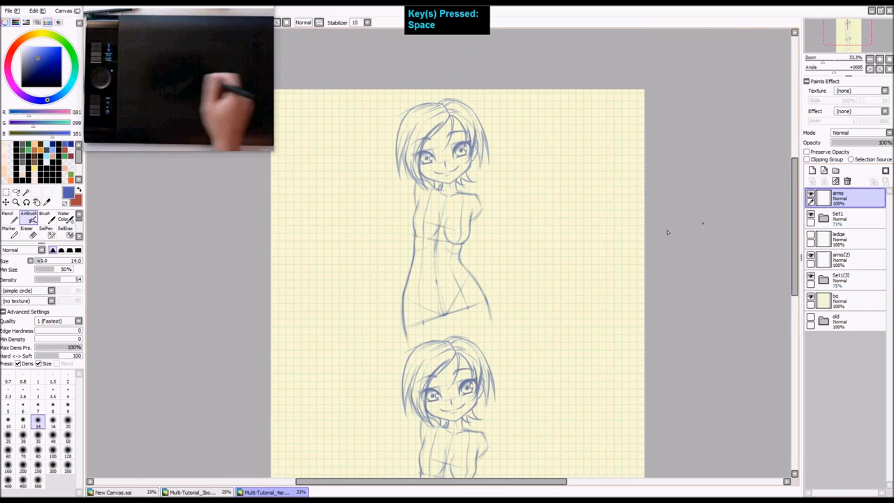
- Draw small joint circles at both shoulders of the upper figure on the arms layer
{"action": "key", "text": "2"}
{"action": "left_click_drag", "start_coordinate": [506, 256], "coordinate": [441, 193]}
{"action": "scroll", "coordinate": [447, 164], "scroll_direction": "up", "scroll_amount": 2}
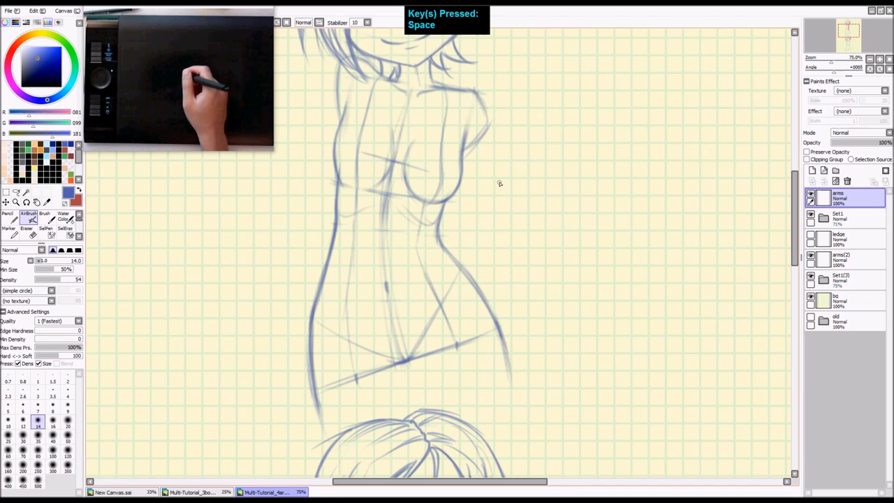
{"action": "left_click_drag", "start_coordinate": [526, 274], "coordinate": [512, 263]}
{"action": "left_click_drag", "start_coordinate": [474, 185], "coordinate": [493, 204]}
{"action": "mouse_move", "coordinate": [374, 94]}
{"action": "left_mouse_down"}
{"action": "mouse_move", "coordinate": [377, 113]}
{"action": "mouse_move", "coordinate": [359, 95]}
{"action": "mouse_move", "coordinate": [356, 107]}
{"action": "left_mouse_up"}
{"action": "mouse_move", "coordinate": [480, 140]}
{"action": "left_mouse_down"}
{"action": "mouse_move", "coordinate": [477, 156]}
{"action": "mouse_move", "coordinate": [490, 148]}
{"action": "mouse_move", "coordinate": [478, 149]}
{"action": "left_mouse_up"}
{"action": "left_click_drag", "start_coordinate": [370, 119], "coordinate": [489, 138]}
{"action": "key", "text": "ctrl+z"}
{"action": "key", "text": "space"}
{"action": "left_click_drag", "start_coordinate": [462, 182], "coordinate": [420, 154]}
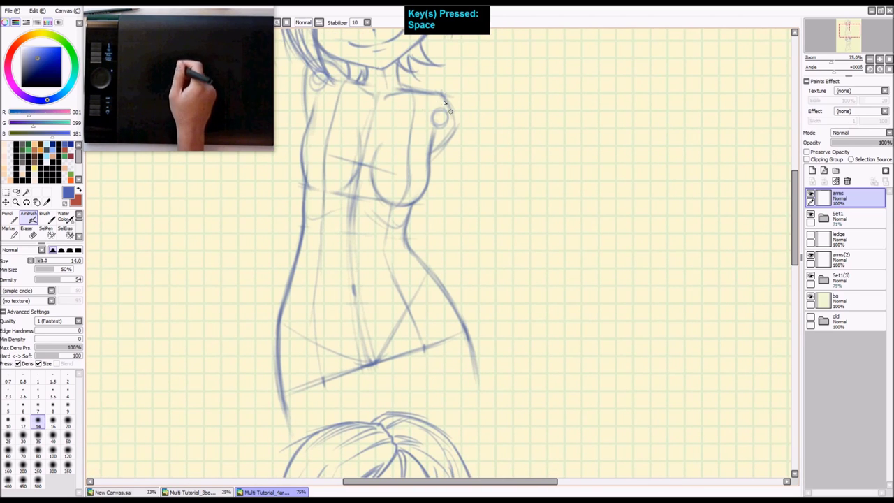
- Draw a vertical arm-length guide beside the upper figure's torso, with horizontal ticks at shoulder, waist and hip level
{"action": "key", "text": "space"}
{"action": "left_click_drag", "start_coordinate": [483, 274], "coordinate": [480, 254]}
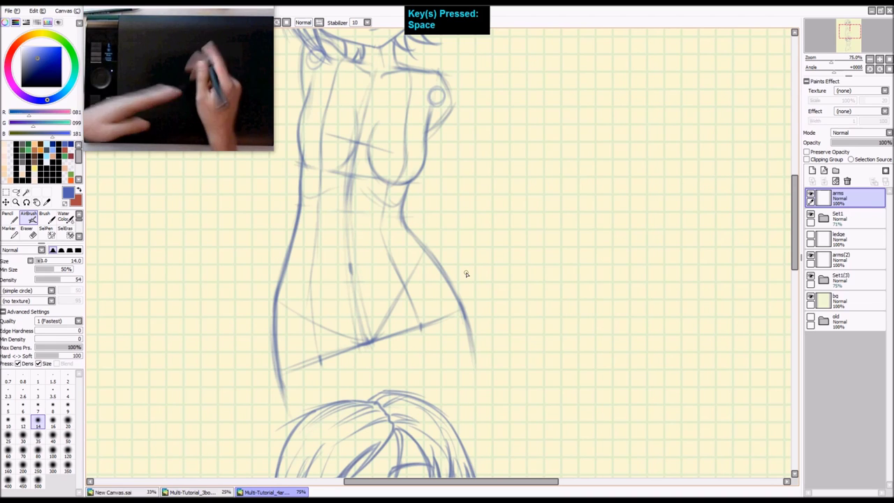
{"action": "mouse_move", "coordinate": [454, 336]}
{"action": "left_mouse_down"}
{"action": "mouse_move", "coordinate": [508, 335]}
{"action": "mouse_move", "coordinate": [475, 335]}
{"action": "mouse_move", "coordinate": [505, 336]}
{"action": "left_mouse_up"}
{"action": "key", "text": "ctrl+z"}
{"action": "left_click_drag", "start_coordinate": [467, 95], "coordinate": [468, 318]}
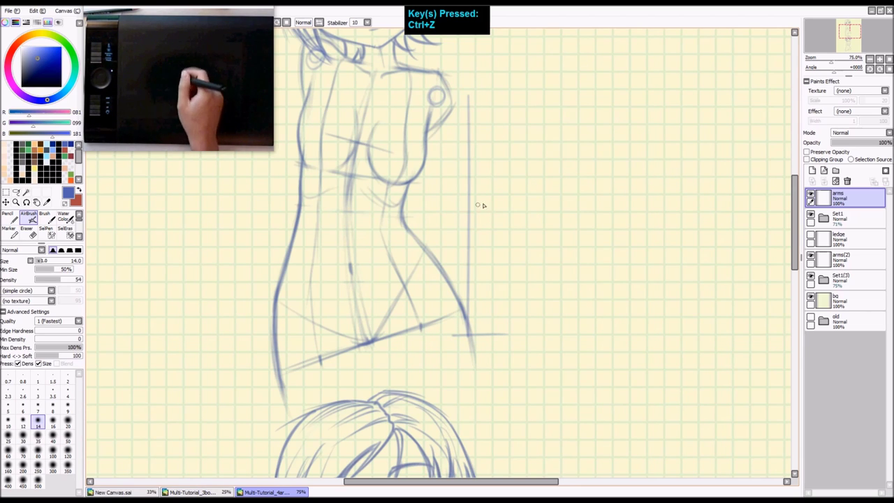
{"action": "left_click_drag", "start_coordinate": [461, 208], "coordinate": [499, 211]}
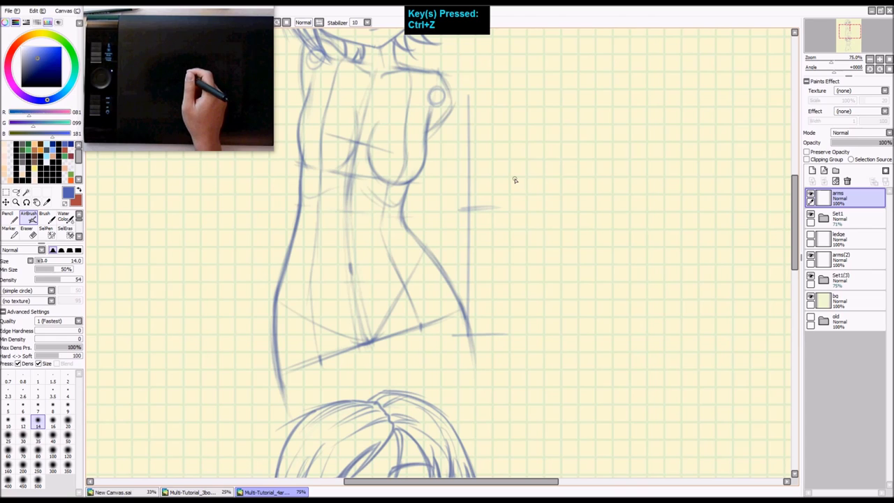
{"action": "left_click_drag", "start_coordinate": [467, 95], "coordinate": [492, 96]}
{"action": "left_click_drag", "start_coordinate": [452, 335], "coordinate": [513, 333]}
{"action": "left_click_drag", "start_coordinate": [465, 95], "coordinate": [500, 96]}
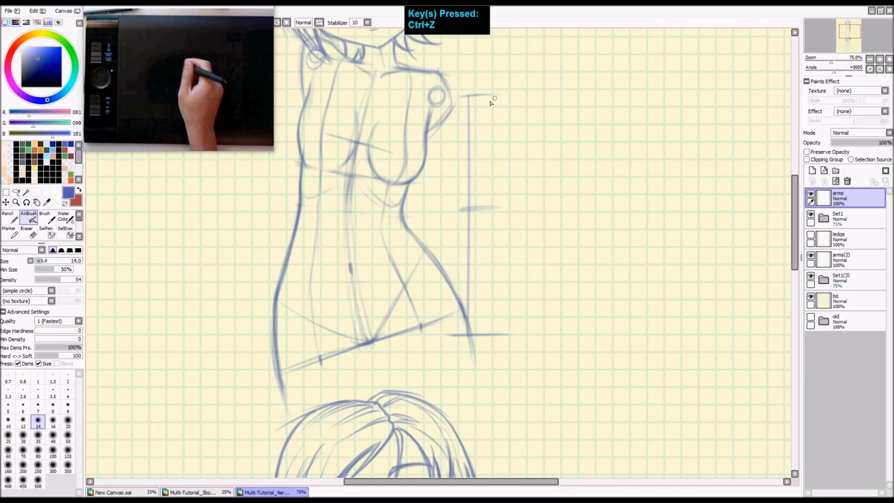
{"action": "left_click_drag", "start_coordinate": [433, 98], "coordinate": [434, 97]}
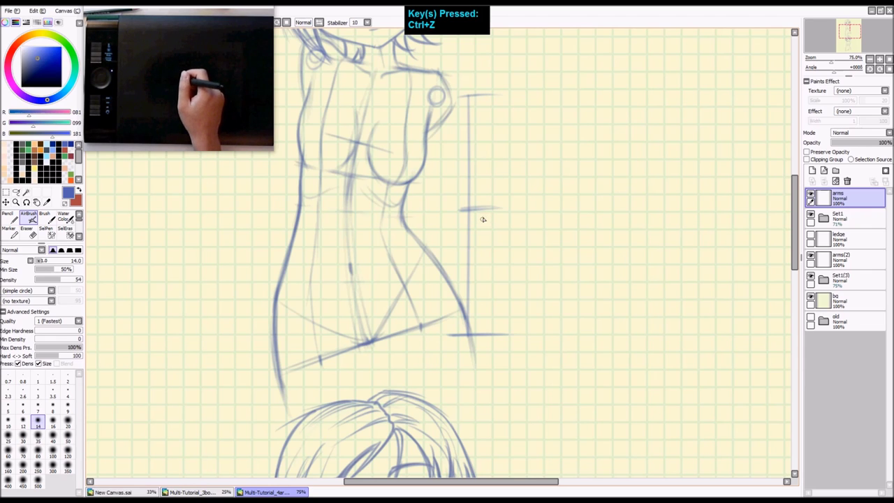
- Erase the vertical arm-length guide and its ticks beside the torso, restoring the AirBrush as the drawing tool
{"action": "key", "text": "e"}
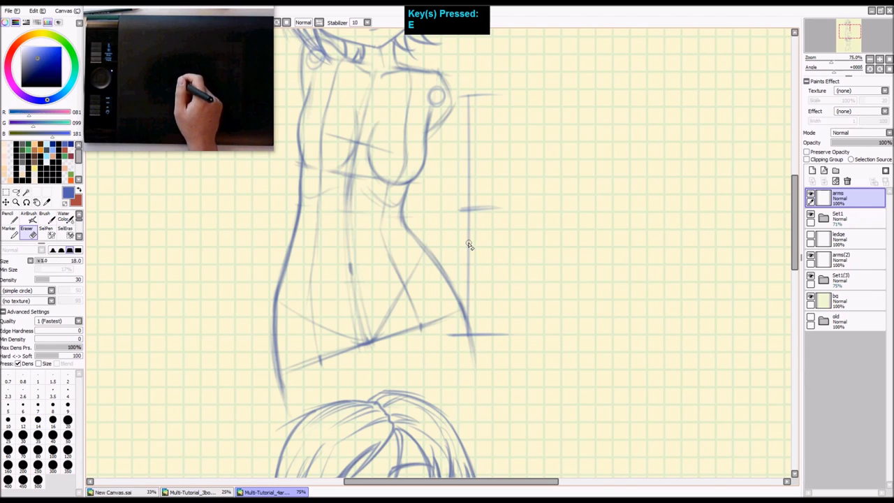
{"action": "left_click", "coordinate": [837, 181]}
{"action": "key", "text": "e"}
{"action": "key", "text": "ctrl+z"}
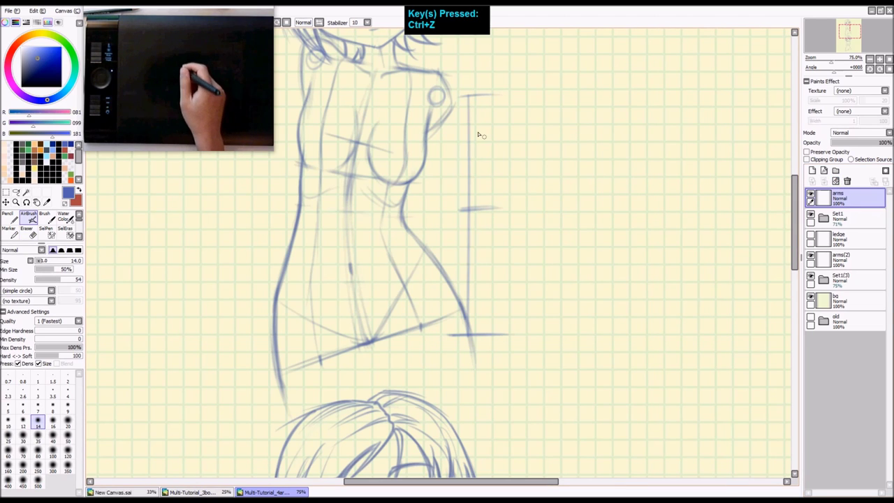
{"action": "key", "text": "e"}
{"action": "mouse_move", "coordinate": [469, 110]}
{"action": "left_mouse_down"}
{"action": "mouse_move", "coordinate": [456, 208]}
{"action": "mouse_move", "coordinate": [480, 279]}
{"action": "mouse_move", "coordinate": [466, 339]}
{"action": "mouse_move", "coordinate": [493, 322]}
{"action": "left_mouse_up"}
{"action": "key", "text": "a"}
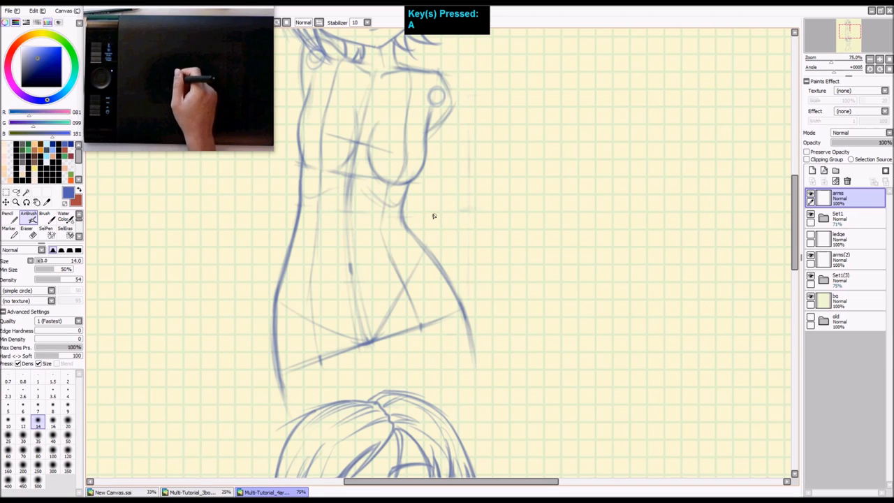
- Sketch a curved elbow-reach guide from waist level beside the torso up towards shoulder height
{"action": "left_click_drag", "start_coordinate": [489, 204], "coordinate": [546, 165]}
{"action": "mouse_move", "coordinate": [569, 86]}
{"action": "left_mouse_down"}
{"action": "mouse_move", "coordinate": [534, 169]}
{"action": "mouse_move", "coordinate": [563, 86]}
{"action": "mouse_move", "coordinate": [484, 218]}
{"action": "left_mouse_up"}
{"action": "key", "text": "ctrl+z"}
{"action": "mouse_move", "coordinate": [429, 210]}
{"action": "left_mouse_down"}
{"action": "mouse_move", "coordinate": [490, 204]}
{"action": "mouse_move", "coordinate": [564, 86]}
{"action": "mouse_move", "coordinate": [524, 180]}
{"action": "left_mouse_up"}
{"action": "mouse_move", "coordinate": [556, 136]}
{"action": "left_mouse_down"}
{"action": "mouse_move", "coordinate": [487, 217]}
{"action": "mouse_move", "coordinate": [459, 224]}
{"action": "left_mouse_up"}
{"action": "key", "text": "space"}
{"action": "left_click_drag", "start_coordinate": [484, 180], "coordinate": [483, 254]}
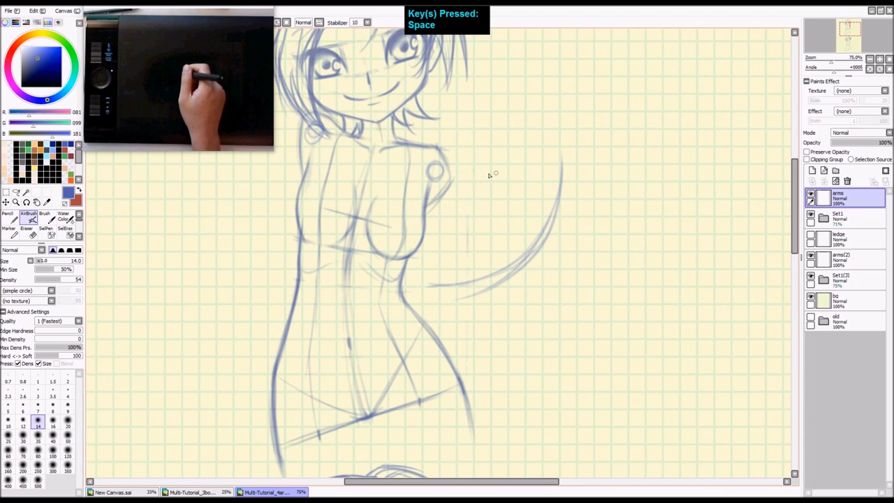
- Reinforce the upper part of the elbow-reach arc with additional curved strokes
{"action": "mouse_move", "coordinate": [556, 161]}
{"action": "left_mouse_down"}
{"action": "mouse_move", "coordinate": [539, 226]}
{"action": "mouse_move", "coordinate": [516, 259]}
{"action": "left_mouse_up"}
{"action": "left_click_drag", "start_coordinate": [556, 159], "coordinate": [506, 277]}
{"action": "key", "text": "ctrl+z"}
{"action": "key", "text": "ctrl+z"}
{"action": "left_click_drag", "start_coordinate": [560, 166], "coordinate": [517, 273]}
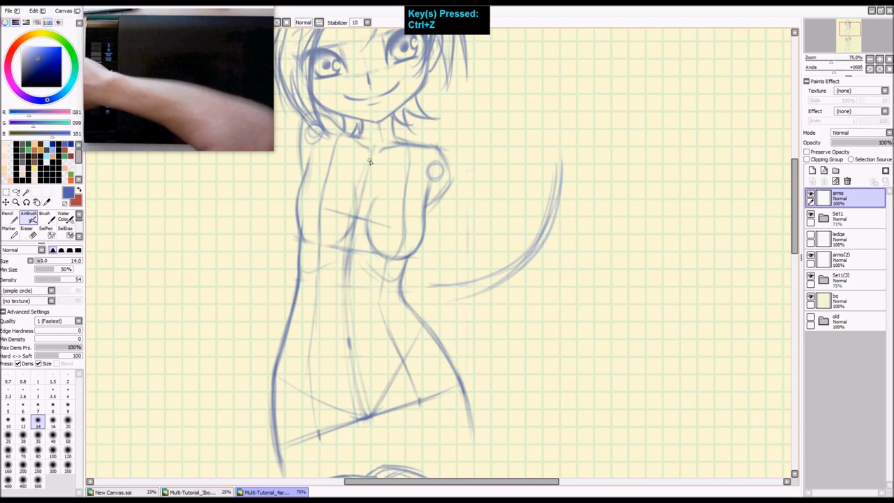
{"action": "key", "text": "space"}
{"action": "left_click_drag", "start_coordinate": [492, 229], "coordinate": [465, 200]}
{"action": "left_click_drag", "start_coordinate": [537, 142], "coordinate": [506, 239]}
{"action": "key", "text": "space"}
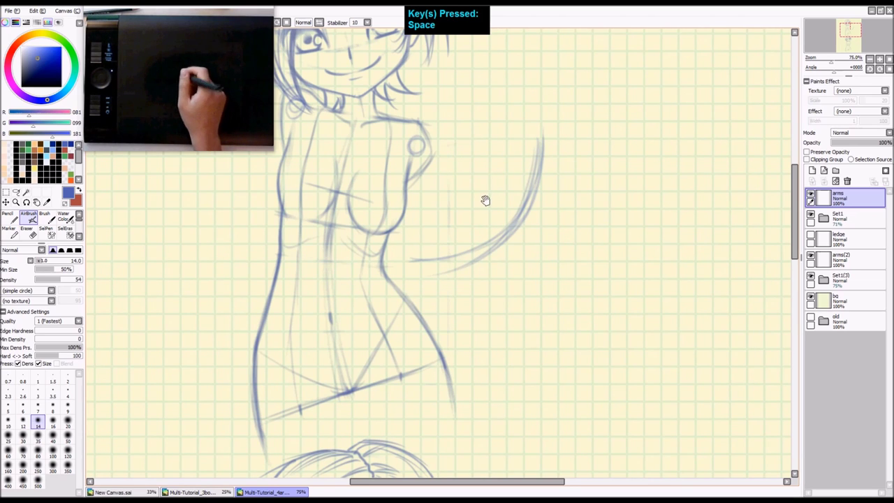
{"action": "left_click_drag", "start_coordinate": [485, 200], "coordinate": [511, 210]}
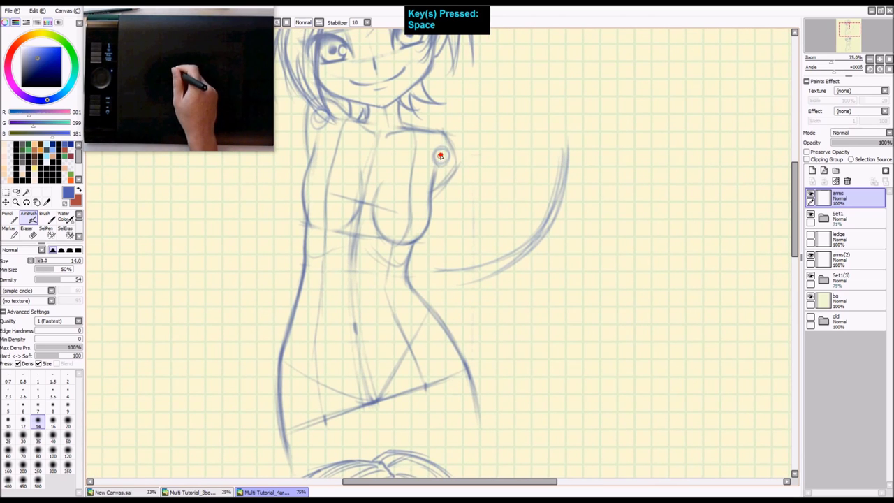
- Try straight upper-arm lines from the shoulder joint towards the arc in several directions
{"action": "left_click_drag", "start_coordinate": [440, 156], "coordinate": [568, 156]}
{"action": "key", "text": "ctrl+z"}
{"action": "scroll", "coordinate": [535, 212], "scroll_direction": "up", "scroll_amount": 1}
{"action": "left_click_drag", "start_coordinate": [430, 150], "coordinate": [492, 274]}
{"action": "key", "text": "ctrl+z"}
{"action": "left_click_drag", "start_coordinate": [429, 149], "coordinate": [444, 296]}
{"action": "key", "text": "ctrl+z"}
{"action": "key", "text": "shift+z"}
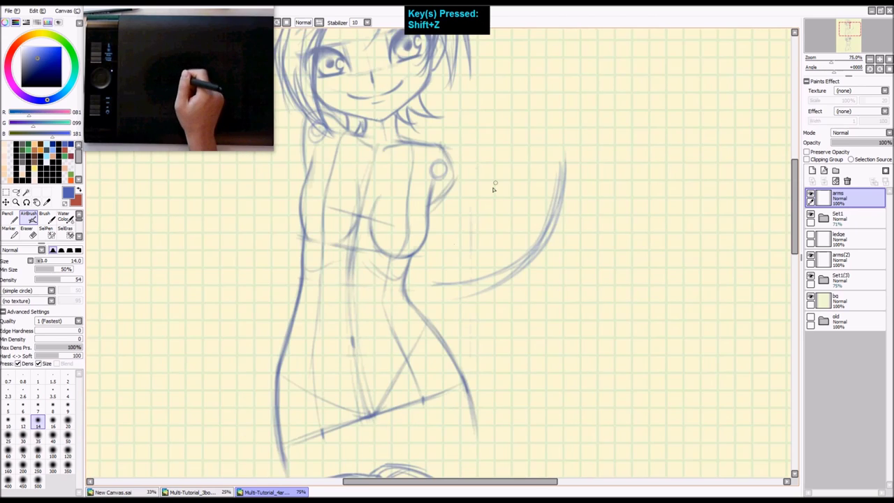
{"action": "key", "text": "shift+z"}
{"action": "key", "text": "space"}
{"action": "mouse_move", "coordinate": [504, 186]}
{"action": "left_mouse_down"}
{"action": "mouse_move", "coordinate": [483, 207]}
{"action": "mouse_move", "coordinate": [489, 182]}
{"action": "left_mouse_up"}
{"action": "key", "text": "ctrl+z"}
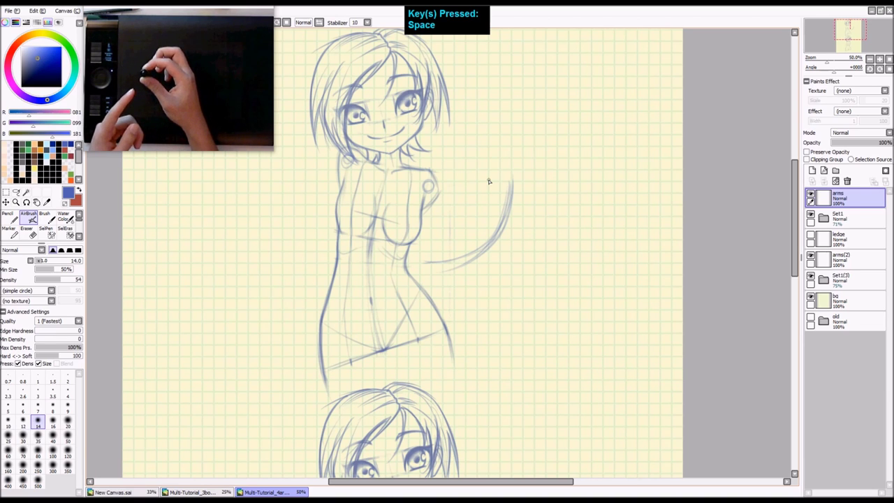
{"action": "key", "text": "n"}
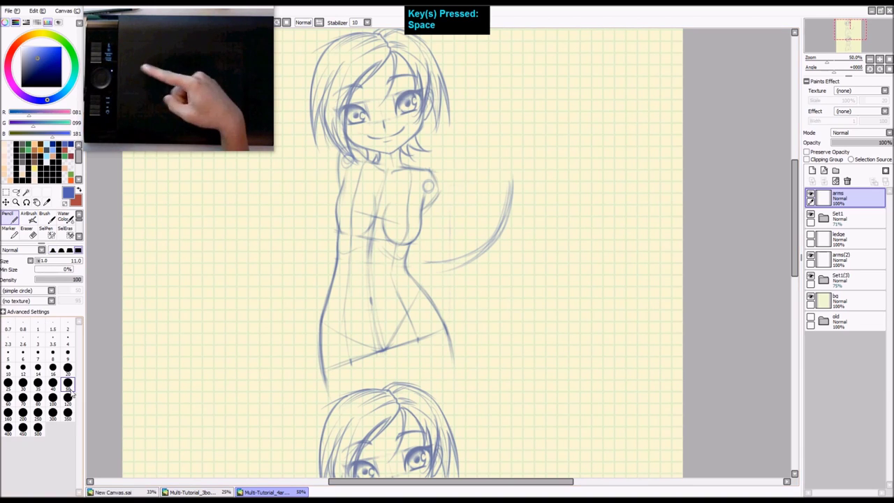
{"action": "key", "text": "v"}
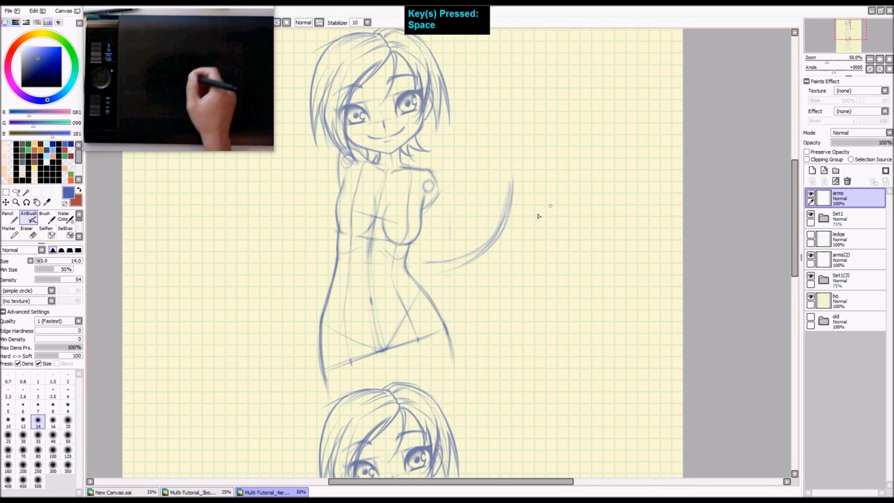
- Draw a straight upper-arm line slanting down from the shoulder joint to the elbow-reach arc
{"action": "left_click_drag", "start_coordinate": [500, 203], "coordinate": [489, 164]}
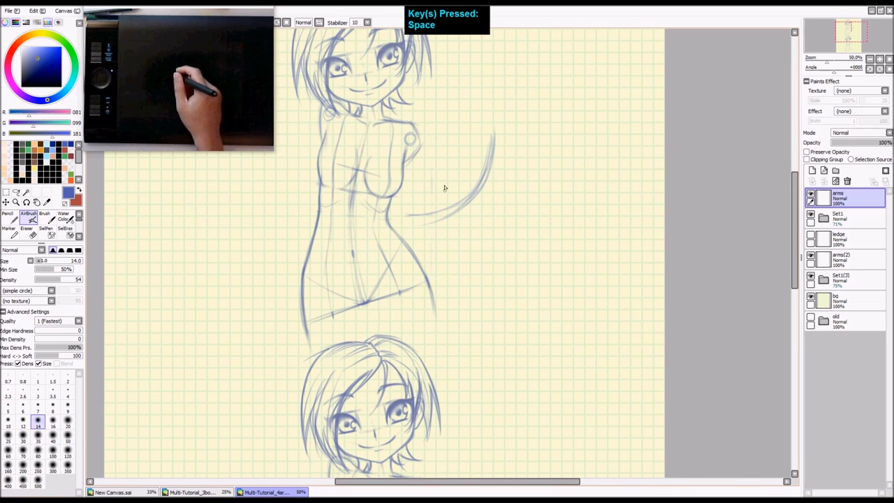
{"action": "scroll", "coordinate": [455, 193], "scroll_direction": "up", "scroll_amount": 2}
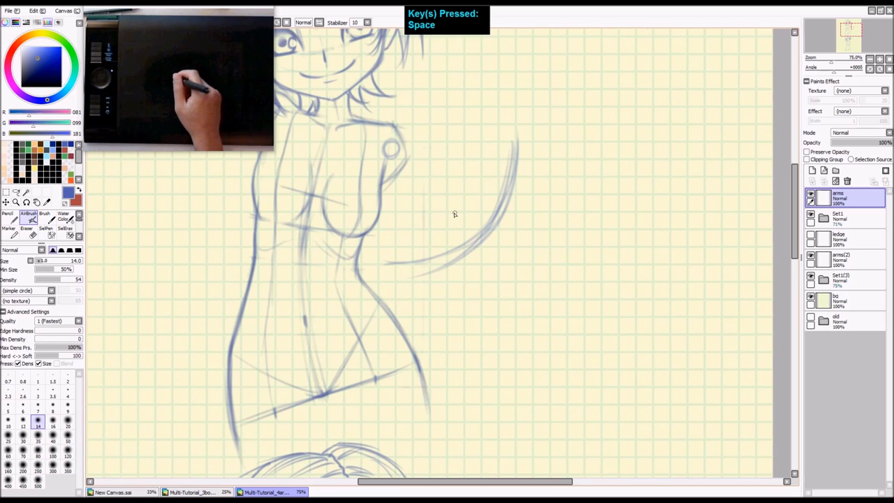
{"action": "left_click_drag", "start_coordinate": [468, 273], "coordinate": [459, 244]}
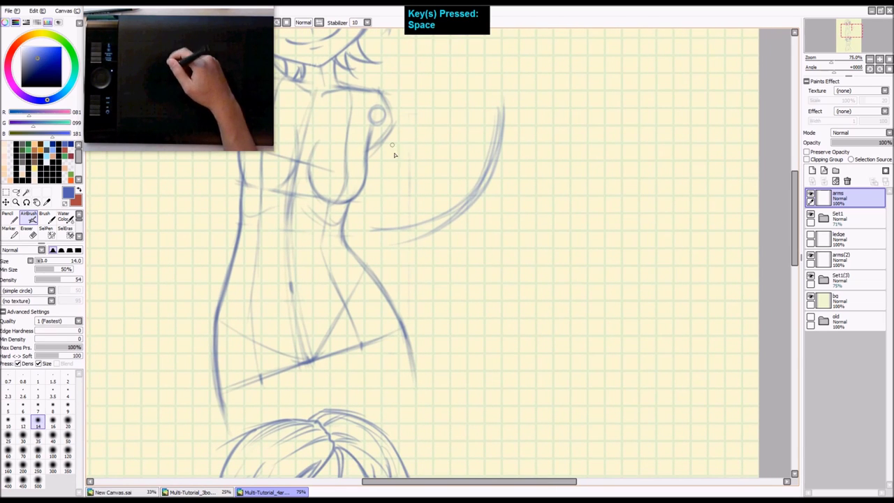
{"action": "left_click_drag", "start_coordinate": [380, 110], "coordinate": [418, 186]}
{"action": "key", "text": "ctrl+z"}
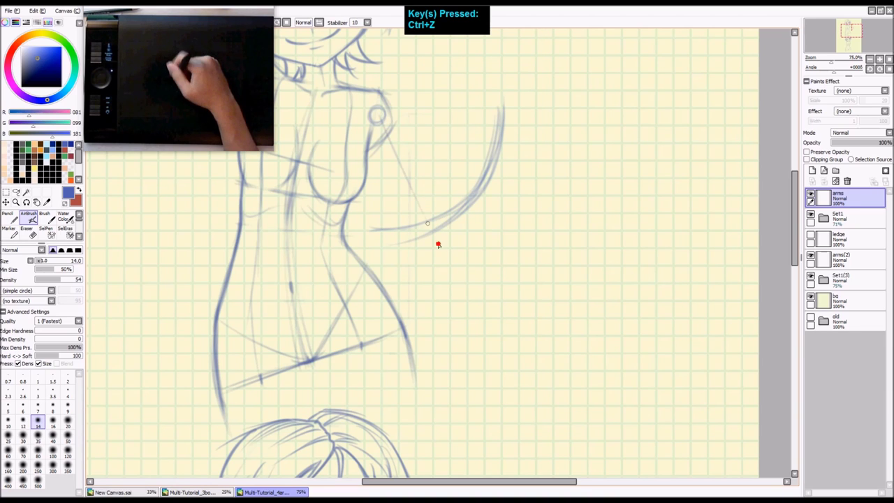
{"action": "left_click_drag", "start_coordinate": [376, 120], "coordinate": [422, 217]}
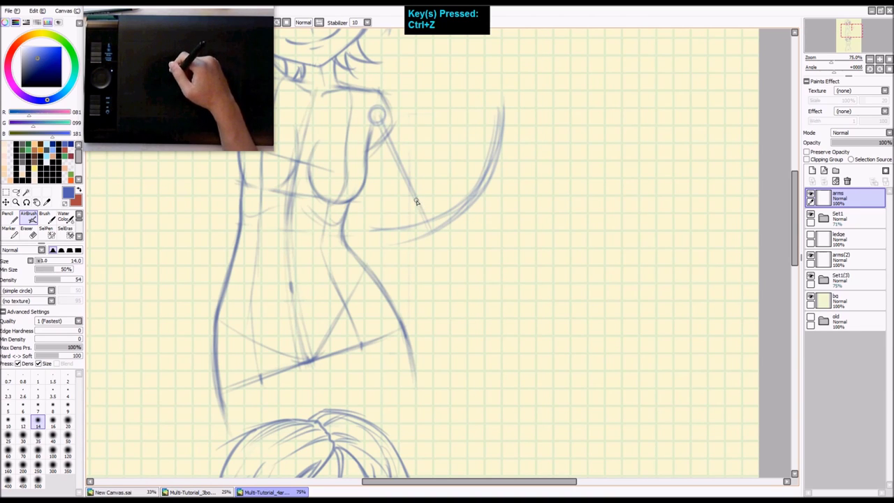
- Draw an elbow joint circle where the upper-arm line meets the arc
{"action": "mouse_move", "coordinate": [482, 211]}
{"action": "left_mouse_down"}
{"action": "mouse_move", "coordinate": [515, 276]}
{"action": "mouse_move", "coordinate": [511, 235]}
{"action": "left_mouse_up"}
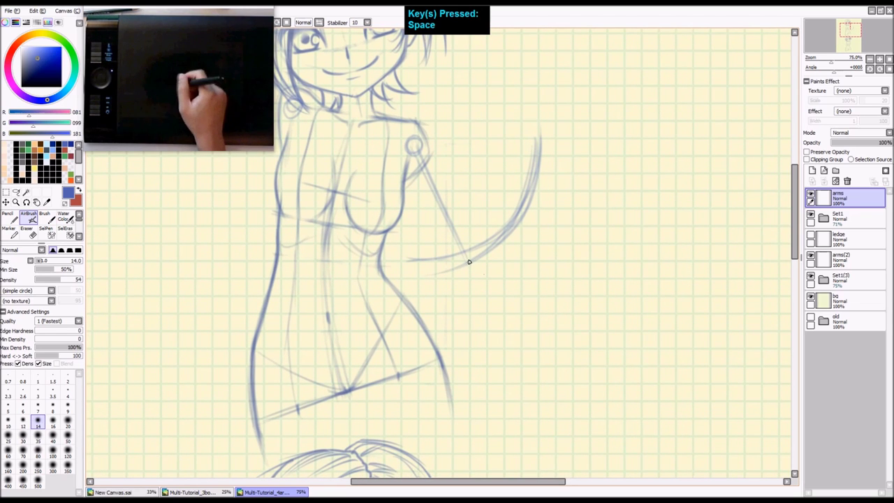
{"action": "mouse_move", "coordinate": [471, 260]}
{"action": "left_mouse_down"}
{"action": "mouse_move", "coordinate": [479, 249]}
{"action": "mouse_move", "coordinate": [457, 267]}
{"action": "mouse_move", "coordinate": [471, 271]}
{"action": "mouse_move", "coordinate": [464, 269]}
{"action": "left_mouse_up"}
{"action": "key", "text": "ctrl+z"}
{"action": "key", "text": "ctrl+z"}
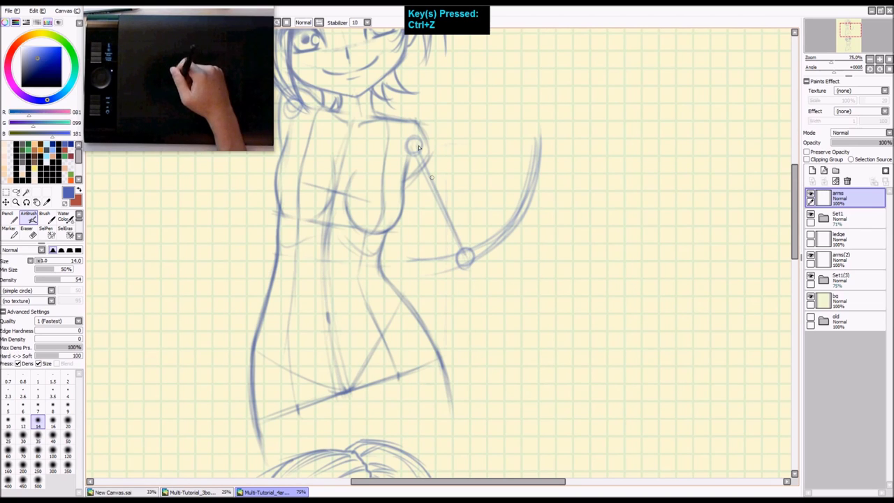
- Mark the wrist to the right of the elbow with a short reach arc and a small joint circle
{"action": "mouse_move", "coordinate": [506, 305]}
{"action": "left_mouse_down"}
{"action": "mouse_move", "coordinate": [485, 271]}
{"action": "mouse_move", "coordinate": [507, 280]}
{"action": "mouse_move", "coordinate": [489, 240]}
{"action": "left_mouse_up"}
{"action": "left_click_drag", "start_coordinate": [551, 217], "coordinate": [507, 236]}
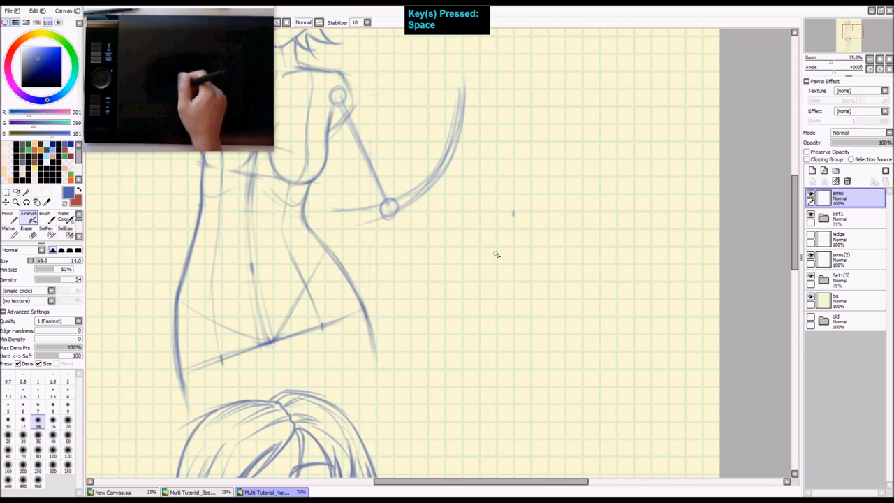
{"action": "left_click_drag", "start_coordinate": [516, 192], "coordinate": [505, 264]}
{"action": "key", "text": "ctrl+z"}
{"action": "left_click_drag", "start_coordinate": [512, 192], "coordinate": [504, 257]}
{"action": "key", "text": "ctrl+z"}
{"action": "left_click_drag", "start_coordinate": [514, 209], "coordinate": [496, 265]}
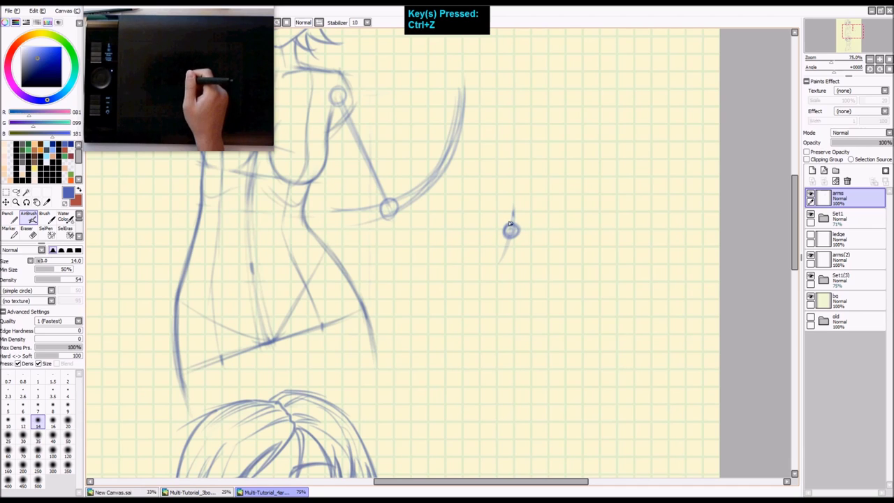
- Erase the short reach arc around the wrist circle and the large elbow-reach arc
{"action": "key", "text": "e"}
{"action": "mouse_move", "coordinate": [510, 195]}
{"action": "left_mouse_down"}
{"action": "mouse_move", "coordinate": [483, 261]}
{"action": "mouse_move", "coordinate": [515, 259]}
{"action": "left_mouse_up"}
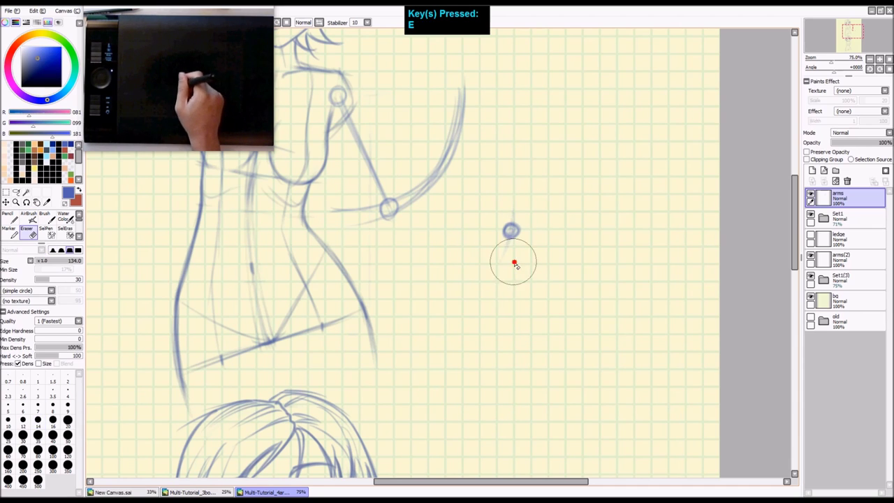
{"action": "left_click_drag", "start_coordinate": [485, 115], "coordinate": [458, 146]}
{"action": "mouse_move", "coordinate": [436, 166]}
{"action": "left_mouse_down"}
{"action": "mouse_move", "coordinate": [424, 207]}
{"action": "mouse_move", "coordinate": [346, 216]}
{"action": "mouse_move", "coordinate": [348, 209]}
{"action": "mouse_move", "coordinate": [361, 228]}
{"action": "mouse_move", "coordinate": [355, 201]}
{"action": "mouse_move", "coordinate": [506, 229]}
{"action": "left_mouse_up"}
- Draw a slightly sloping forearm line connecting the elbow circle to the wrist circle
{"action": "key", "text": "a"}
{"action": "left_click_drag", "start_coordinate": [453, 222], "coordinate": [498, 228]}
{"action": "key", "text": "ctrl+z"}
{"action": "mouse_move", "coordinate": [394, 212]}
{"action": "left_mouse_down"}
{"action": "mouse_move", "coordinate": [498, 234]}
{"action": "mouse_move", "coordinate": [518, 228]}
{"action": "mouse_move", "coordinate": [439, 218]}
{"action": "mouse_move", "coordinate": [510, 231]}
{"action": "left_mouse_up"}
{"action": "key", "text": "space"}
{"action": "mouse_move", "coordinate": [381, 234]}
{"action": "left_mouse_down"}
{"action": "mouse_move", "coordinate": [566, 300]}
{"action": "mouse_move", "coordinate": [481, 315]}
{"action": "mouse_move", "coordinate": [436, 213]}
{"action": "left_mouse_up"}
{"action": "key", "text": "shift+z"}
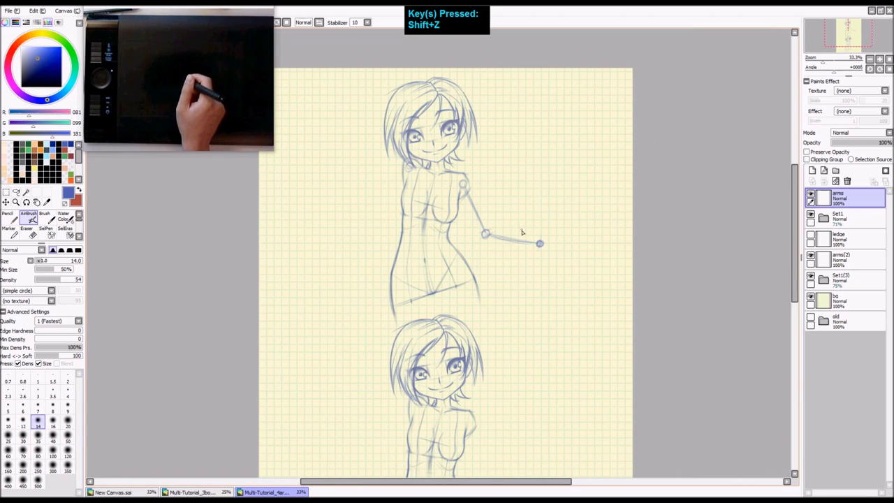
- Try to sketch a hand direction line extending outward and slightly upward from the wrist circle
{"action": "key", "text": "z"}
{"action": "key", "text": "z"}
{"action": "key", "text": "z"}
{"action": "mouse_move", "coordinate": [529, 239]}
{"action": "left_mouse_down"}
{"action": "mouse_move", "coordinate": [506, 274]}
{"action": "mouse_move", "coordinate": [565, 252]}
{"action": "mouse_move", "coordinate": [541, 237]}
{"action": "mouse_move", "coordinate": [452, 254]}
{"action": "mouse_move", "coordinate": [595, 295]}
{"action": "mouse_move", "coordinate": [582, 280]}
{"action": "mouse_move", "coordinate": [513, 261]}
{"action": "left_mouse_up"}
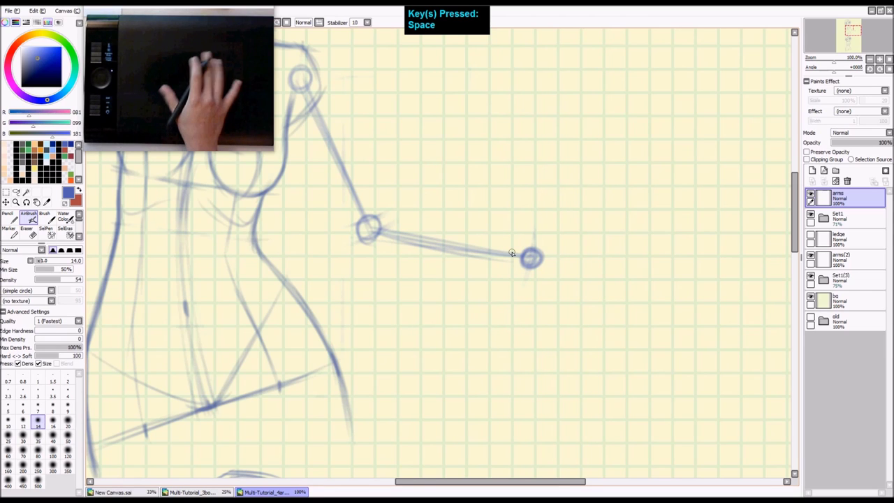
{"action": "mouse_move", "coordinate": [592, 246]}
{"action": "left_mouse_down"}
{"action": "mouse_move", "coordinate": [549, 271]}
{"action": "mouse_move", "coordinate": [580, 274]}
{"action": "mouse_move", "coordinate": [566, 262]}
{"action": "mouse_move", "coordinate": [649, 248]}
{"action": "left_mouse_up"}
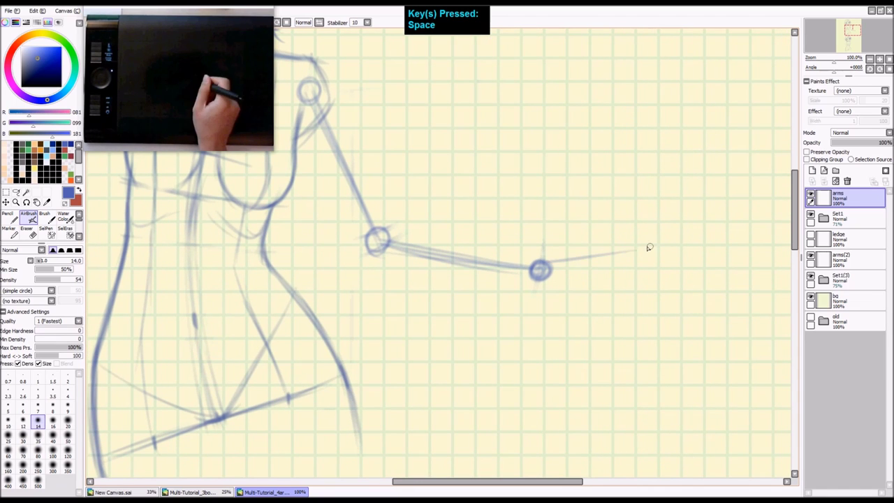
{"action": "left_click_drag", "start_coordinate": [544, 265], "coordinate": [667, 239]}
{"action": "key", "text": "ctrl+z"}
{"action": "key", "text": "ctrl+z"}
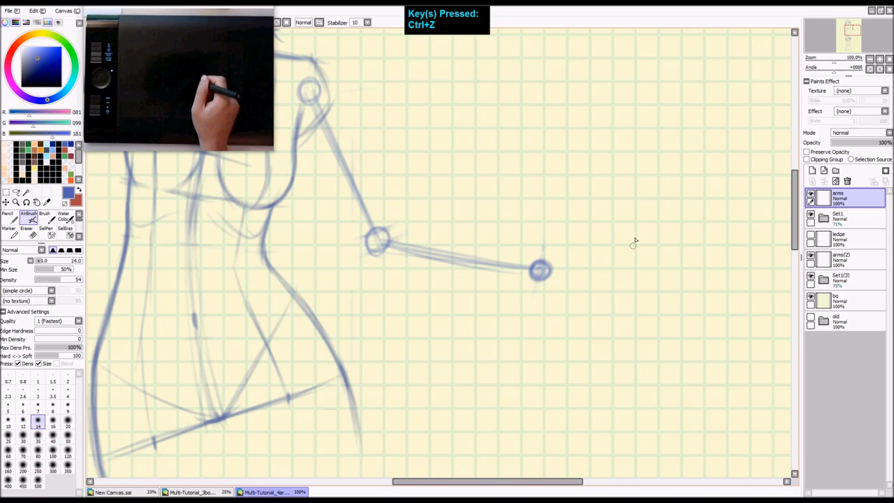
- Mark the hand's length with a faint vertical reach arc outward from the wrist circle
{"action": "left_click_drag", "start_coordinate": [656, 239], "coordinate": [657, 307]}
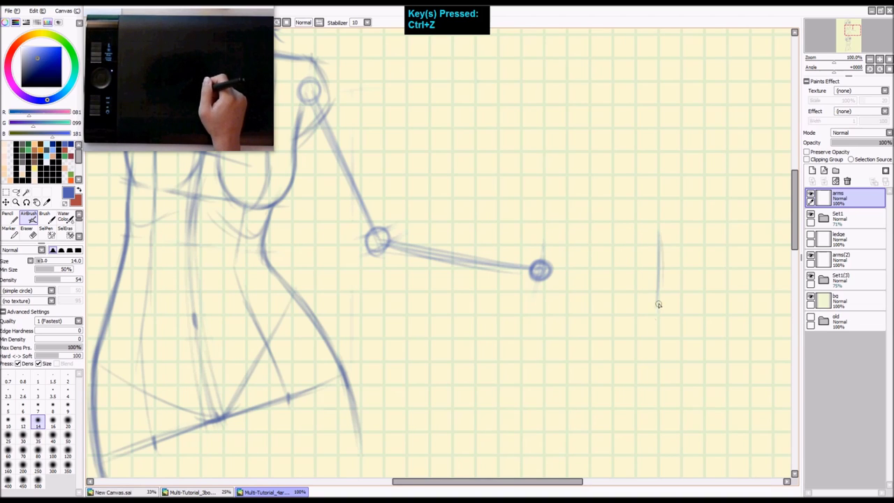
{"action": "key", "text": "ctrl+z"}
{"action": "key", "text": "space"}
{"action": "left_click_drag", "start_coordinate": [625, 278], "coordinate": [553, 190]}
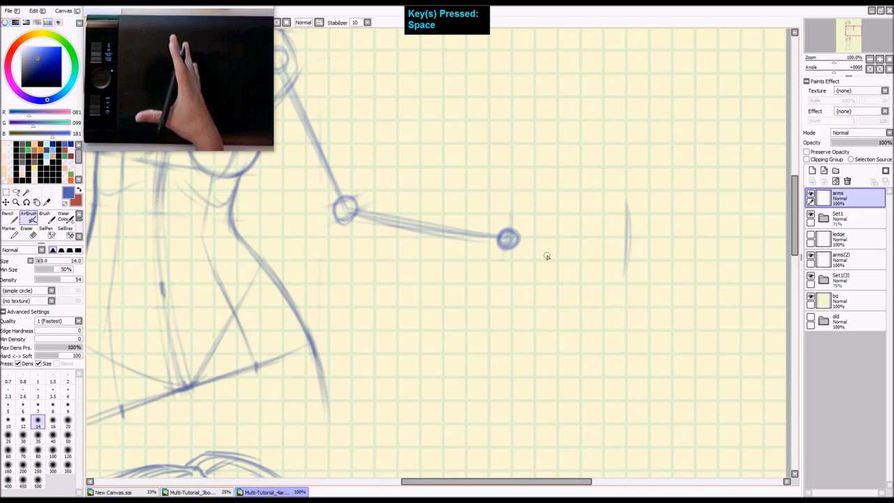
{"action": "left_click_drag", "start_coordinate": [586, 268], "coordinate": [569, 250]}
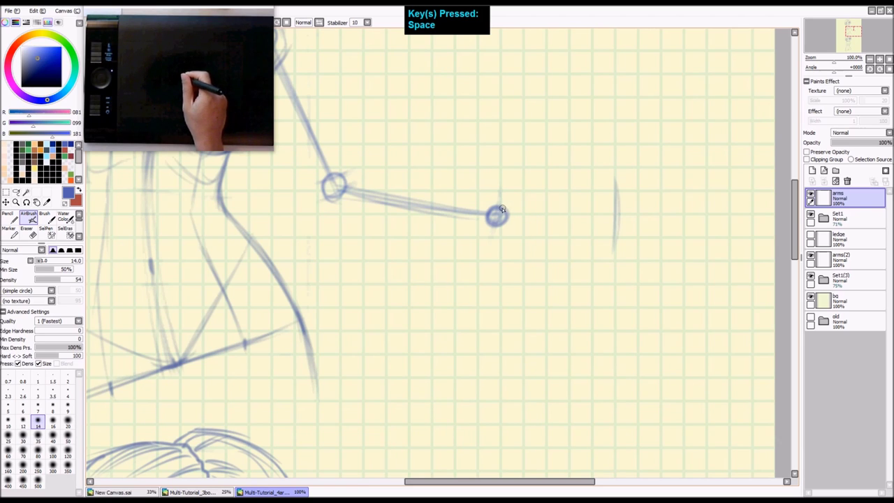
{"action": "key", "text": "ctrl+z"}
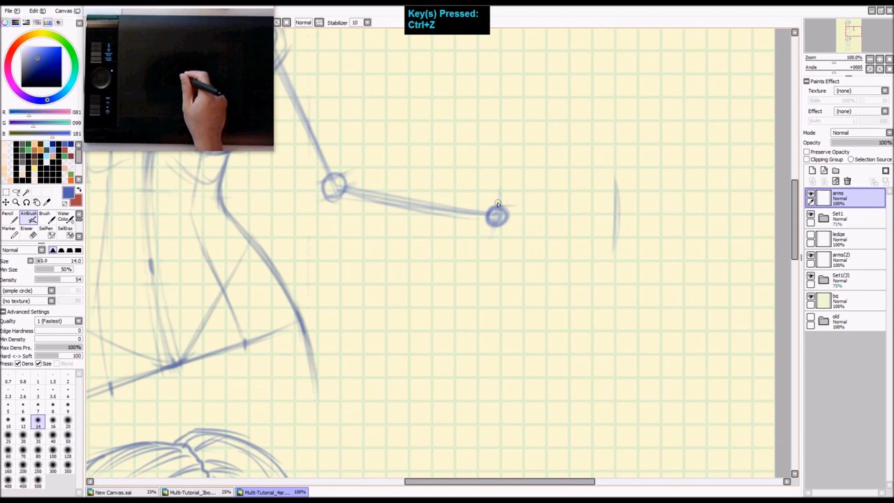
{"action": "left_click_drag", "start_coordinate": [497, 206], "coordinate": [590, 202]}
{"action": "key", "text": "ctrl+z"}
{"action": "mouse_move", "coordinate": [482, 227]}
{"action": "left_mouse_down"}
{"action": "mouse_move", "coordinate": [510, 247]}
{"action": "mouse_move", "coordinate": [623, 289]}
{"action": "mouse_move", "coordinate": [583, 283]}
{"action": "mouse_move", "coordinate": [585, 264]}
{"action": "left_mouse_up"}
{"action": "key", "text": "ctrl+z"}
{"action": "key", "text": "shift+z"}
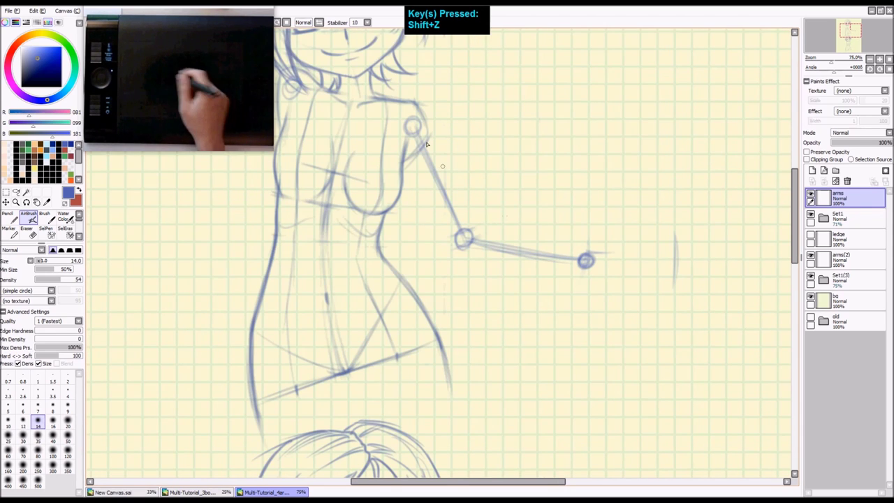
{"action": "left_click_drag", "start_coordinate": [621, 283], "coordinate": [525, 251]}
{"action": "key", "text": "z"}
{"action": "key", "text": "space"}
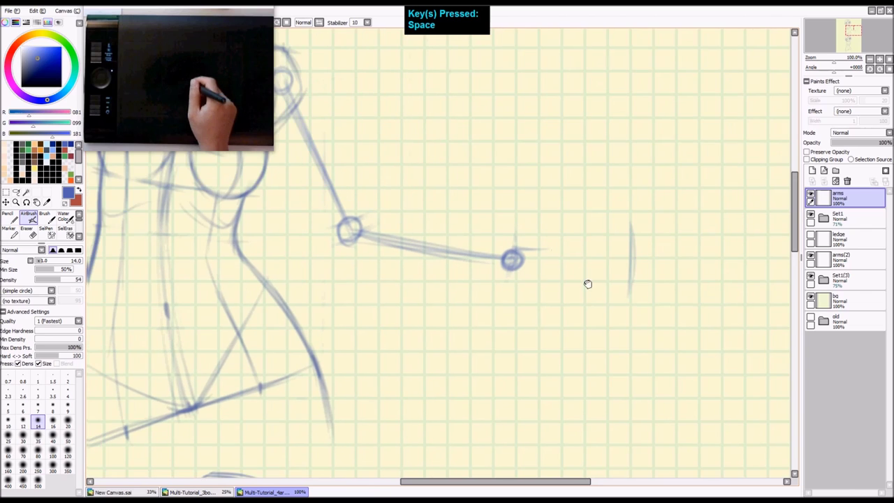
{"action": "key", "text": "z"}
{"action": "key", "text": "shift+z"}
{"action": "left_click_drag", "start_coordinate": [526, 251], "coordinate": [618, 239]}
{"action": "key", "text": "ctrl+z"}
{"action": "left_click_drag", "start_coordinate": [520, 252], "coordinate": [621, 243]}
{"action": "key", "text": "ctrl+z"}
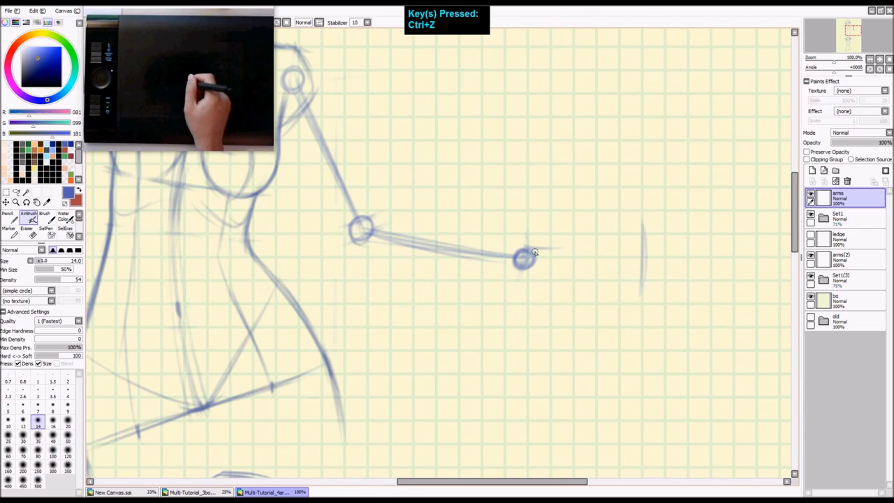
- Draw the hand's upper edge as a bold curve rising from the wrist circle to the top of the reach arc
{"action": "mouse_move", "coordinate": [525, 248]}
{"action": "left_mouse_down"}
{"action": "mouse_move", "coordinate": [636, 231]}
{"action": "mouse_move", "coordinate": [538, 249]}
{"action": "left_mouse_up"}
{"action": "mouse_move", "coordinate": [646, 224]}
{"action": "left_mouse_down"}
{"action": "mouse_move", "coordinate": [570, 249]}
{"action": "mouse_move", "coordinate": [534, 250]}
{"action": "left_mouse_up"}
{"action": "mouse_move", "coordinate": [628, 233]}
{"action": "left_mouse_down"}
{"action": "mouse_move", "coordinate": [521, 248]}
{"action": "mouse_move", "coordinate": [635, 236]}
{"action": "mouse_move", "coordinate": [576, 242]}
{"action": "left_mouse_up"}
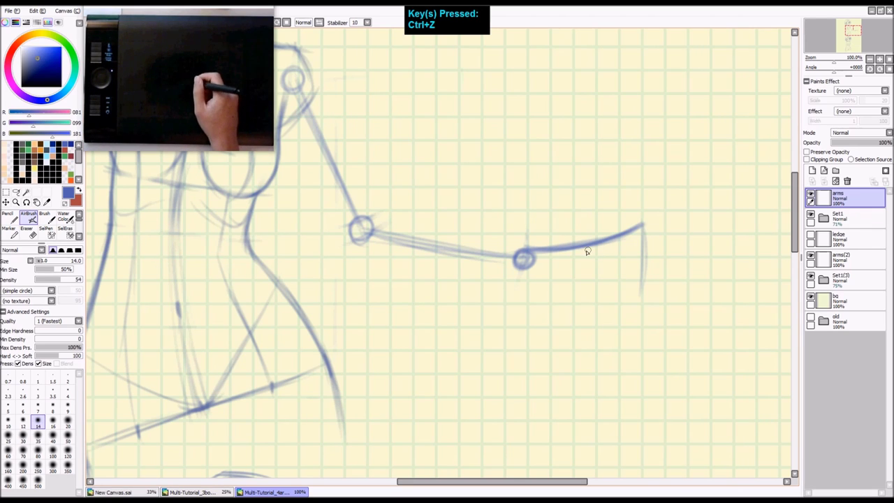
- Draw a short curved knuckle line descending from the middle of the hand's upper edge
{"action": "key", "text": "space"}
{"action": "left_click_drag", "start_coordinate": [597, 260], "coordinate": [575, 232]}
{"action": "left_click", "coordinate": [604, 203], "text": "ctrl"}
{"action": "key", "text": "space"}
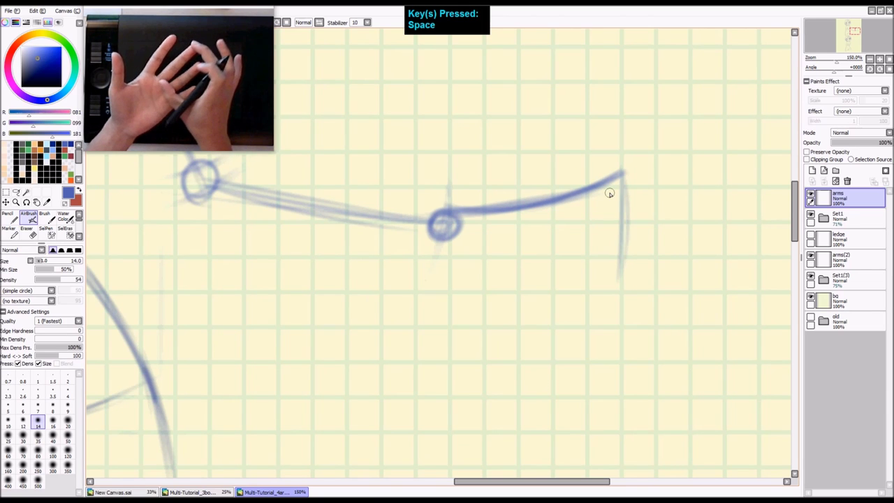
{"action": "left_click_drag", "start_coordinate": [561, 288], "coordinate": [545, 207]}
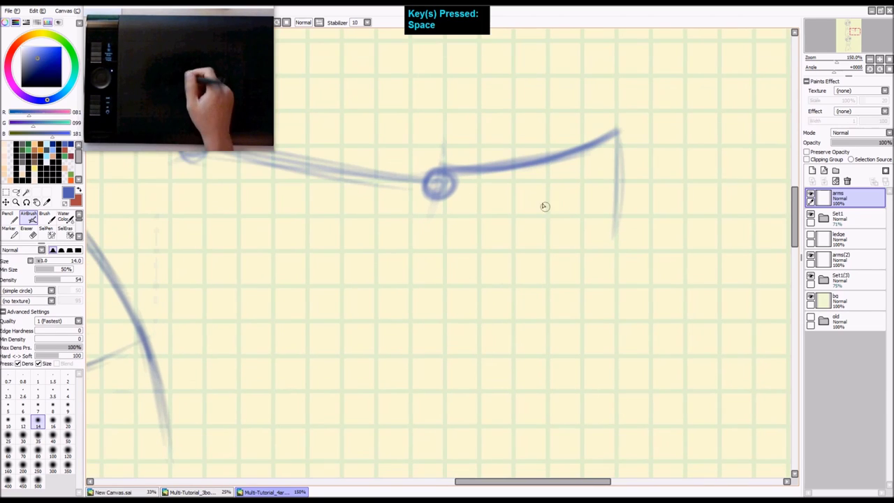
{"action": "left_click_drag", "start_coordinate": [536, 169], "coordinate": [529, 224]}
{"action": "key", "text": "ctrl+z"}
{"action": "left_click_drag", "start_coordinate": [537, 184], "coordinate": [519, 226]}
{"action": "key", "text": "ctrl+z"}
{"action": "left_click_drag", "start_coordinate": [537, 166], "coordinate": [533, 212]}
{"action": "left_click_drag", "start_coordinate": [538, 166], "coordinate": [528, 218]}
{"action": "key", "text": "ctrl+z"}
{"action": "key", "text": "ctrl+z"}
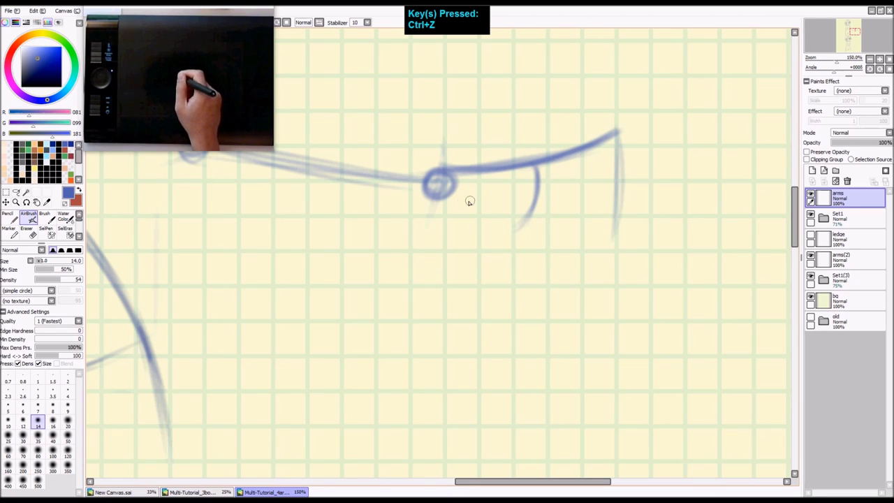
{"action": "left_click_drag", "start_coordinate": [534, 174], "coordinate": [521, 210]}
{"action": "key", "text": "ctrl+z"}
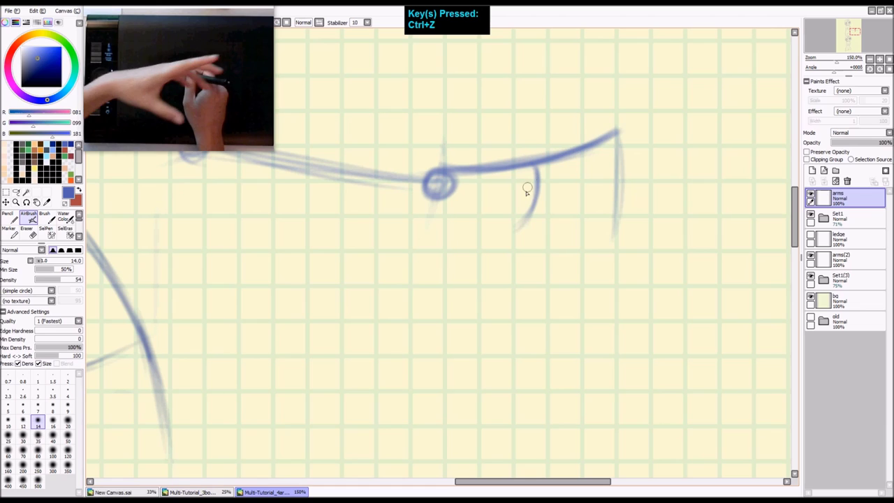
{"action": "key", "text": "ctrl+z"}
{"action": "left_click_drag", "start_coordinate": [537, 171], "coordinate": [537, 201]}
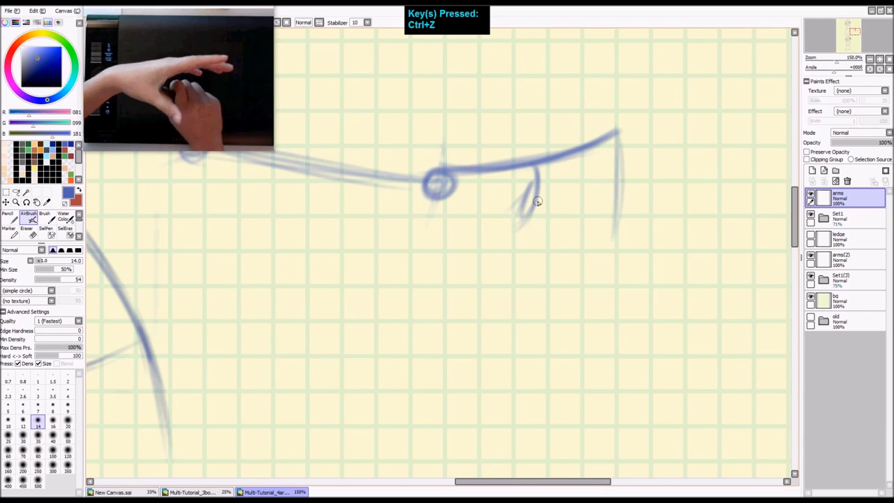
- Sketch the palm's lower edge from the wrist circle and close it with a slanted thumb-base line inside the knuckle curve
{"action": "mouse_move", "coordinate": [529, 178]}
{"action": "left_mouse_down"}
{"action": "mouse_move", "coordinate": [508, 225]}
{"action": "mouse_move", "coordinate": [517, 213]}
{"action": "left_mouse_up"}
{"action": "mouse_move", "coordinate": [434, 203]}
{"action": "left_mouse_down"}
{"action": "mouse_move", "coordinate": [516, 229]}
{"action": "mouse_move", "coordinate": [509, 227]}
{"action": "left_mouse_up"}
{"action": "left_click_drag", "start_coordinate": [530, 186], "coordinate": [506, 224]}
{"action": "left_click_drag", "start_coordinate": [520, 185], "coordinate": [534, 200]}
{"action": "key", "text": "ctrl+z"}
{"action": "key", "text": "space"}
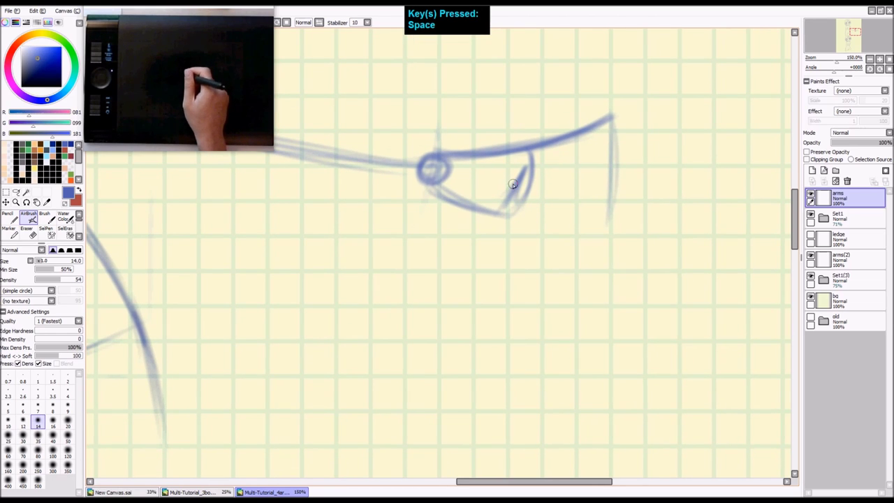
{"action": "mouse_move", "coordinate": [559, 221]}
{"action": "left_mouse_down"}
{"action": "mouse_move", "coordinate": [555, 251]}
{"action": "mouse_move", "coordinate": [549, 218]}
{"action": "left_mouse_up"}
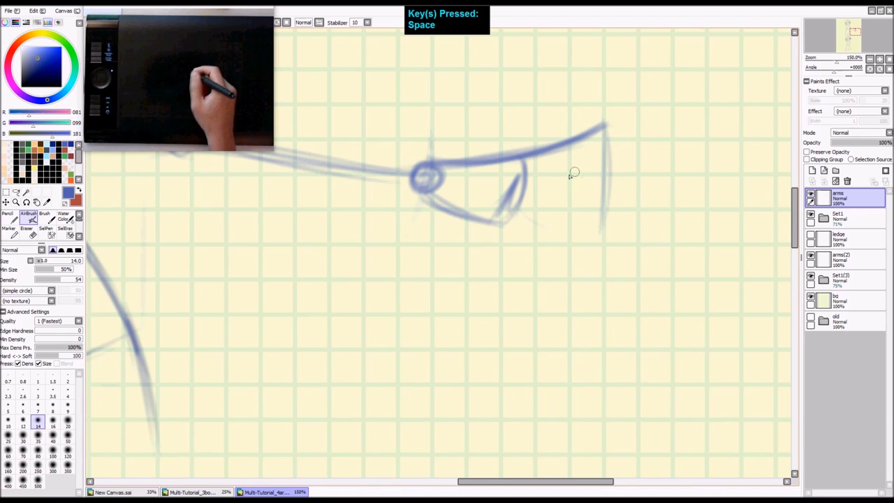
{"action": "left_click_drag", "start_coordinate": [570, 175], "coordinate": [552, 218]}
{"action": "key", "text": "ctrl+z"}
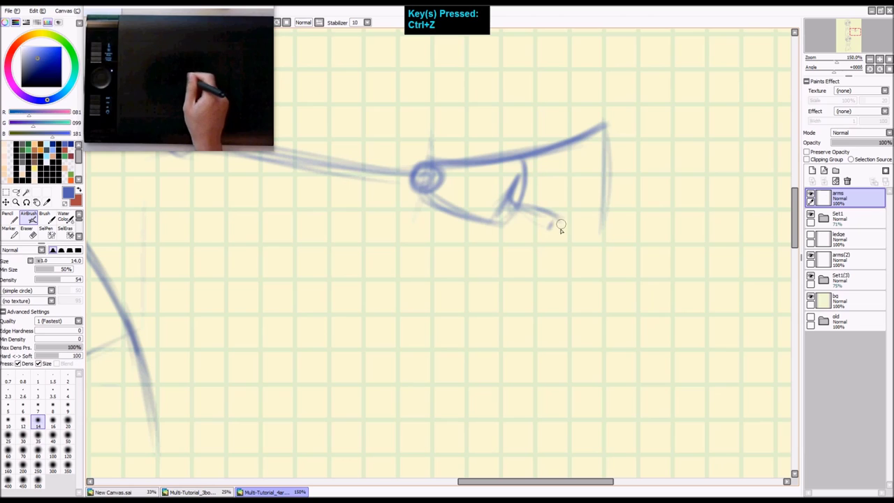
{"action": "left_click_drag", "start_coordinate": [555, 227], "coordinate": [547, 223]}
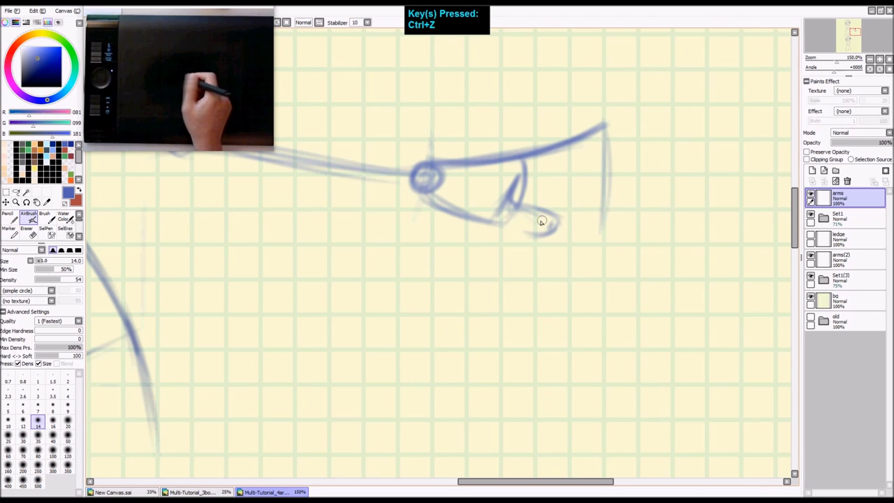
{"action": "key", "text": "ctrl+z"}
{"action": "key", "text": "ctrl+z"}
{"action": "key", "text": "ctrl+z"}
{"action": "key", "text": "ctrl+z"}
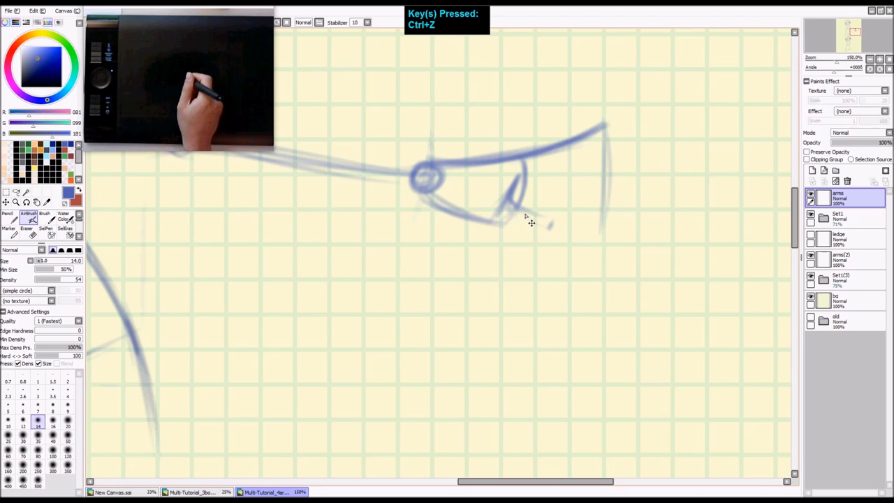
- Outline the thumb beyond the palm with a curved upper edge and a sloping lower edge, and darken its inner corner
{"action": "mouse_move", "coordinate": [523, 207]}
{"action": "left_mouse_down"}
{"action": "mouse_move", "coordinate": [556, 223]}
{"action": "mouse_move", "coordinate": [541, 214]}
{"action": "mouse_move", "coordinate": [556, 237]}
{"action": "left_mouse_up"}
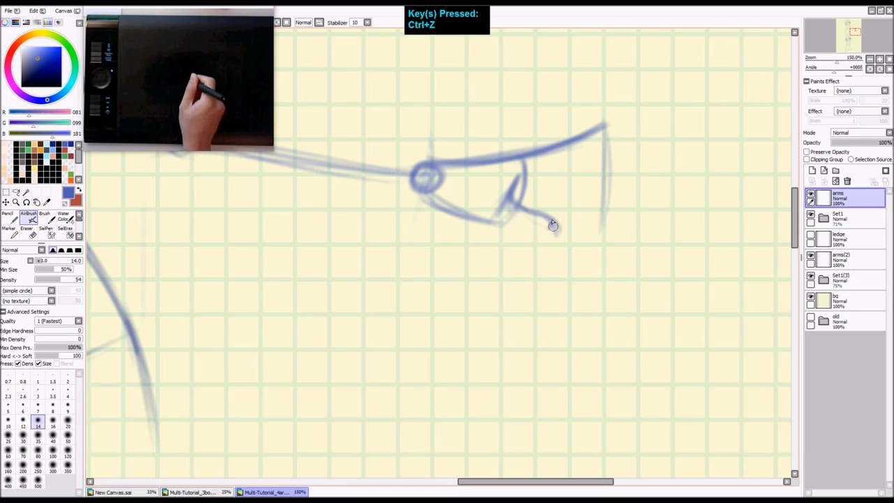
{"action": "mouse_move", "coordinate": [491, 220]}
{"action": "left_mouse_down"}
{"action": "mouse_move", "coordinate": [555, 247]}
{"action": "mouse_move", "coordinate": [488, 218]}
{"action": "mouse_move", "coordinate": [534, 238]}
{"action": "left_mouse_up"}
{"action": "key", "text": "z"}
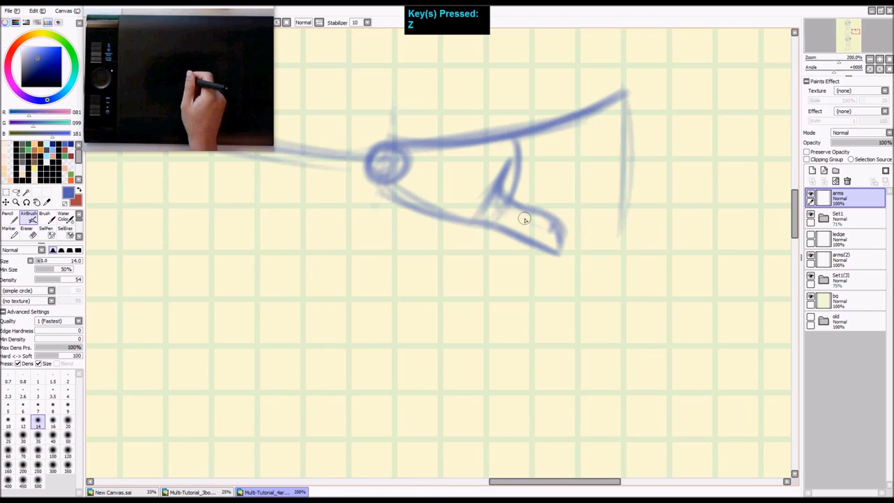
{"action": "key", "text": "z"}
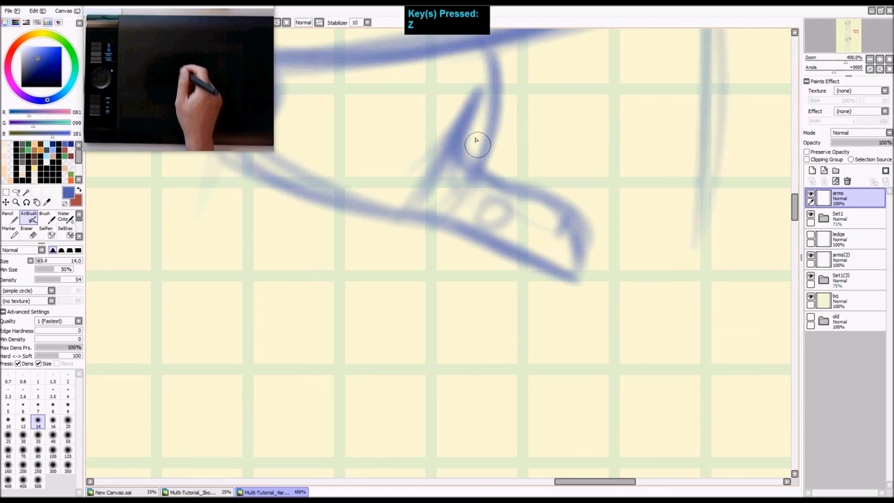
{"action": "left_click_drag", "start_coordinate": [473, 162], "coordinate": [485, 181]}
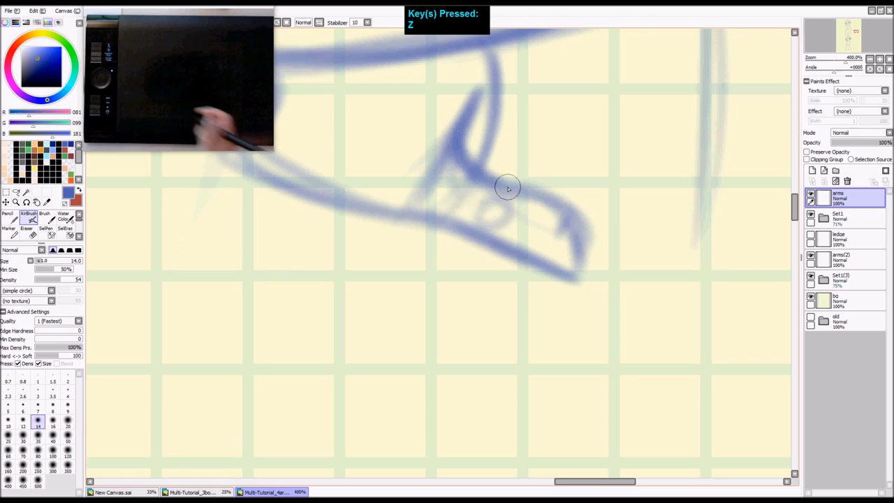
- Reinforce the thumb's upper edge and rounded tip, and strengthen its lower edge back to the palm
{"action": "left_click_drag", "start_coordinate": [514, 190], "coordinate": [595, 244]}
{"action": "key", "text": "ctrl+z"}
{"action": "left_click_drag", "start_coordinate": [503, 192], "coordinate": [582, 255]}
{"action": "key", "text": "ctrl+z"}
{"action": "left_click_drag", "start_coordinate": [508, 193], "coordinate": [577, 258]}
{"action": "mouse_move", "coordinate": [567, 221]}
{"action": "left_mouse_down"}
{"action": "mouse_move", "coordinate": [577, 277]}
{"action": "mouse_move", "coordinate": [578, 243]}
{"action": "left_mouse_up"}
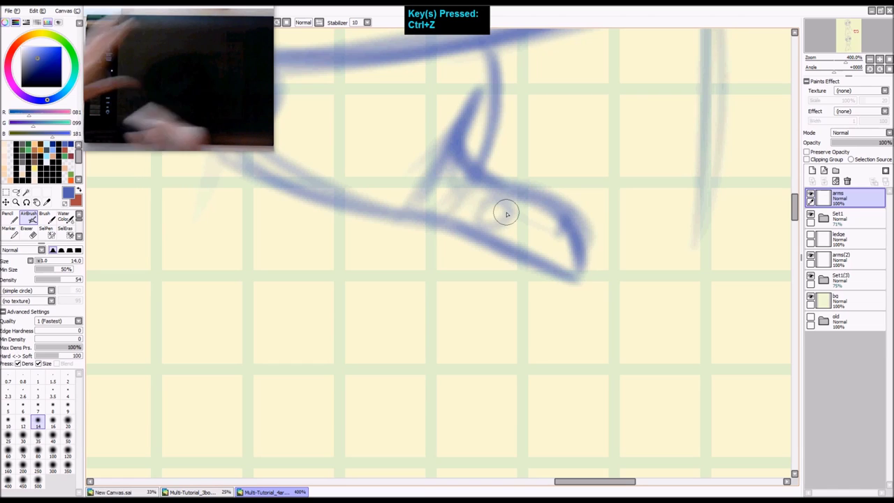
{"action": "mouse_move", "coordinate": [582, 282]}
{"action": "left_mouse_down"}
{"action": "mouse_move", "coordinate": [506, 246]}
{"action": "mouse_move", "coordinate": [382, 214]}
{"action": "left_mouse_up"}
{"action": "left_click_drag", "start_coordinate": [499, 242], "coordinate": [409, 217]}
- Draw a short fingertip line slanting down and outward from the end of the hand's upper edge
{"action": "key", "text": "shift+z"}
{"action": "key", "text": "space"}
{"action": "left_click_drag", "start_coordinate": [586, 149], "coordinate": [537, 208]}
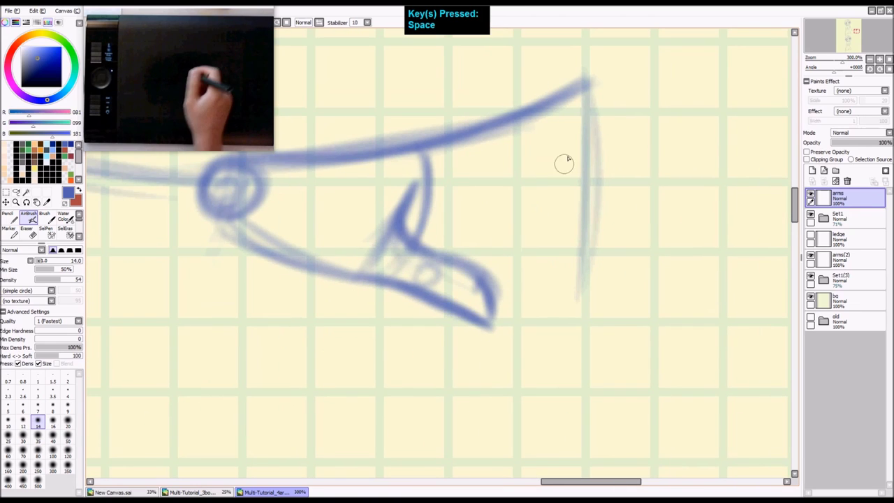
{"action": "mouse_move", "coordinate": [582, 85]}
{"action": "left_mouse_down"}
{"action": "mouse_move", "coordinate": [619, 167]}
{"action": "mouse_move", "coordinate": [609, 140]}
{"action": "left_mouse_up"}
{"action": "key", "text": "ctrl+z"}
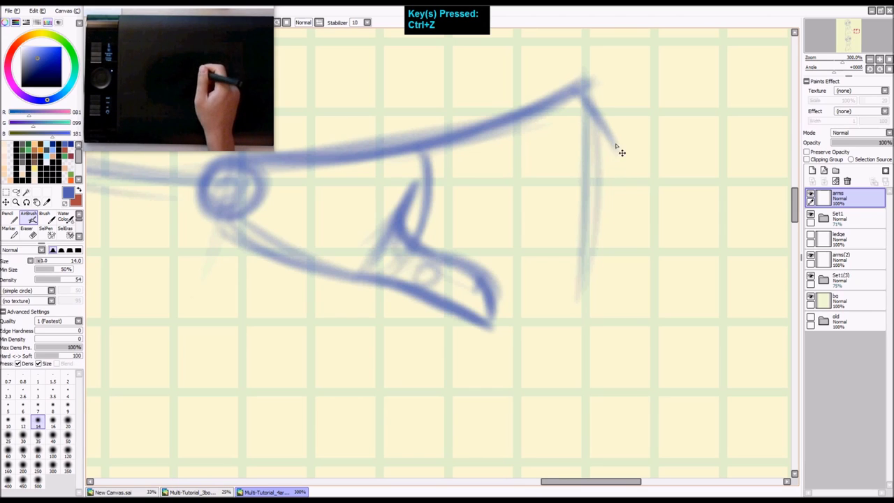
{"action": "mouse_move", "coordinate": [614, 148]}
{"action": "left_mouse_down"}
{"action": "mouse_move", "coordinate": [581, 246]}
{"action": "mouse_move", "coordinate": [561, 267]}
{"action": "left_mouse_up"}
{"action": "left_click_drag", "start_coordinate": [611, 175], "coordinate": [536, 280]}
{"action": "left_click_drag", "start_coordinate": [591, 222], "coordinate": [520, 292]}
{"action": "left_click_drag", "start_coordinate": [413, 229], "coordinate": [489, 278]}
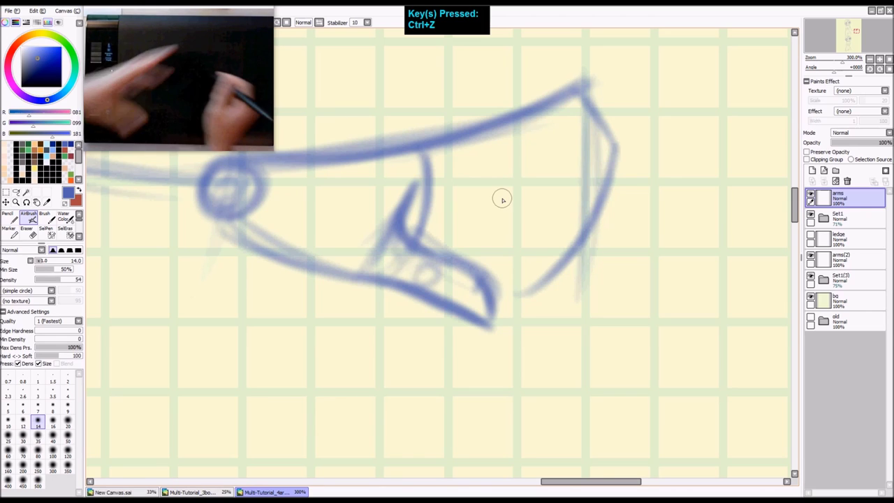
{"action": "key", "text": "ctrl+z"}
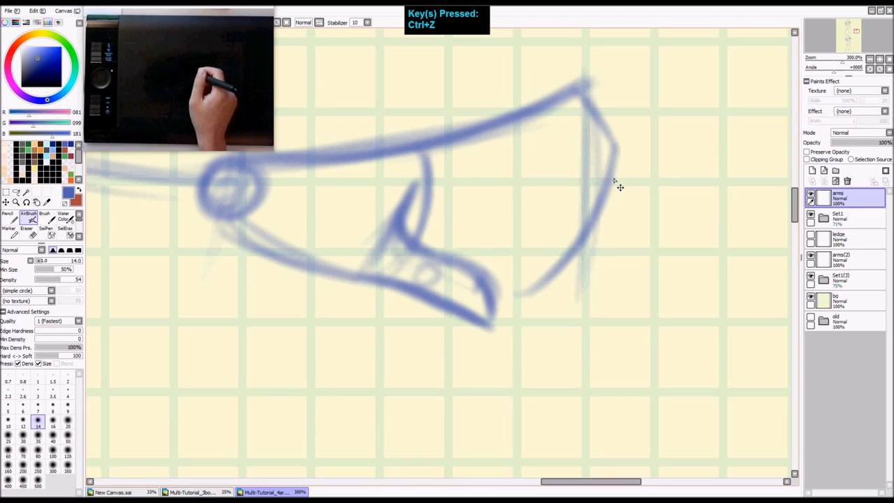
{"action": "key", "text": "ctrl+z"}
{"action": "key", "text": "ctrl+z"}
{"action": "left_click_drag", "start_coordinate": [610, 160], "coordinate": [561, 239]}
{"action": "key", "text": "ctrl+z"}
{"action": "key", "text": "ctrl+z"}
- Draw the fingers' outer edge curving down from the fingertip corner and back toward the thumb
{"action": "left_click_drag", "start_coordinate": [613, 160], "coordinate": [528, 273]}
{"action": "left_click_drag", "start_coordinate": [584, 209], "coordinate": [513, 261]}
{"action": "left_click_drag", "start_coordinate": [555, 241], "coordinate": [505, 270]}
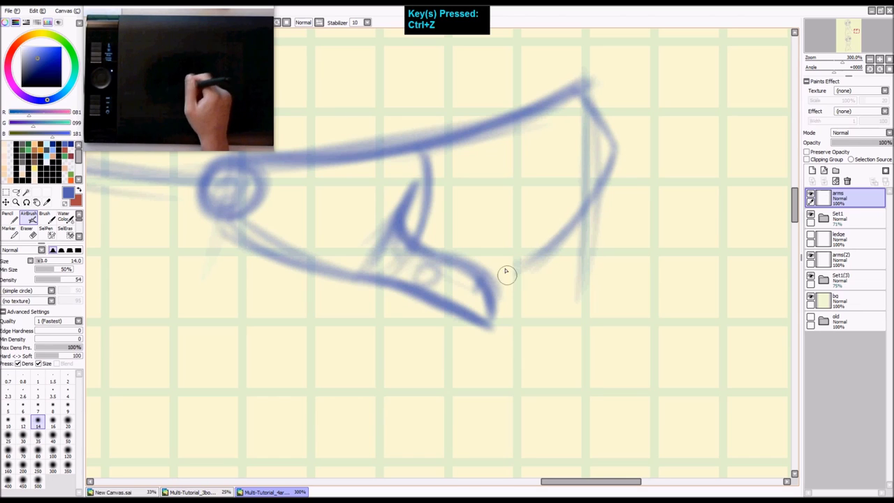
- Draw the fingers' lower edge just above the thumb, joining the knuckle curve to the outer finger edge
{"action": "left_click_drag", "start_coordinate": [434, 230], "coordinate": [526, 269]}
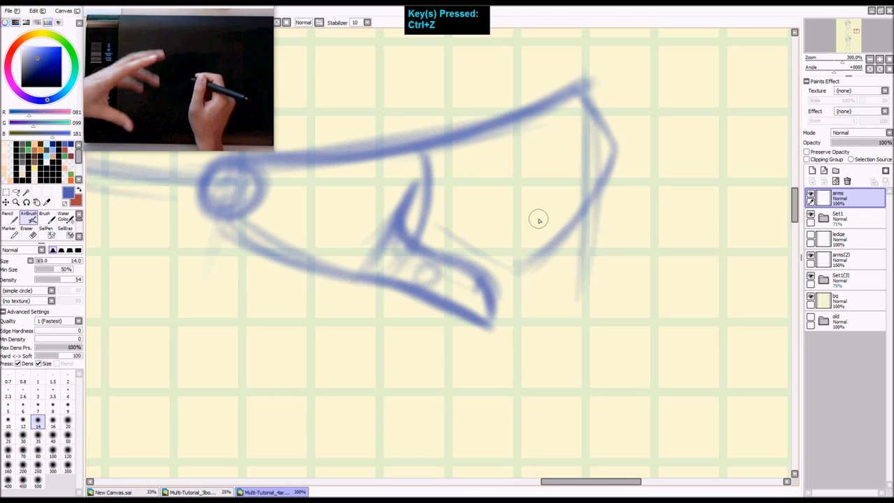
{"action": "mouse_move", "coordinate": [429, 226]}
{"action": "left_mouse_down"}
{"action": "mouse_move", "coordinate": [526, 267]}
{"action": "mouse_move", "coordinate": [489, 269]}
{"action": "left_mouse_up"}
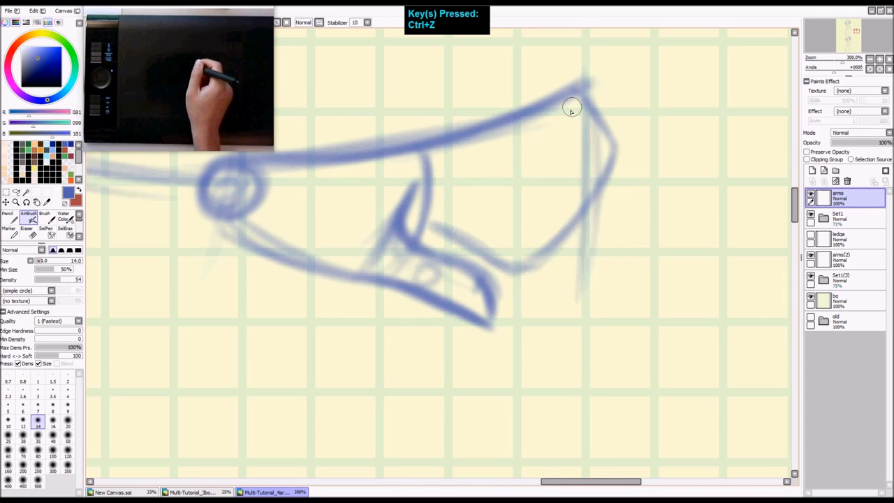
{"action": "key", "text": "shift+z"}
{"action": "key", "text": "space"}
{"action": "left_click_drag", "start_coordinate": [529, 195], "coordinate": [587, 224]}
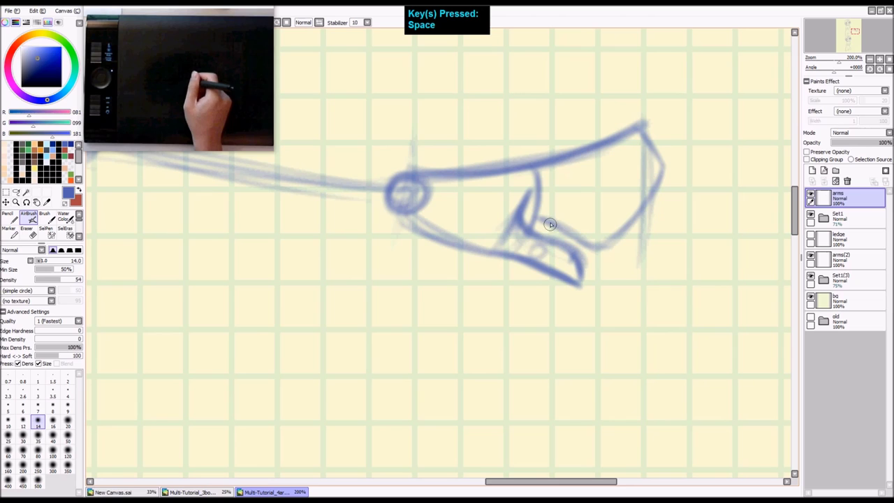
{"action": "left_click_drag", "start_coordinate": [539, 224], "coordinate": [585, 242]}
- Draw the first finger dividing line just below the hand's upper edge, from the fingertip back toward the knuckle curve
{"action": "left_click_drag", "start_coordinate": [656, 183], "coordinate": [601, 171]}
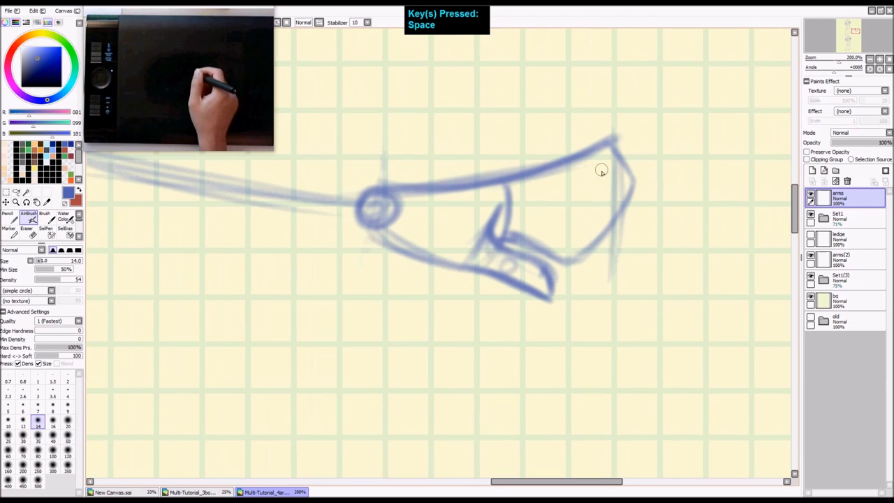
{"action": "key", "text": "ctrl+z"}
{"action": "mouse_move", "coordinate": [613, 146]}
{"action": "left_mouse_down"}
{"action": "mouse_move", "coordinate": [593, 169]}
{"action": "mouse_move", "coordinate": [610, 151]}
{"action": "mouse_move", "coordinate": [560, 192]}
{"action": "mouse_move", "coordinate": [599, 169]}
{"action": "mouse_move", "coordinate": [521, 197]}
{"action": "left_mouse_up"}
{"action": "left_click_drag", "start_coordinate": [594, 170], "coordinate": [521, 196]}
{"action": "key", "text": "ctrl+z"}
{"action": "left_click_drag", "start_coordinate": [602, 167], "coordinate": [521, 199]}
- Examine the sketched hand in proportion to the arm and the rest of the figure
{"action": "key", "text": "shift+z"}
{"action": "key", "text": "shift+z"}
{"action": "key", "text": "shift+z"}
{"action": "key", "text": "shift+z"}
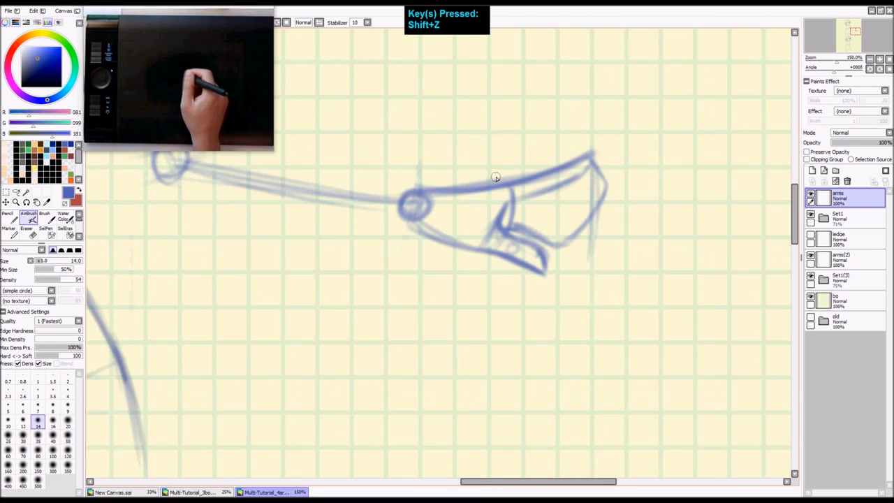
{"action": "key", "text": "space"}
{"action": "left_click_drag", "start_coordinate": [299, 474], "coordinate": [363, 299]}
{"action": "left_click_drag", "start_coordinate": [389, 133], "coordinate": [479, 425]}
{"action": "left_click_drag", "start_coordinate": [619, 324], "coordinate": [475, 204]}
- Draw a second finger dividing line from the outer fingertip corner back toward the knuckle curve
{"action": "key", "text": "z"}
{"action": "key", "text": "z"}
{"action": "key", "text": "z"}
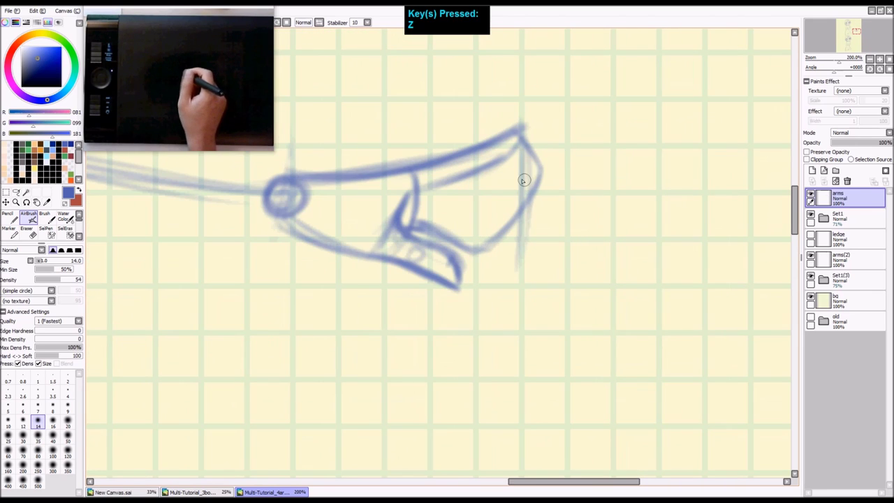
{"action": "mouse_move", "coordinate": [538, 163]}
{"action": "left_mouse_down"}
{"action": "mouse_move", "coordinate": [498, 181]}
{"action": "mouse_move", "coordinate": [422, 187]}
{"action": "left_mouse_up"}
{"action": "left_click_drag", "start_coordinate": [541, 167], "coordinate": [418, 189]}
{"action": "key", "text": "ctrl+z"}
{"action": "key", "text": "ctrl+z"}
{"action": "key", "text": "ctrl+z"}
{"action": "mouse_move", "coordinate": [536, 166]}
{"action": "left_mouse_down"}
{"action": "mouse_move", "coordinate": [423, 189]}
{"action": "mouse_move", "coordinate": [517, 170]}
{"action": "left_mouse_up"}
{"action": "key", "text": "ctrl+z"}
{"action": "key", "text": "ctrl+z"}
{"action": "mouse_move", "coordinate": [443, 183]}
{"action": "left_mouse_down"}
{"action": "mouse_move", "coordinate": [540, 166]}
{"action": "mouse_move", "coordinate": [436, 186]}
{"action": "left_mouse_up"}
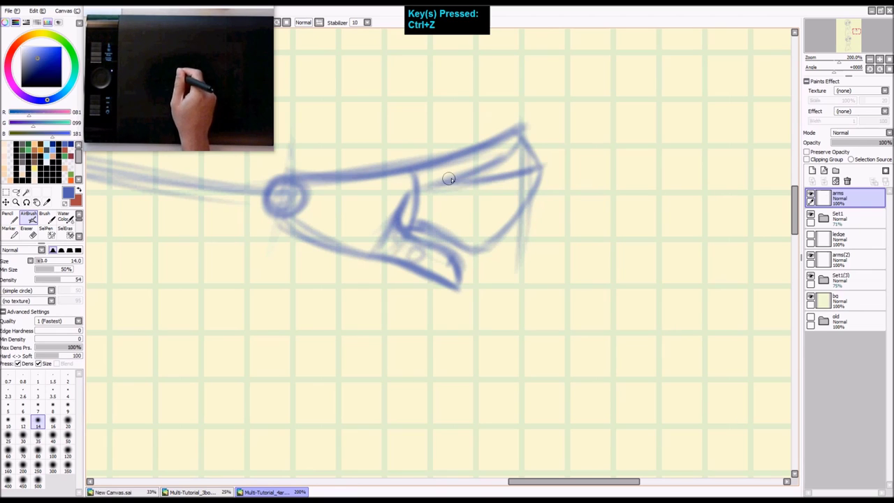
- Draw the remaining finger dividing lines from the outer finger edge back toward the knuckle curve, above the thumb
{"action": "mouse_move", "coordinate": [539, 176]}
{"action": "left_mouse_down"}
{"action": "mouse_move", "coordinate": [520, 192]}
{"action": "mouse_move", "coordinate": [534, 182]}
{"action": "mouse_move", "coordinate": [473, 199]}
{"action": "left_mouse_up"}
{"action": "left_click_drag", "start_coordinate": [525, 178], "coordinate": [447, 199]}
{"action": "mouse_move", "coordinate": [509, 194]}
{"action": "left_mouse_down"}
{"action": "mouse_move", "coordinate": [420, 196]}
{"action": "mouse_move", "coordinate": [516, 220]}
{"action": "left_mouse_up"}
{"action": "left_click_drag", "start_coordinate": [457, 203], "coordinate": [522, 217]}
{"action": "key", "text": "ctrl+z"}
{"action": "key", "text": "ctrl+z"}
{"action": "left_click_drag", "start_coordinate": [461, 202], "coordinate": [515, 219]}
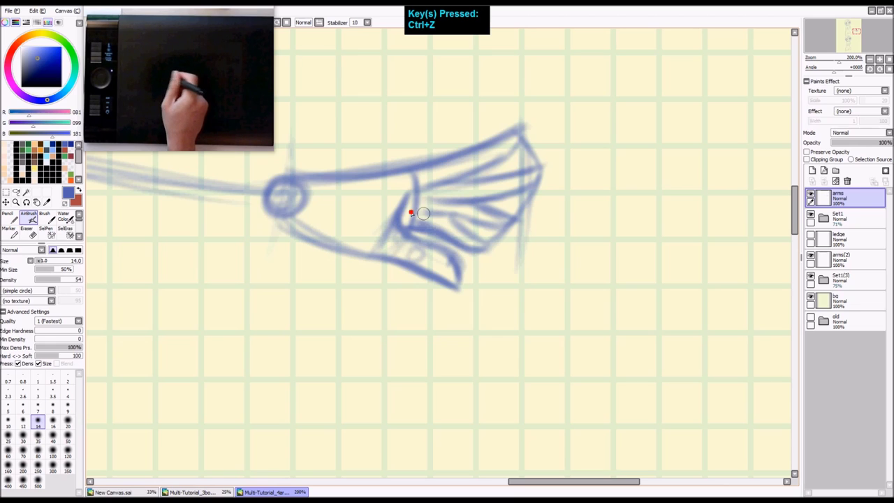
{"action": "key", "text": "shift+z"}
{"action": "key", "text": "shift+z"}
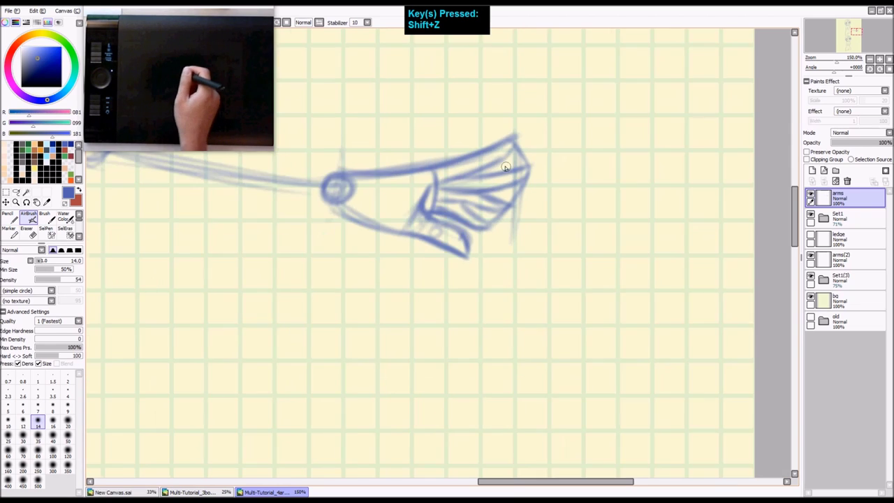
{"action": "mouse_move", "coordinate": [513, 153]}
{"action": "left_mouse_down"}
{"action": "mouse_move", "coordinate": [527, 171]}
{"action": "mouse_move", "coordinate": [504, 206]}
{"action": "left_mouse_up"}
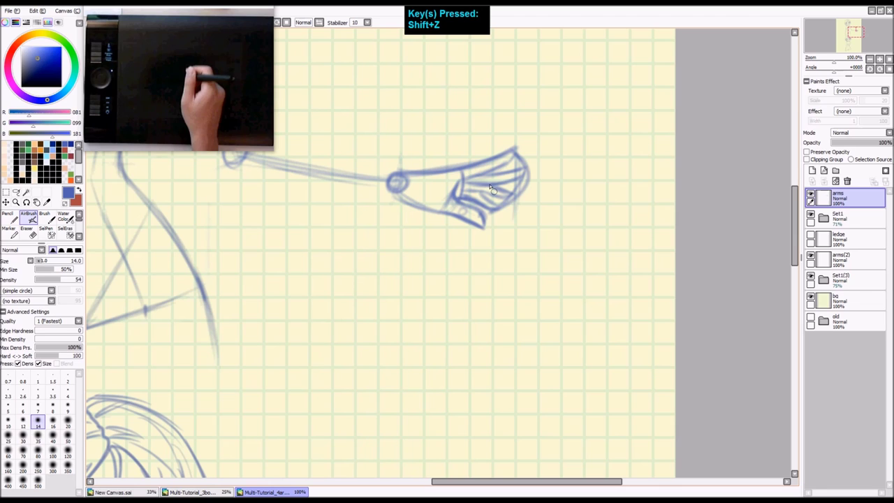
{"action": "key", "text": "ctrl+z"}
{"action": "left_click_drag", "start_coordinate": [459, 171], "coordinate": [456, 204]}
{"action": "key", "text": "ctrl+z"}
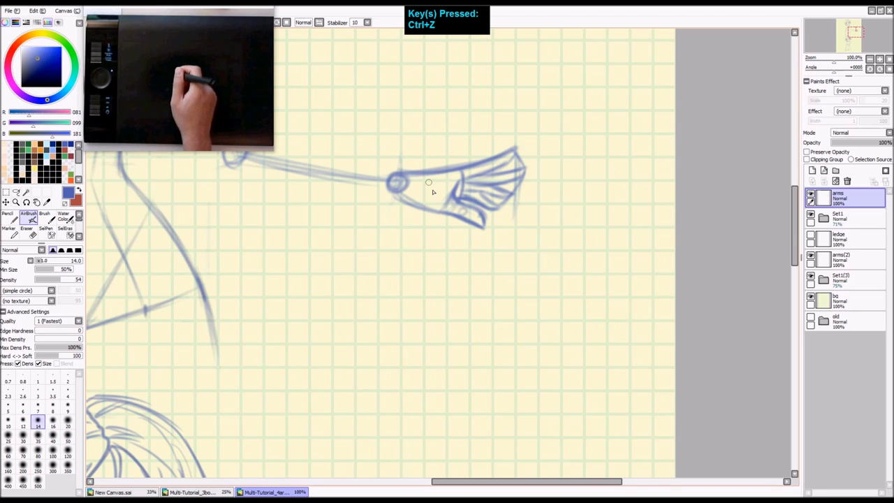
{"action": "left_click_drag", "start_coordinate": [462, 172], "coordinate": [433, 213]}
{"action": "key", "text": "ctrl+z"}
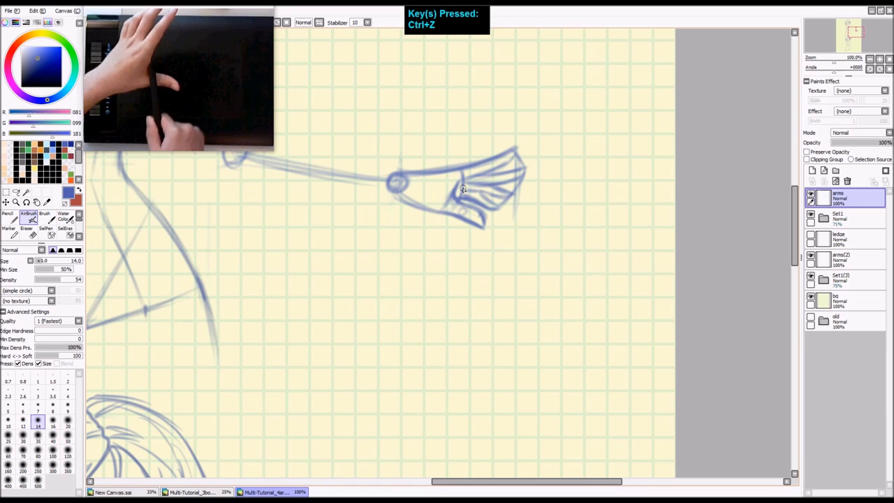
- Draw the shoulder's outer contour, curving from the shoulder line around the shoulder joint circle toward the upper arm
{"action": "key", "text": "space"}
{"action": "left_click_drag", "start_coordinate": [423, 212], "coordinate": [549, 268]}
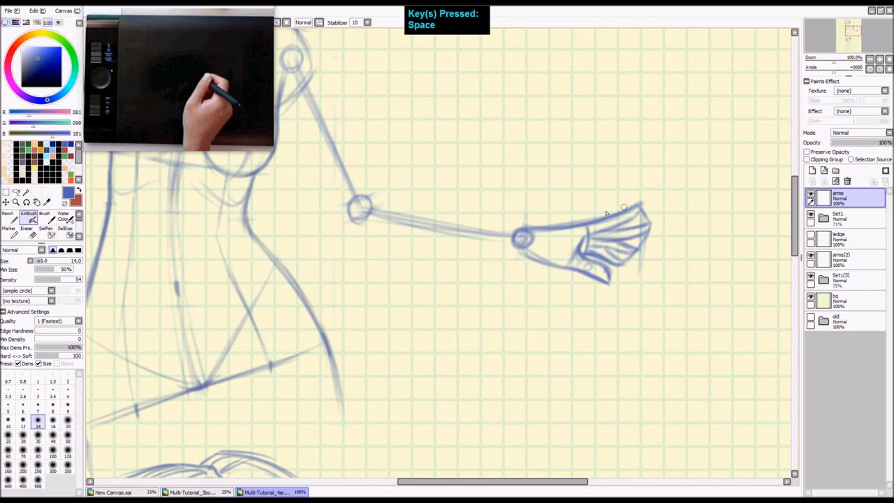
{"action": "mouse_move", "coordinate": [447, 200]}
{"action": "left_mouse_down"}
{"action": "mouse_move", "coordinate": [547, 261]}
{"action": "mouse_move", "coordinate": [513, 231]}
{"action": "mouse_move", "coordinate": [485, 259]}
{"action": "mouse_move", "coordinate": [507, 301]}
{"action": "mouse_move", "coordinate": [511, 275]}
{"action": "left_mouse_up"}
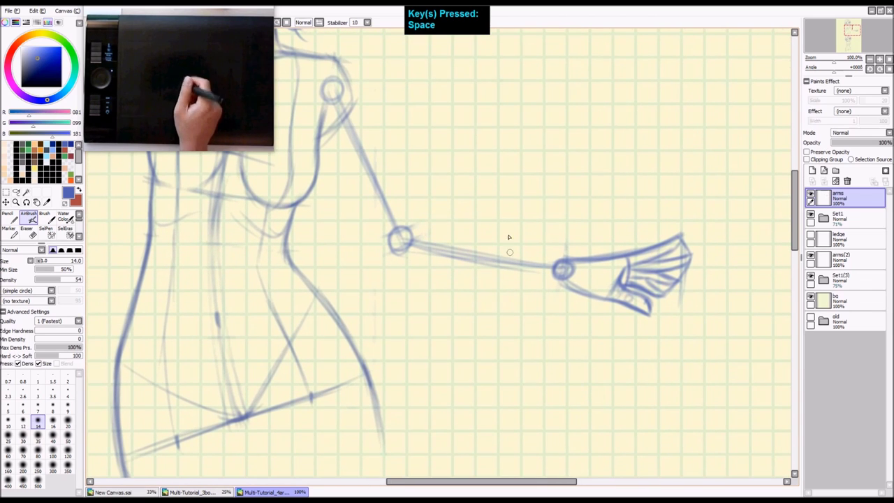
{"action": "mouse_move", "coordinate": [485, 273]}
{"action": "left_mouse_down"}
{"action": "mouse_move", "coordinate": [515, 258]}
{"action": "mouse_move", "coordinate": [493, 244]}
{"action": "left_mouse_up"}
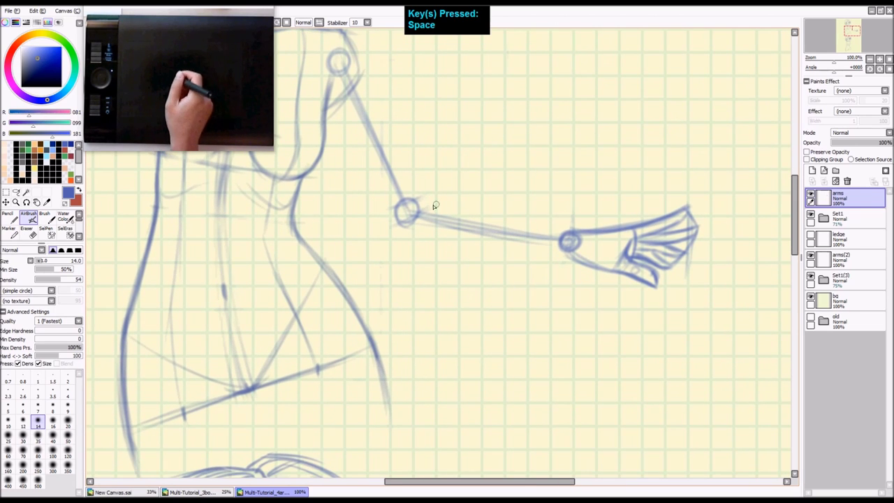
{"action": "left_click_drag", "start_coordinate": [421, 177], "coordinate": [482, 226]}
{"action": "left_click_drag", "start_coordinate": [408, 87], "coordinate": [432, 130]}
{"action": "key", "text": "ctrl+z"}
{"action": "key", "text": "ctrl+z"}
{"action": "left_click_drag", "start_coordinate": [409, 85], "coordinate": [430, 131]}
{"action": "key", "text": "ctrl+z"}
{"action": "key", "text": "ctrl+z"}
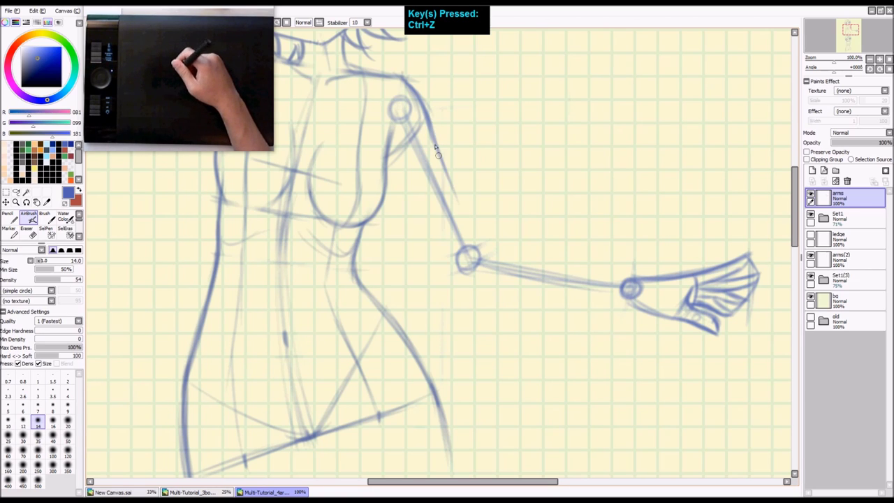
- Draw the upper arm's outer edge from the shoulder curve down to just above the elbow circle
{"action": "key", "text": "ctrl+z"}
{"action": "key", "text": "ctrl+z"}
{"action": "key", "text": "ctrl+z"}
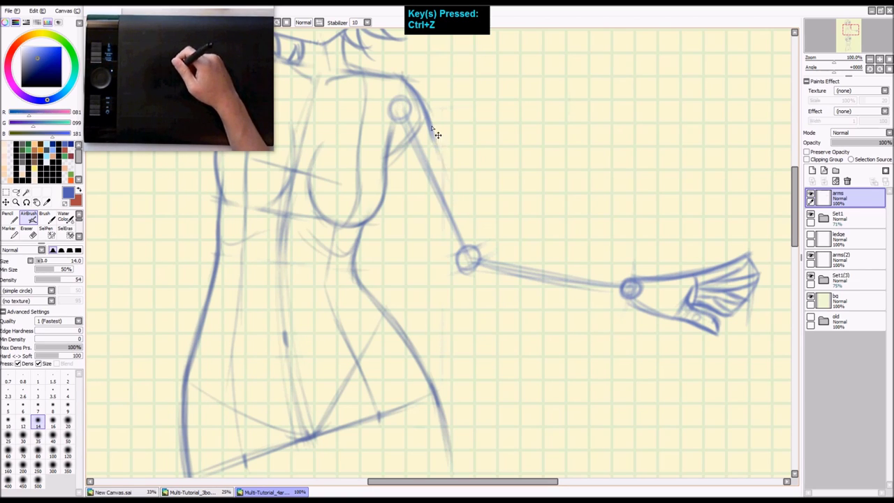
{"action": "left_click_drag", "start_coordinate": [438, 152], "coordinate": [471, 221]}
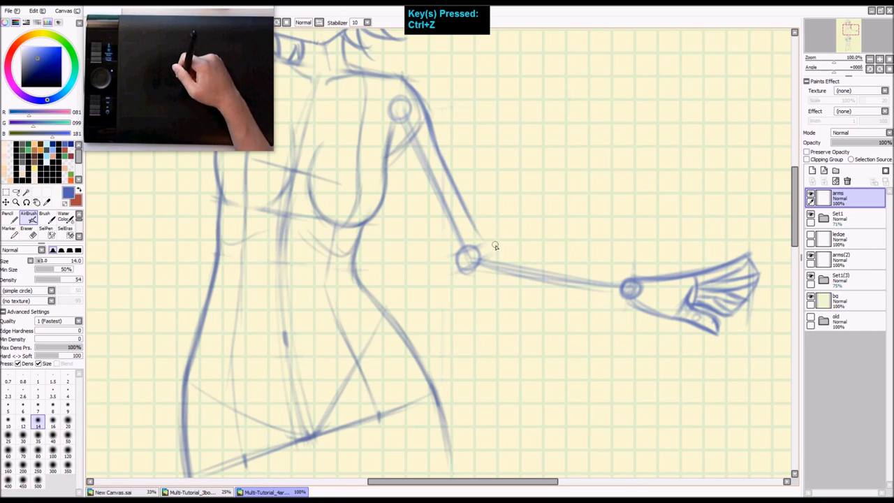
{"action": "mouse_move", "coordinate": [408, 91]}
{"action": "left_mouse_down"}
{"action": "mouse_move", "coordinate": [435, 131]}
{"action": "mouse_move", "coordinate": [430, 113]}
{"action": "mouse_move", "coordinate": [407, 89]}
{"action": "mouse_move", "coordinate": [436, 134]}
{"action": "mouse_move", "coordinate": [429, 112]}
{"action": "mouse_move", "coordinate": [438, 159]}
{"action": "left_mouse_up"}
{"action": "left_click_drag", "start_coordinate": [419, 95], "coordinate": [429, 112]}
{"action": "mouse_move", "coordinate": [438, 160]}
{"action": "left_mouse_down"}
{"action": "mouse_move", "coordinate": [385, 118]}
{"action": "mouse_move", "coordinate": [446, 159]}
{"action": "left_mouse_up"}
{"action": "mouse_move", "coordinate": [446, 160]}
{"action": "left_mouse_down"}
{"action": "mouse_move", "coordinate": [373, 91]}
{"action": "mouse_move", "coordinate": [443, 158]}
{"action": "left_mouse_up"}
{"action": "key", "text": "ctrl+z"}
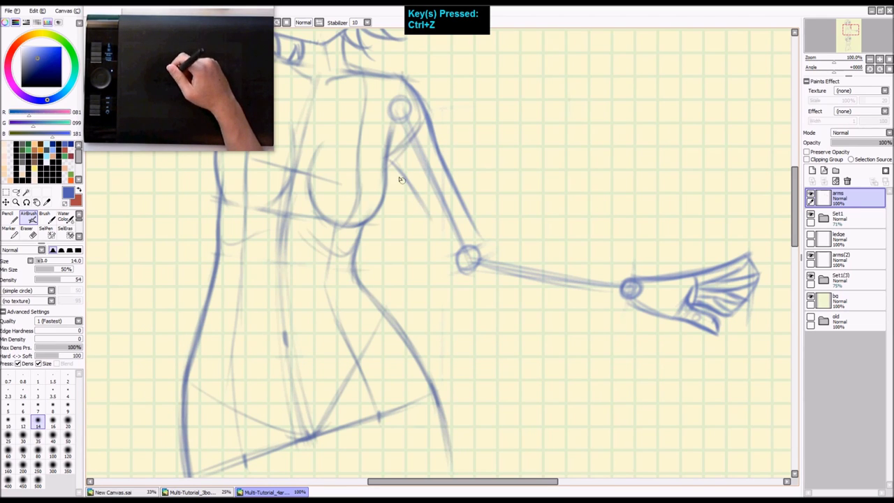
- Draw the upper arm's inner edge from the armpit down to the elbow circle
{"action": "left_click_drag", "start_coordinate": [389, 156], "coordinate": [434, 235]}
{"action": "mouse_move", "coordinate": [407, 104]}
{"action": "left_mouse_down"}
{"action": "mouse_move", "coordinate": [424, 118]}
{"action": "mouse_move", "coordinate": [419, 143]}
{"action": "left_mouse_up"}
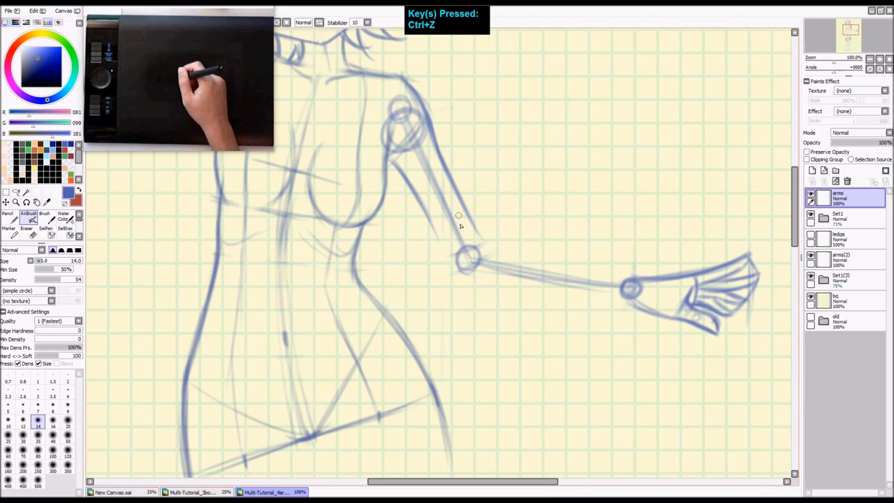
{"action": "key", "text": "ctrl+z"}
{"action": "left_click_drag", "start_coordinate": [469, 246], "coordinate": [480, 256]}
{"action": "key", "text": "ctrl+z"}
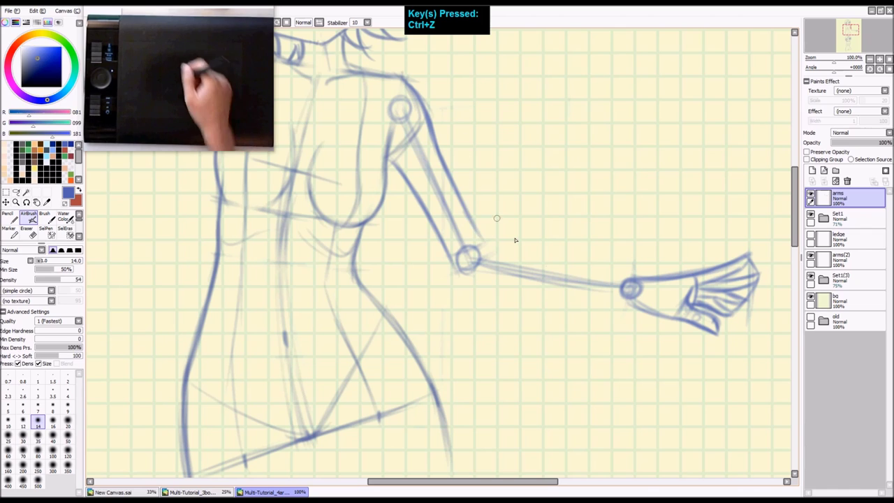
- Draw the forearm's lower edge as a gentle curve from beneath the elbow circle to beneath the wrist circle
{"action": "key", "text": "space"}
{"action": "left_click_drag", "start_coordinate": [529, 297], "coordinate": [526, 252]}
{"action": "left_click_drag", "start_coordinate": [461, 232], "coordinate": [526, 249]}
{"action": "key", "text": "ctrl+z"}
{"action": "left_click_drag", "start_coordinate": [459, 225], "coordinate": [559, 258]}
{"action": "mouse_move", "coordinate": [631, 262]}
{"action": "left_mouse_down"}
{"action": "mouse_move", "coordinate": [547, 248]}
{"action": "mouse_move", "coordinate": [559, 252]}
{"action": "left_mouse_up"}
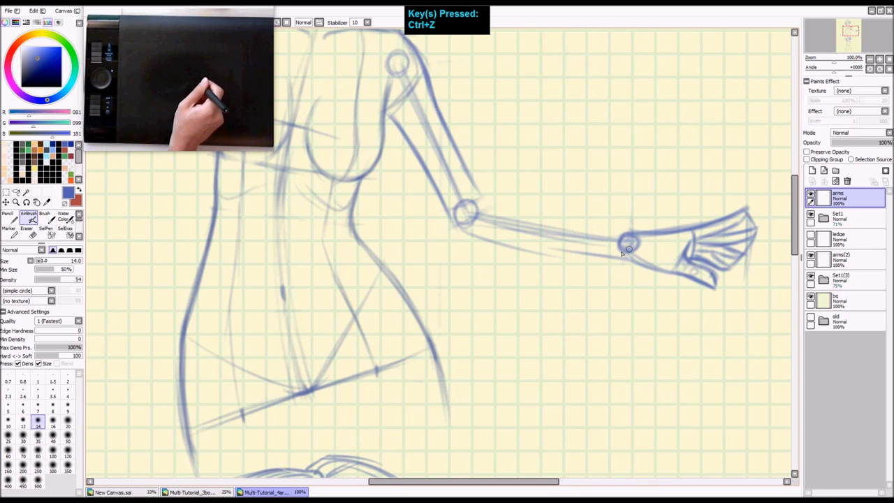
{"action": "left_click_drag", "start_coordinate": [626, 259], "coordinate": [598, 257]}
{"action": "left_click_drag", "start_coordinate": [533, 247], "coordinate": [490, 242]}
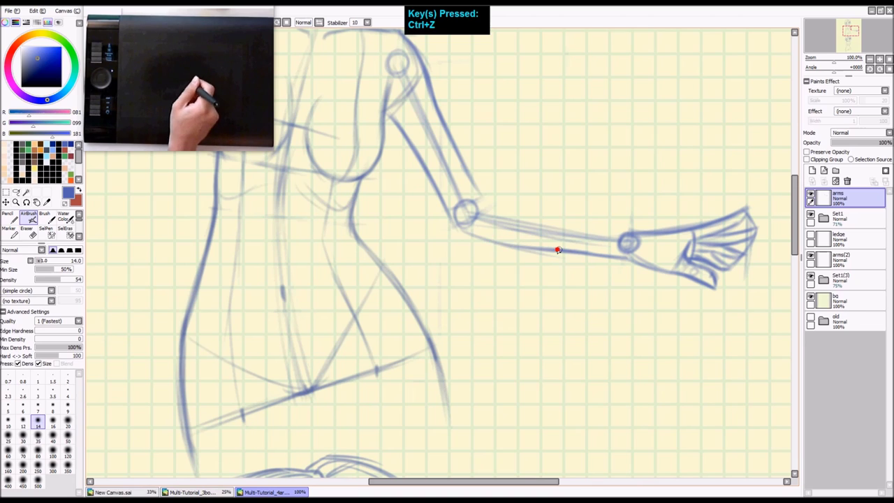
{"action": "mouse_move", "coordinate": [559, 250]}
{"action": "left_mouse_down"}
{"action": "mouse_move", "coordinate": [486, 242]}
{"action": "mouse_move", "coordinate": [482, 231]}
{"action": "mouse_move", "coordinate": [550, 248]}
{"action": "left_mouse_up"}
{"action": "key", "text": "ctrl+z"}
{"action": "left_click_drag", "start_coordinate": [457, 225], "coordinate": [556, 252]}
{"action": "left_click_drag", "start_coordinate": [454, 229], "coordinate": [570, 248]}
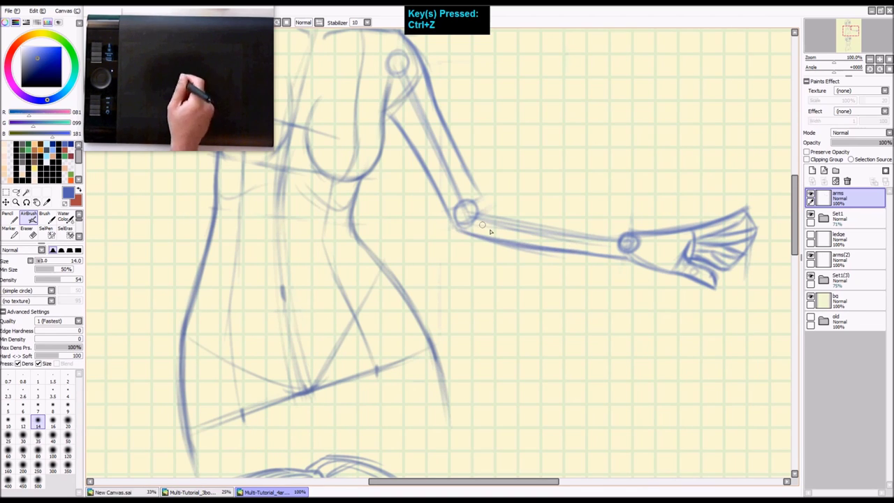
{"action": "key", "text": "ctrl+z"}
- Draw the forearm's upper edge from the wrist back to the elbow, joining it to the upper arm's outer edge
{"action": "left_click_drag", "start_coordinate": [607, 229], "coordinate": [568, 218]}
{"action": "left_click_drag", "start_coordinate": [639, 232], "coordinate": [574, 220]}
{"action": "key", "text": "ctrl+z"}
{"action": "key", "text": "ctrl+z"}
{"action": "left_click_drag", "start_coordinate": [635, 232], "coordinate": [537, 207]}
{"action": "left_click_drag", "start_coordinate": [629, 233], "coordinate": [539, 207]}
{"action": "key", "text": "ctrl+z"}
{"action": "mouse_move", "coordinate": [618, 229]}
{"action": "left_mouse_down"}
{"action": "mouse_move", "coordinate": [523, 202]}
{"action": "mouse_move", "coordinate": [540, 206]}
{"action": "left_mouse_up"}
{"action": "mouse_move", "coordinate": [489, 195]}
{"action": "left_mouse_down"}
{"action": "mouse_move", "coordinate": [568, 218]}
{"action": "mouse_move", "coordinate": [524, 202]}
{"action": "left_mouse_up"}
{"action": "key", "text": "ctrl+z"}
{"action": "mouse_move", "coordinate": [598, 232]}
{"action": "left_mouse_down"}
{"action": "mouse_move", "coordinate": [504, 202]}
{"action": "mouse_move", "coordinate": [519, 207]}
{"action": "mouse_move", "coordinate": [471, 183]}
{"action": "mouse_move", "coordinate": [466, 166]}
{"action": "left_mouse_up"}
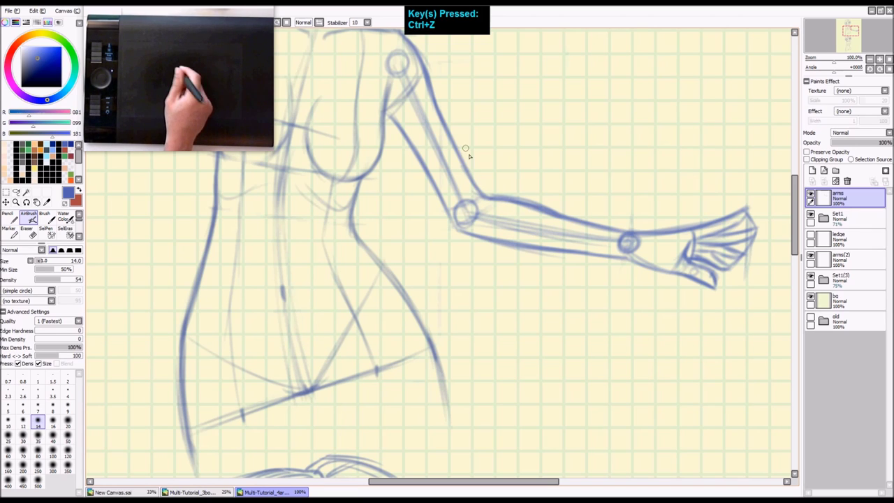
- Lighten the forearm's upper edge with the Eraser and redraw it toward the wrist with the AirBrush
{"action": "key", "text": "e"}
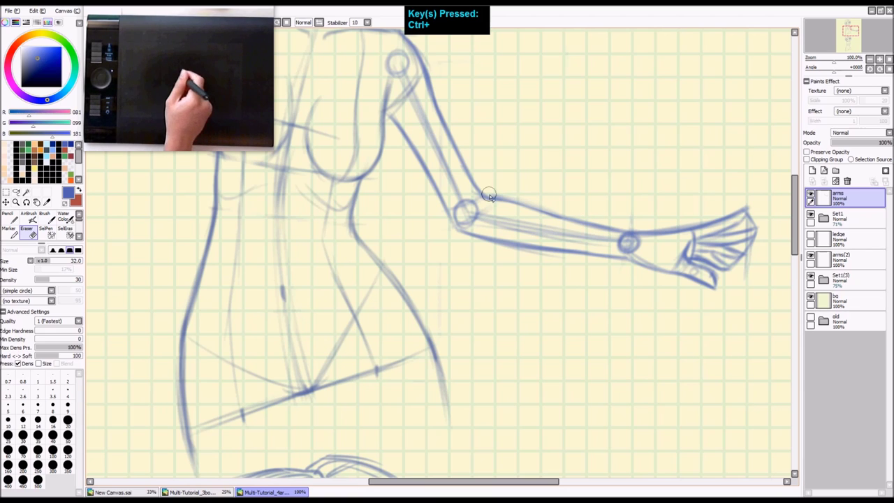
{"action": "key", "text": "a"}
{"action": "left_click_drag", "start_coordinate": [567, 218], "coordinate": [618, 233]}
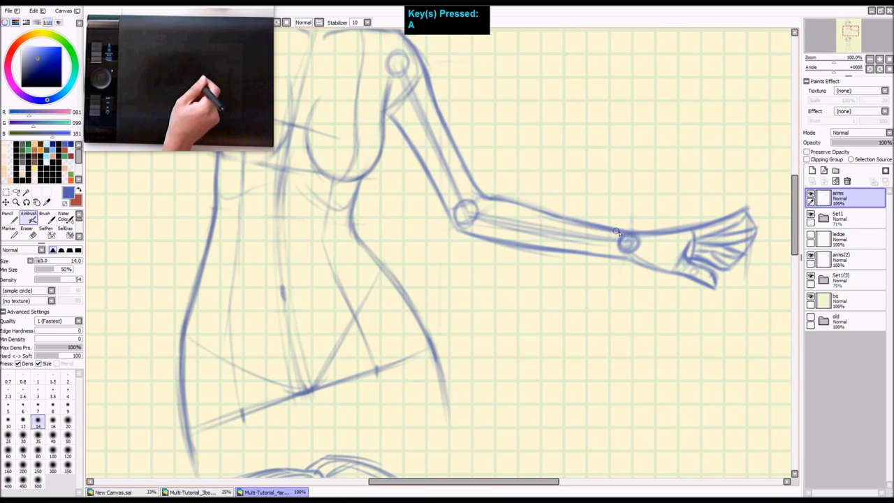
{"action": "key", "text": "ctrl+z"}
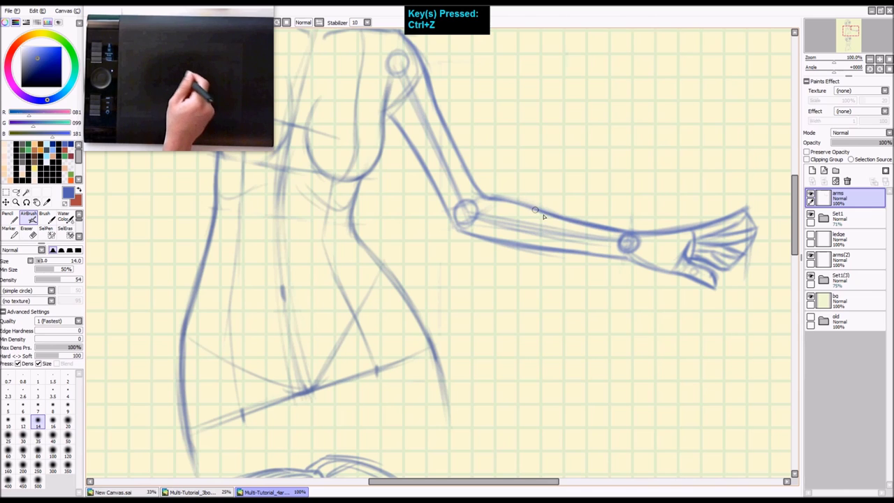
- Examine the outlined arm in proportion to the whole upper figure, including the opposite shoulder
{"action": "key", "text": "shift+z"}
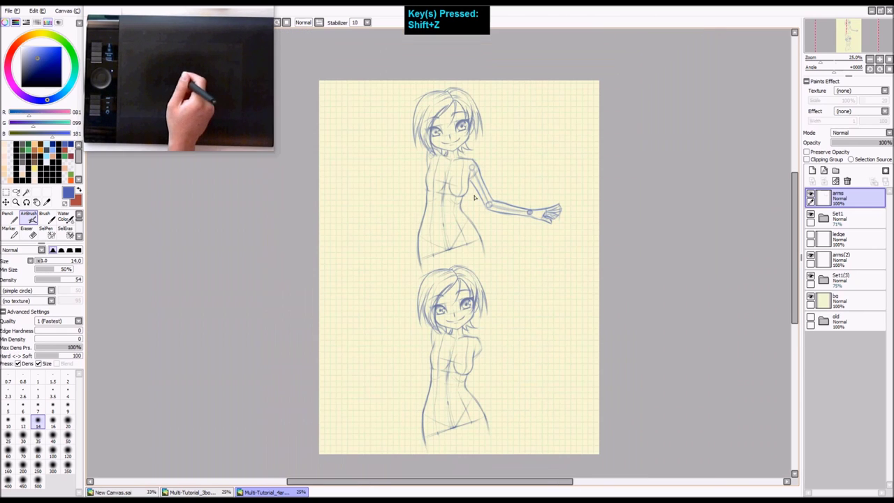
{"action": "key", "text": "z"}
{"action": "key", "text": "space"}
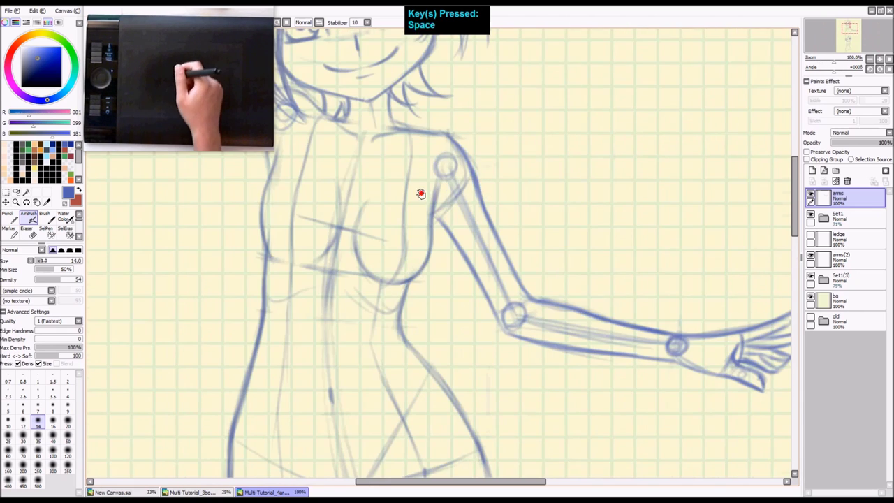
{"action": "left_click_drag", "start_coordinate": [421, 194], "coordinate": [487, 199]}
{"action": "key", "text": "shift+z"}
{"action": "key", "text": "shift+z"}
{"action": "key", "text": "space"}
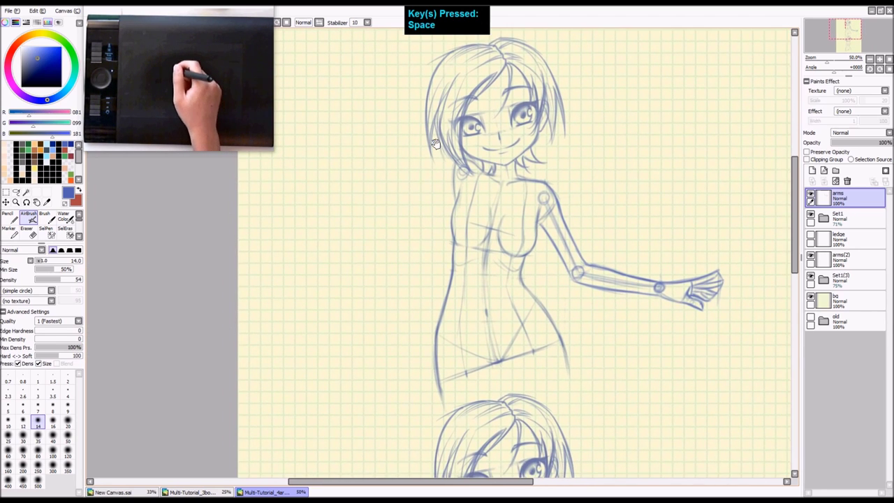
{"action": "key", "text": "z"}
{"action": "mouse_move", "coordinate": [482, 70]}
{"action": "left_mouse_down"}
{"action": "mouse_move", "coordinate": [481, 149]}
{"action": "mouse_move", "coordinate": [508, 174]}
{"action": "mouse_move", "coordinate": [502, 165]}
{"action": "left_mouse_up"}
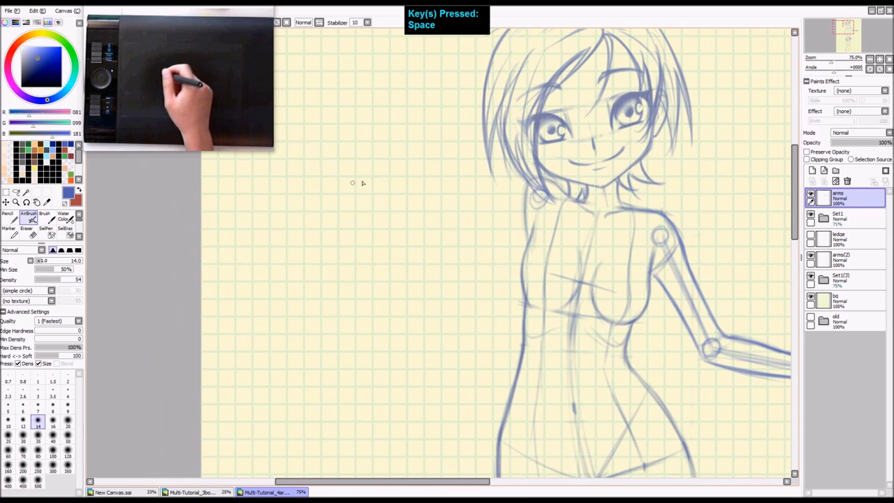
- Draw the second hand's wrist circle in the empty area beyond the opposite shoulder, with a short horizontal guide line above it
{"action": "left_click_drag", "start_coordinate": [444, 182], "coordinate": [493, 178]}
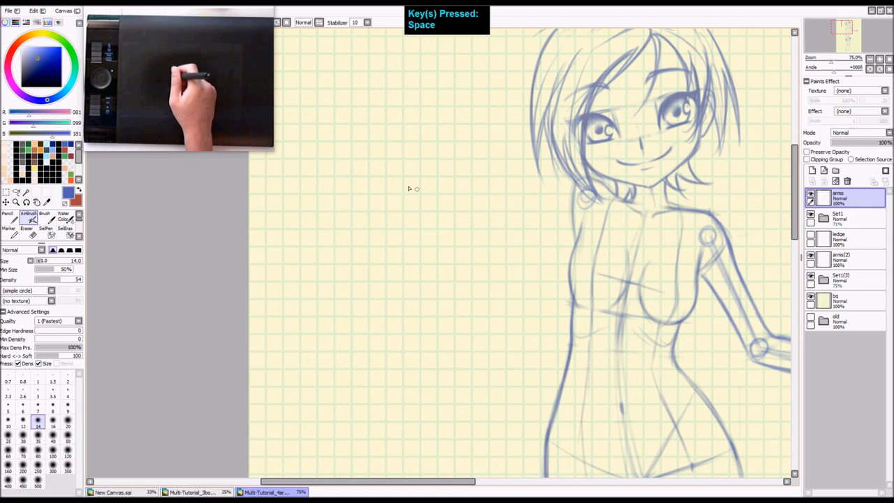
{"action": "key", "text": "ctrl+z"}
{"action": "left_click_drag", "start_coordinate": [414, 189], "coordinate": [419, 208]}
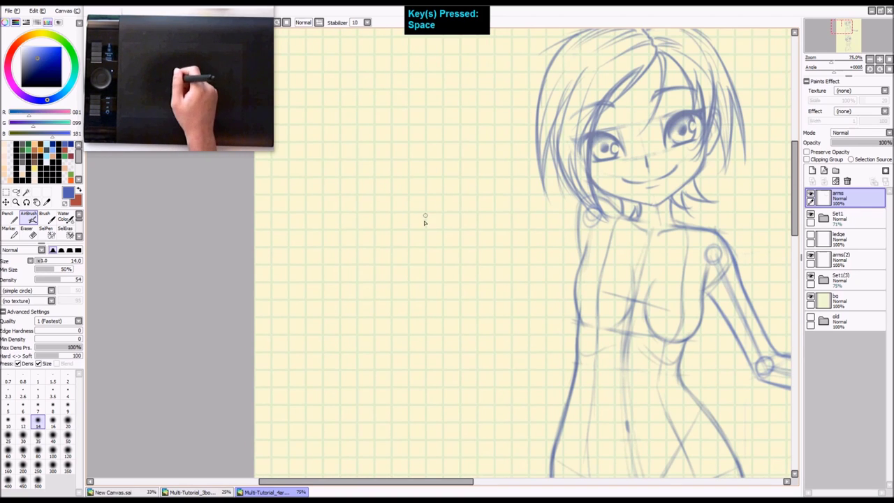
{"action": "key", "text": "ctrl+z"}
{"action": "key", "text": "ctrl+z"}
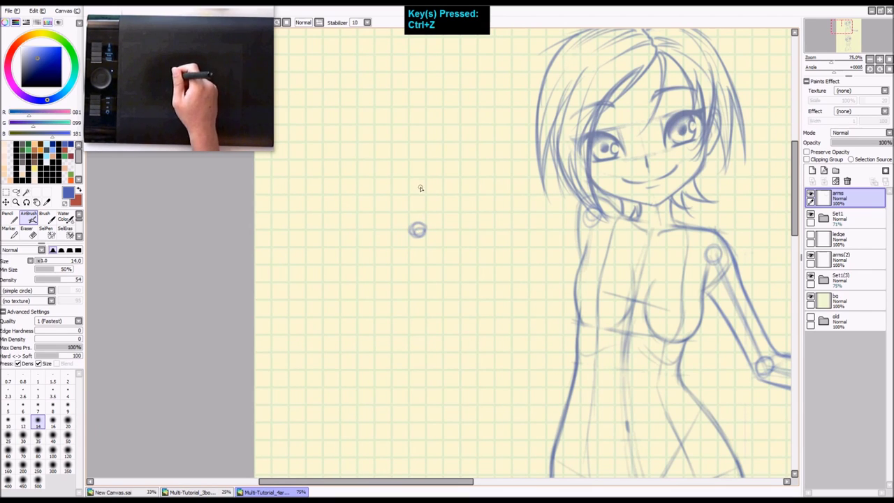
{"action": "left_click_drag", "start_coordinate": [399, 142], "coordinate": [451, 144]}
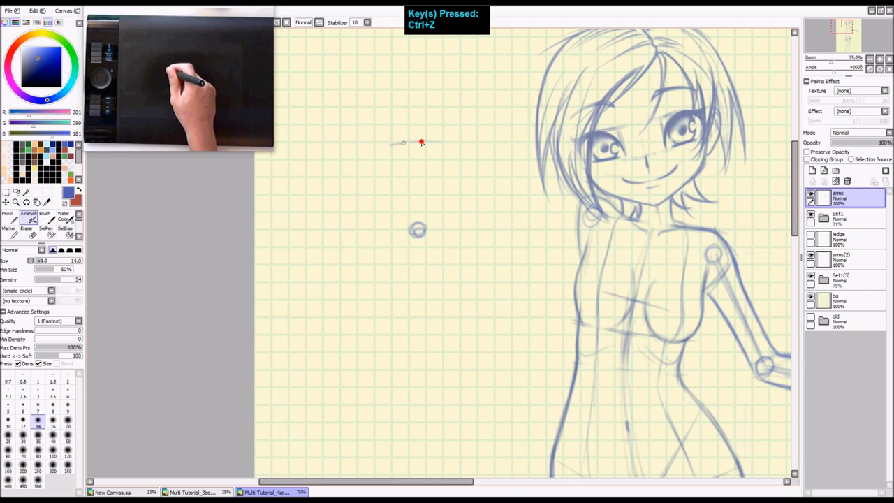
- Draw the raised palm's outer side, slanting up and outward from the new wrist circle
{"action": "key", "text": "shift+z"}
{"action": "key", "text": "z"}
{"action": "key", "text": "z"}
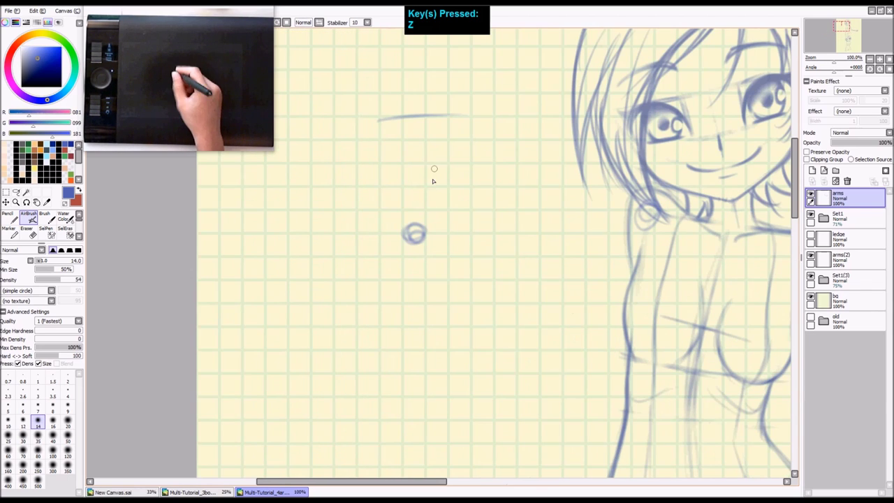
{"action": "key", "text": "space"}
{"action": "left_click_drag", "start_coordinate": [439, 223], "coordinate": [467, 223]}
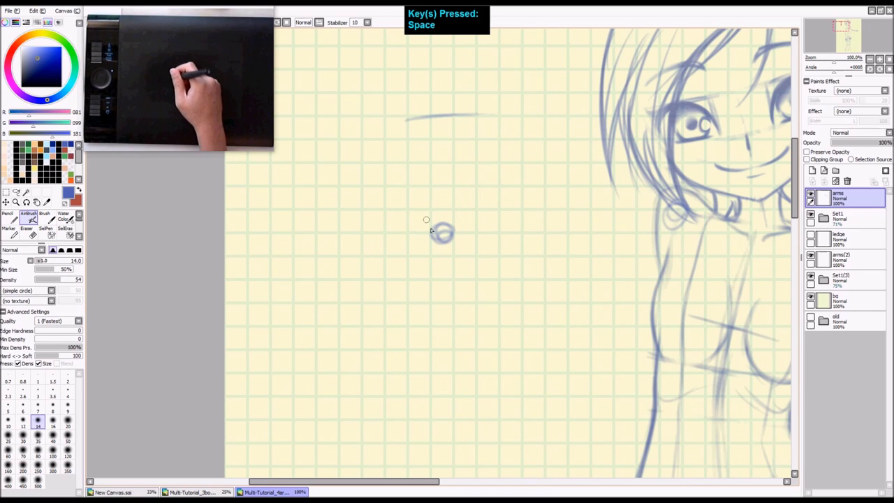
{"action": "left_click_drag", "start_coordinate": [420, 196], "coordinate": [435, 239]}
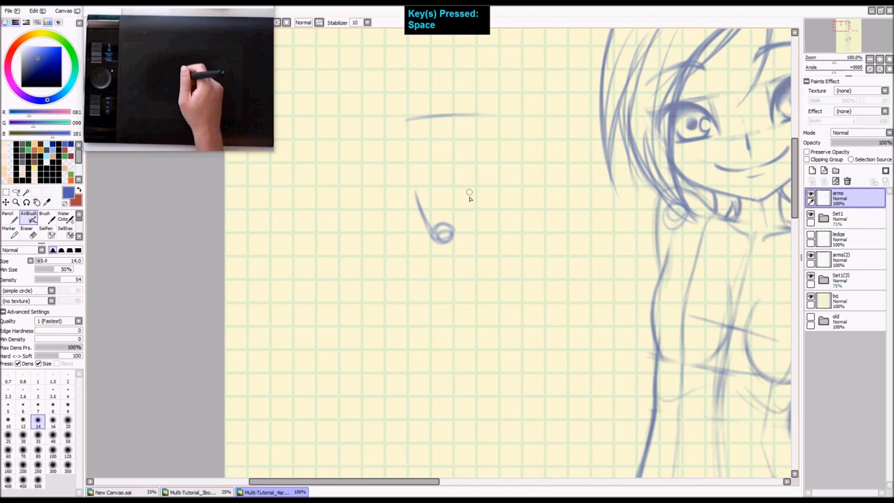
{"action": "left_click_drag", "start_coordinate": [413, 182], "coordinate": [427, 225]}
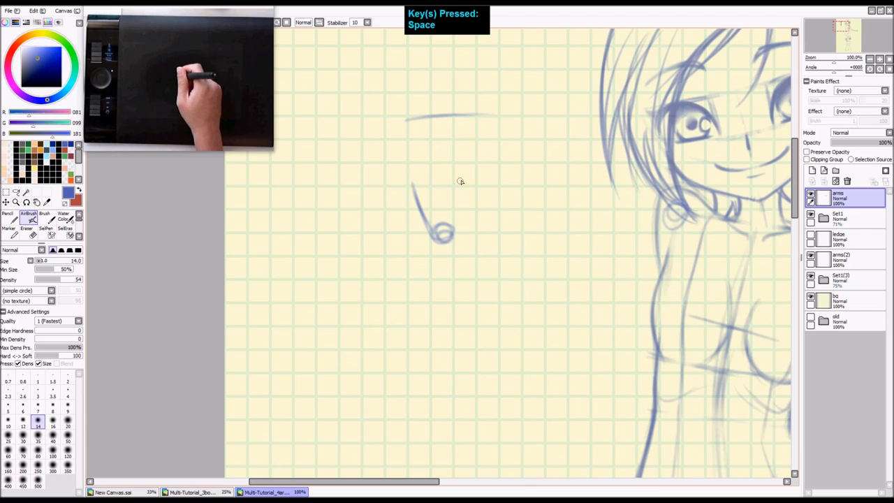
- Draw the palm's near-vertical inner side up from the wrist circle and close the palm with a slightly slanted upper edge
{"action": "mouse_move", "coordinate": [462, 181]}
{"action": "left_mouse_down"}
{"action": "mouse_move", "coordinate": [455, 224]}
{"action": "mouse_move", "coordinate": [455, 216]}
{"action": "left_mouse_up"}
{"action": "key", "text": "ctrl+z"}
{"action": "key", "text": "ctrl+z"}
{"action": "left_click_drag", "start_coordinate": [460, 176], "coordinate": [453, 231]}
{"action": "key", "text": "ctrl+z"}
{"action": "left_click_drag", "start_coordinate": [460, 174], "coordinate": [453, 234]}
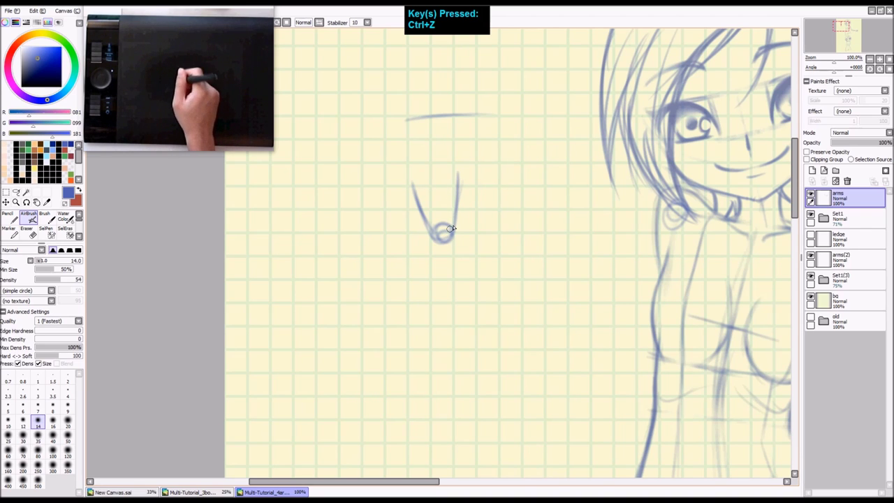
{"action": "mouse_move", "coordinate": [460, 175]}
{"action": "left_mouse_down"}
{"action": "mouse_move", "coordinate": [420, 185]}
{"action": "mouse_move", "coordinate": [461, 181]}
{"action": "mouse_move", "coordinate": [408, 187]}
{"action": "left_mouse_up"}
{"action": "key", "text": "ctrl+z"}
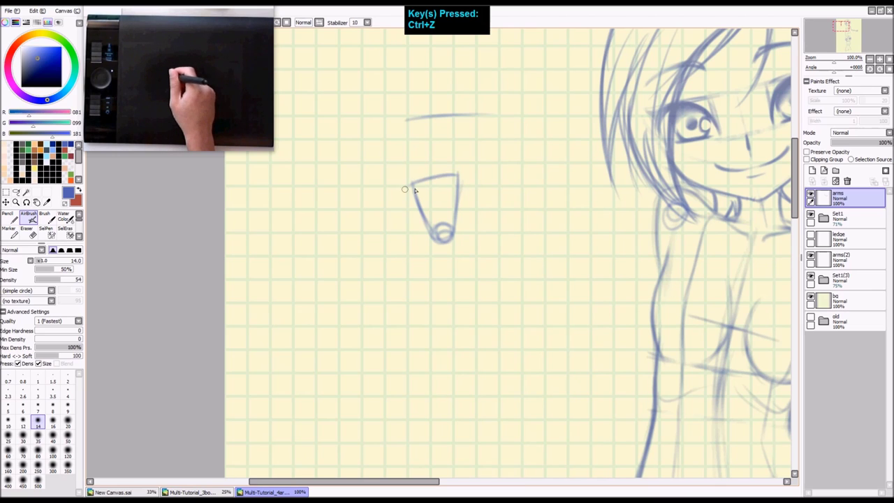
- Redraw the palm's upper edge as a curved knuckle arc and clean up the stray line at its outer corner
{"action": "key", "text": "ctrl+z"}
{"action": "left_click_drag", "start_coordinate": [458, 174], "coordinate": [411, 187]}
{"action": "key", "text": "ctrl+z"}
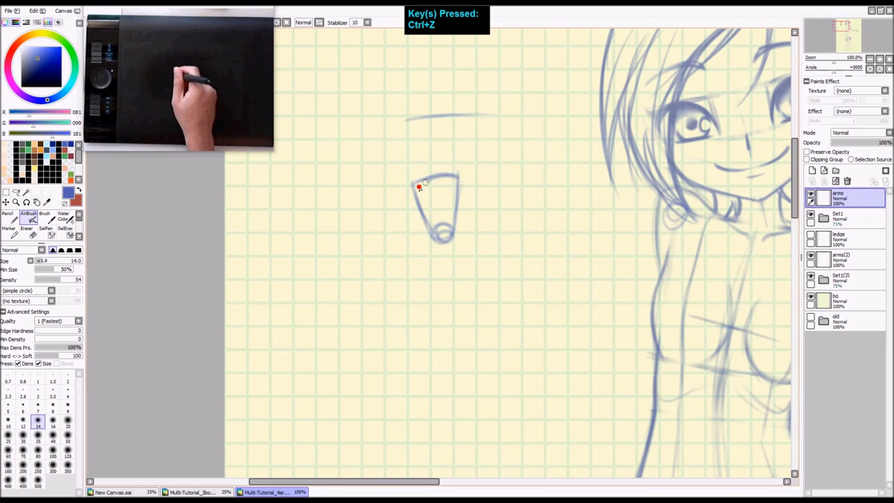
{"action": "key", "text": "e"}
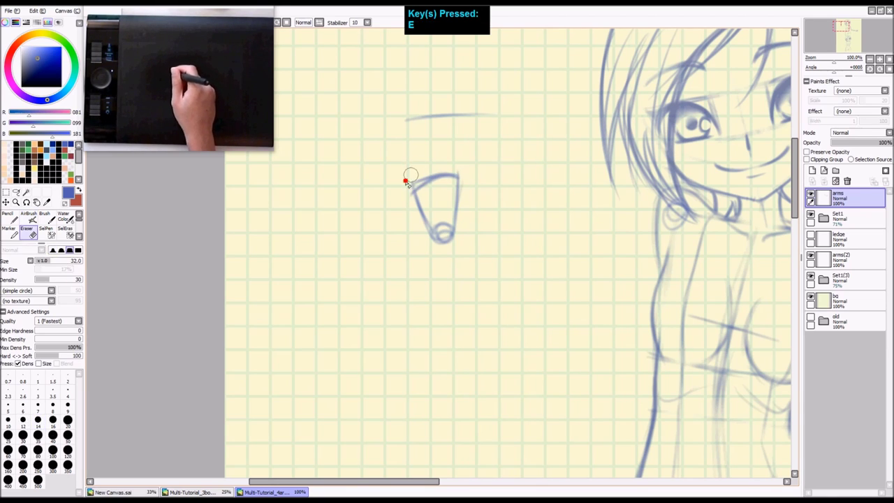
- Extend the palm's inner side up to the horizontal guide line and draw the finger area's outer side slanting outward from the palm corner
{"action": "key", "text": "a"}
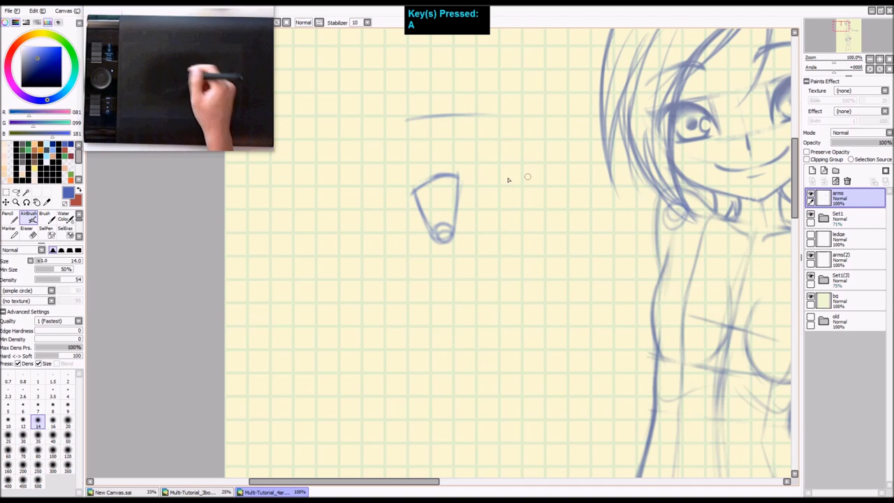
{"action": "left_click_drag", "start_coordinate": [459, 116], "coordinate": [453, 227]}
{"action": "left_click_drag", "start_coordinate": [461, 116], "coordinate": [454, 218]}
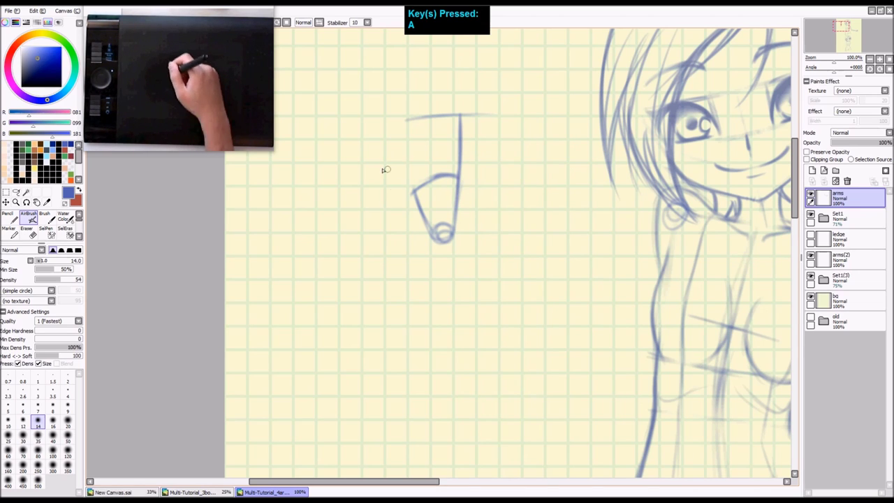
{"action": "left_click_drag", "start_coordinate": [413, 190], "coordinate": [389, 177]}
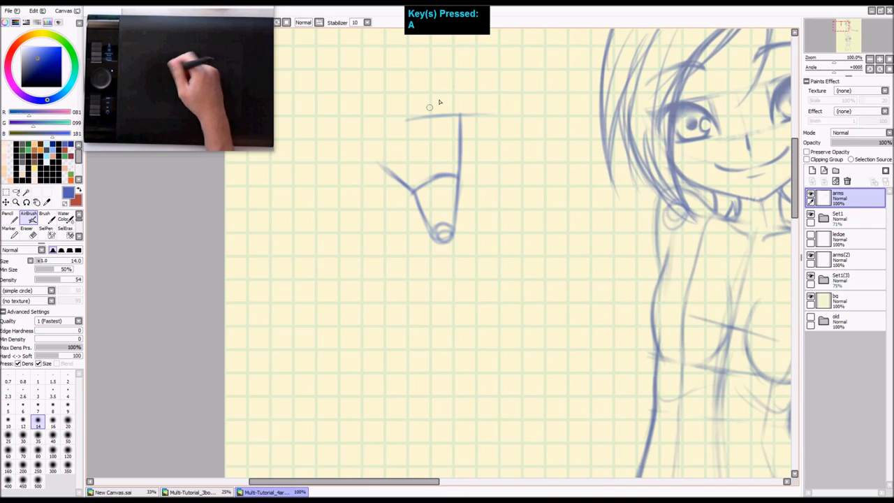
- Close the finger area with an upper edge along the guide line and a slanted edge down to the outer side's end
{"action": "mouse_move", "coordinate": [459, 118]}
{"action": "left_mouse_down"}
{"action": "mouse_move", "coordinate": [428, 110]}
{"action": "mouse_move", "coordinate": [464, 119]}
{"action": "mouse_move", "coordinate": [409, 118]}
{"action": "left_mouse_up"}
{"action": "key", "text": "ctrl+z"}
{"action": "key", "text": "ctrl+z"}
{"action": "key", "text": "ctrl+z"}
{"action": "key", "text": "ctrl+z"}
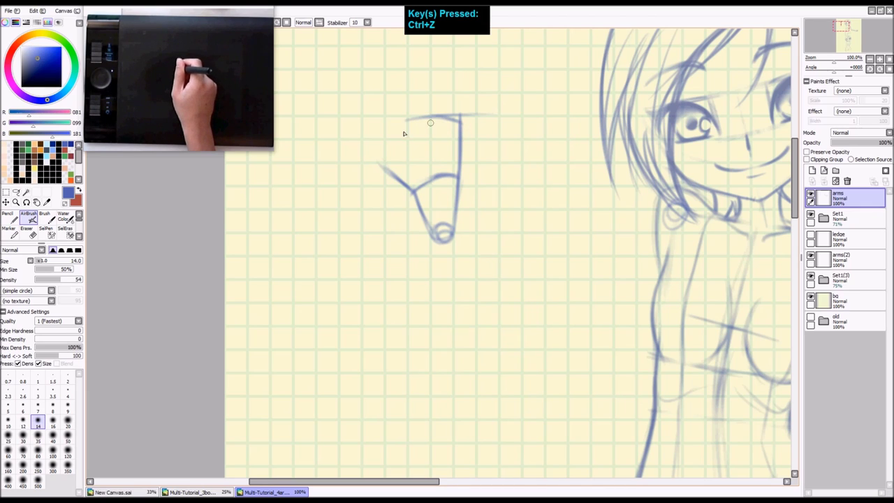
{"action": "key", "text": "ctrl+z"}
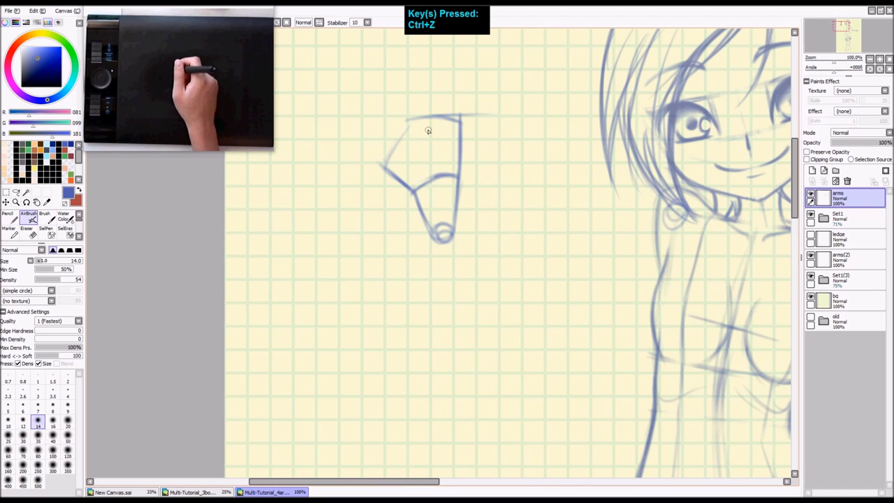
{"action": "left_click_drag", "start_coordinate": [413, 119], "coordinate": [381, 171]}
{"action": "left_click_drag", "start_coordinate": [405, 126], "coordinate": [384, 180]}
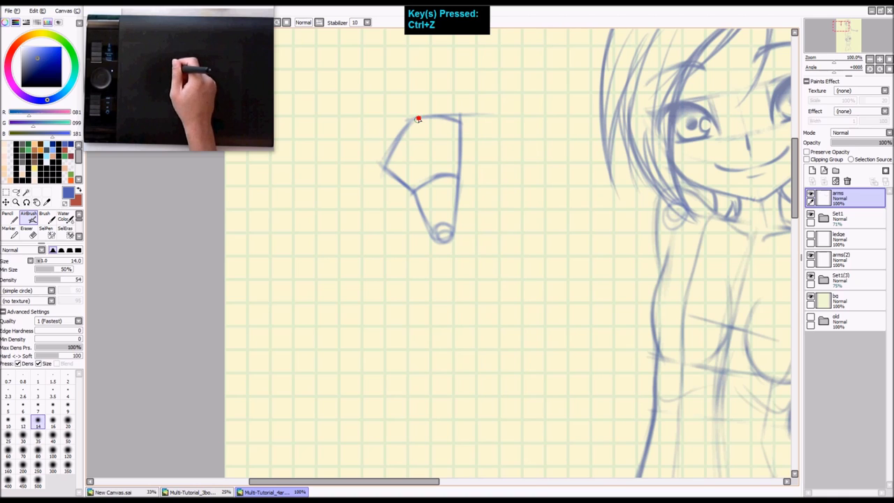
- Draw an angular thumb base from the knuckle arc's inner end down to the wrist circle and lighten the old palm side inside it
{"action": "mouse_move", "coordinate": [469, 211]}
{"action": "left_mouse_down"}
{"action": "mouse_move", "coordinate": [430, 190]}
{"action": "mouse_move", "coordinate": [478, 220]}
{"action": "left_mouse_up"}
{"action": "scroll", "coordinate": [432, 175], "scroll_direction": "up", "scroll_amount": 1}
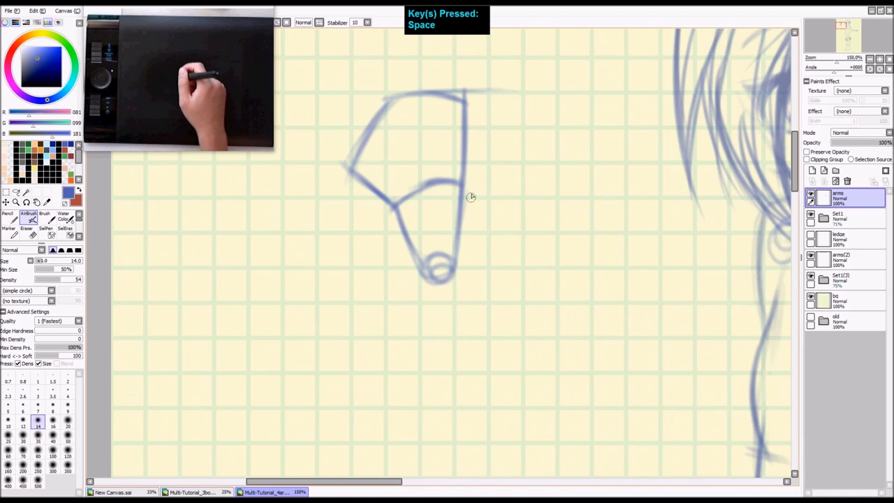
{"action": "mouse_move", "coordinate": [467, 188]}
{"action": "left_mouse_down"}
{"action": "mouse_move", "coordinate": [484, 222]}
{"action": "mouse_move", "coordinate": [472, 249]}
{"action": "mouse_move", "coordinate": [486, 233]}
{"action": "mouse_move", "coordinate": [449, 276]}
{"action": "left_mouse_up"}
{"action": "left_click_drag", "start_coordinate": [488, 225], "coordinate": [445, 282]}
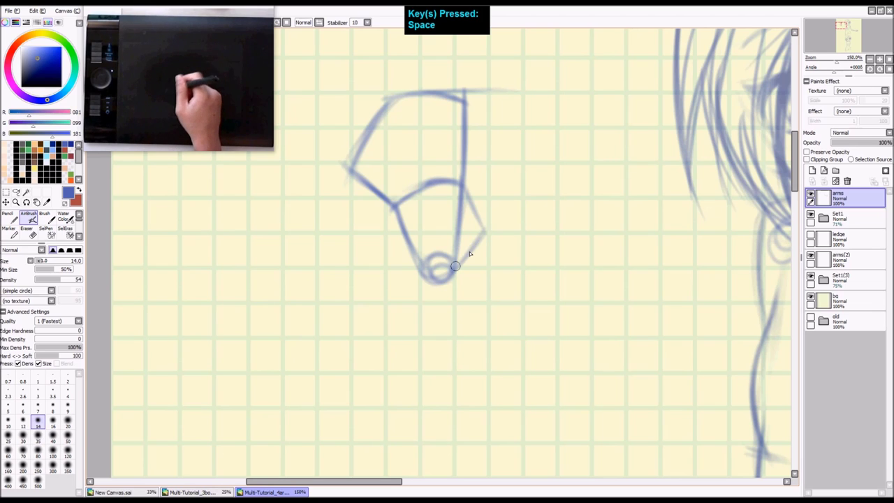
{"action": "left_click_drag", "start_coordinate": [480, 232], "coordinate": [450, 274]}
{"action": "left_click_drag", "start_coordinate": [482, 231], "coordinate": [456, 268]}
{"action": "key", "text": "e"}
{"action": "mouse_move", "coordinate": [454, 204]}
{"action": "left_mouse_down"}
{"action": "mouse_move", "coordinate": [446, 247]}
{"action": "mouse_move", "coordinate": [452, 207]}
{"action": "left_mouse_up"}
- Mark the thumb joint with a small circle on the thumb base and draw a curved length guide from the finger area beyond it
{"action": "key", "text": "a"}
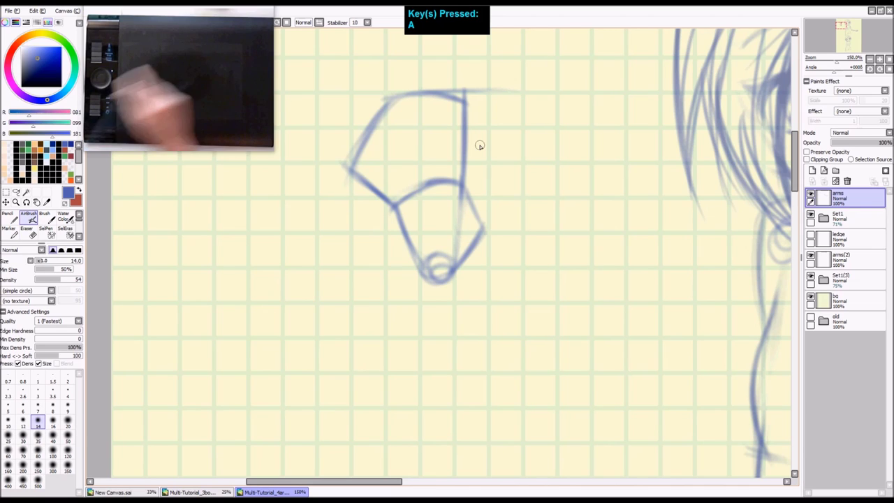
{"action": "mouse_move", "coordinate": [478, 209]}
{"action": "left_mouse_down"}
{"action": "mouse_move", "coordinate": [485, 223]}
{"action": "mouse_move", "coordinate": [496, 207]}
{"action": "left_mouse_up"}
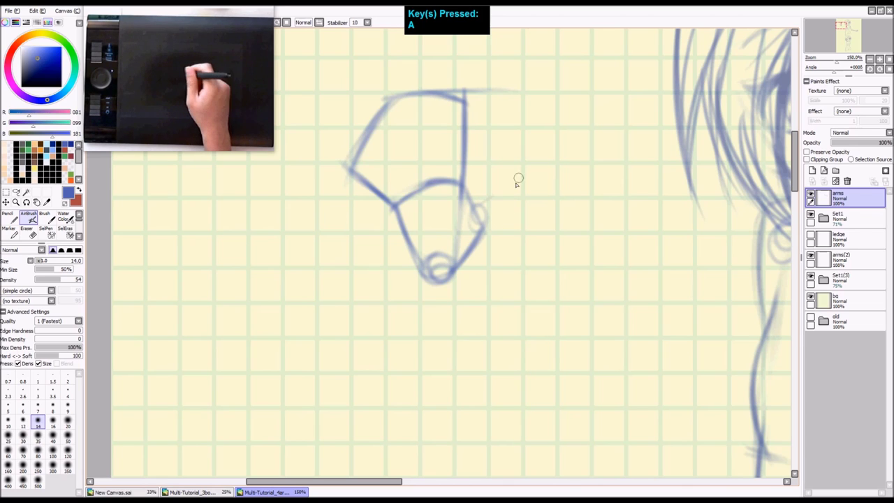
{"action": "left_click_drag", "start_coordinate": [448, 133], "coordinate": [527, 171]}
{"action": "key", "text": "ctrl+z"}
{"action": "key", "text": "ctrl+z"}
{"action": "mouse_move", "coordinate": [422, 128]}
{"action": "left_mouse_down"}
{"action": "mouse_move", "coordinate": [520, 163]}
{"action": "mouse_move", "coordinate": [539, 178]}
{"action": "mouse_move", "coordinate": [540, 202]}
{"action": "left_mouse_up"}
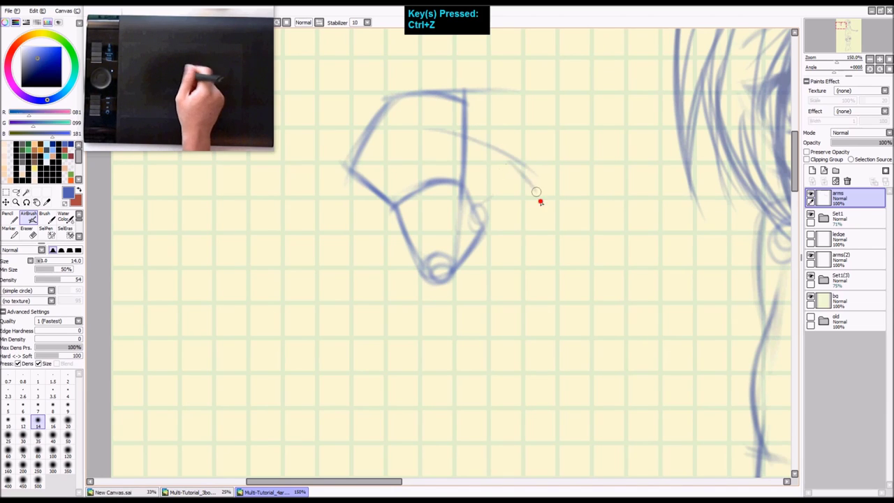
- Outline the thumb from its joint out to the curved guide, with a rounded tip and an inner edge back to the palm
{"action": "left_click_drag", "start_coordinate": [524, 182], "coordinate": [487, 224]}
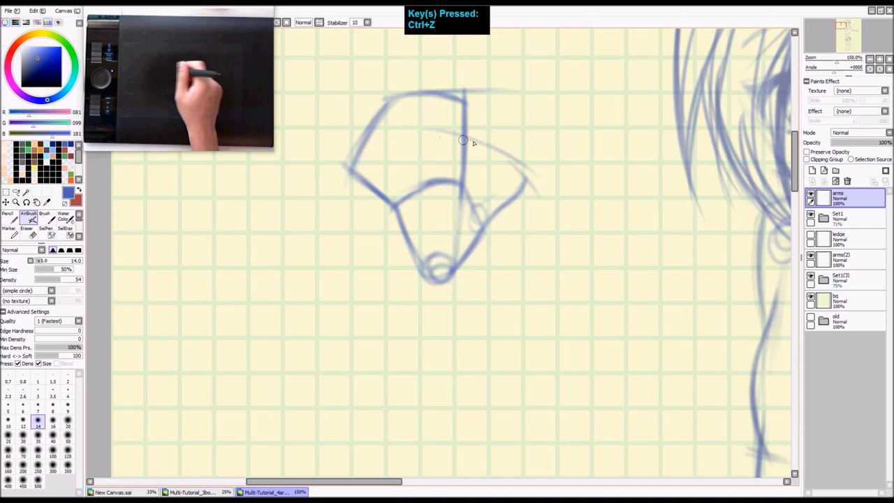
{"action": "left_click_drag", "start_coordinate": [464, 132], "coordinate": [373, 145]}
{"action": "key", "text": "ctrl+z"}
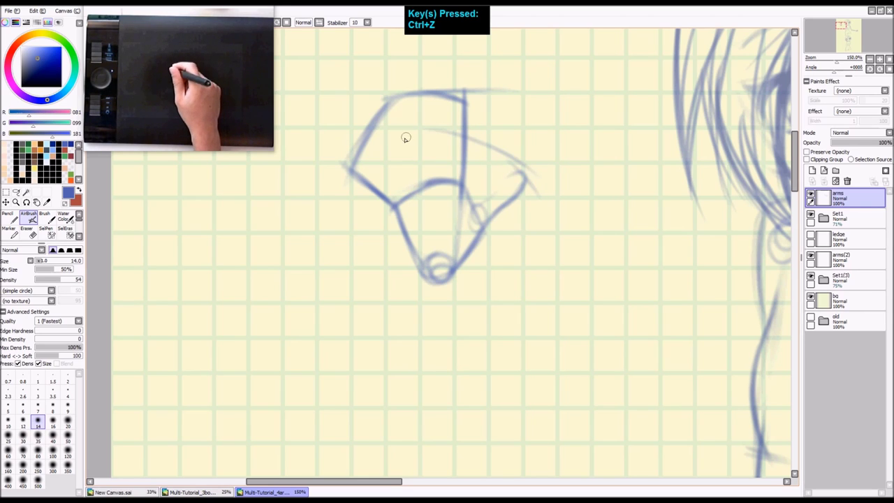
{"action": "mouse_move", "coordinate": [405, 138]}
{"action": "left_mouse_down"}
{"action": "mouse_move", "coordinate": [466, 139]}
{"action": "mouse_move", "coordinate": [529, 185]}
{"action": "left_mouse_up"}
{"action": "key", "text": "ctrl+z"}
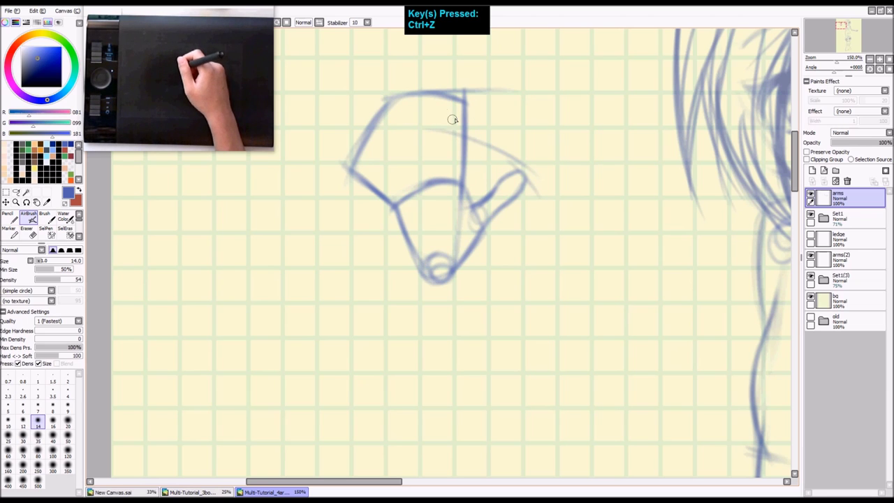
- Draw a straight finger line from the finger area's upper outer corner down to the knuckle arc
{"action": "key", "text": "space"}
{"action": "mouse_move", "coordinate": [487, 145]}
{"action": "left_mouse_down"}
{"action": "mouse_move", "coordinate": [463, 186]}
{"action": "mouse_move", "coordinate": [403, 200]}
{"action": "mouse_move", "coordinate": [493, 189]}
{"action": "left_mouse_up"}
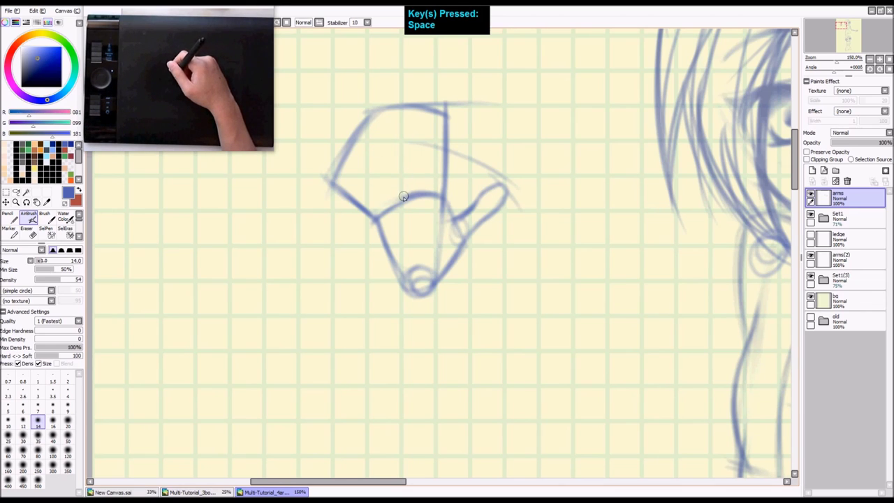
{"action": "key", "text": "2"}
{"action": "left_click_drag", "start_coordinate": [434, 179], "coordinate": [462, 184]}
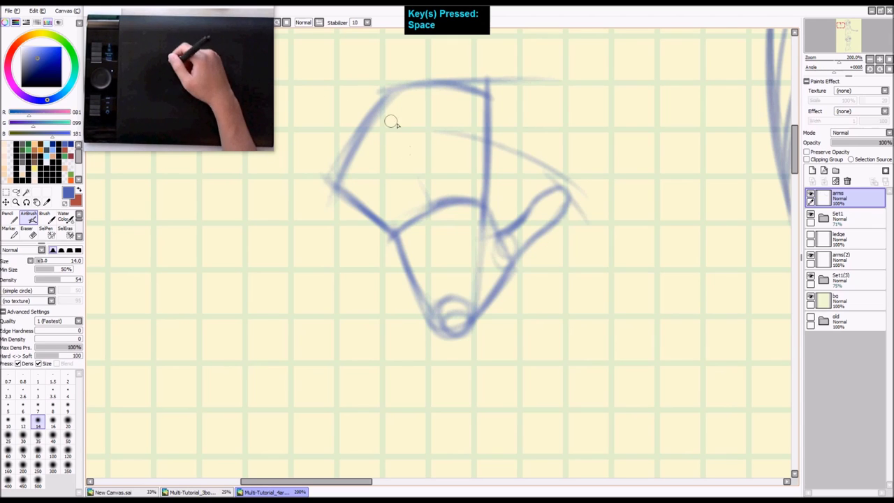
{"action": "left_click_drag", "start_coordinate": [389, 106], "coordinate": [430, 206]}
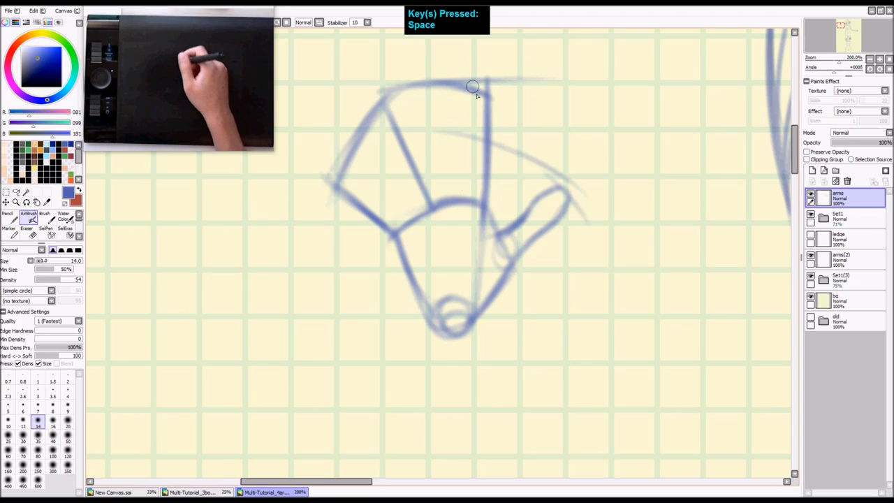
- Draw a second slanted line beside the first, down to the middle of the knuckle arc, to form the middle finger
{"action": "left_click_drag", "start_coordinate": [478, 90], "coordinate": [465, 187]}
{"action": "key", "text": "ctrl+z"}
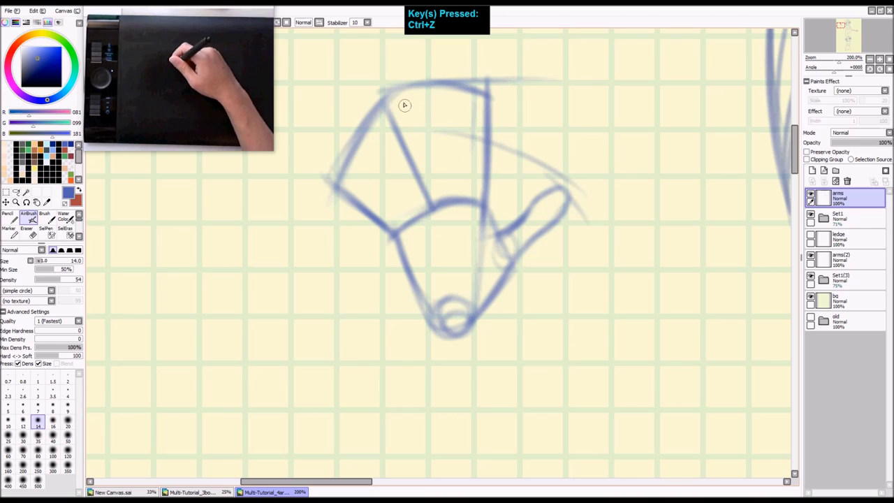
{"action": "left_click_drag", "start_coordinate": [399, 96], "coordinate": [443, 172]}
{"action": "left_click_drag", "start_coordinate": [406, 114], "coordinate": [451, 192]}
{"action": "key", "text": "ctrl+z"}
{"action": "left_click_drag", "start_coordinate": [408, 110], "coordinate": [454, 196]}
{"action": "left_click_drag", "start_coordinate": [426, 144], "coordinate": [456, 202]}
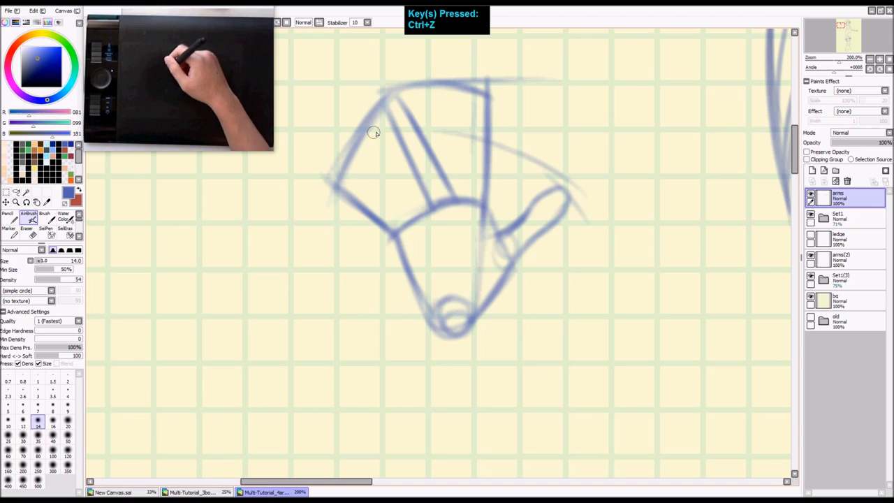
- Draw the ring finger's outer line and the little finger's inner line down to the knuckle arc
{"action": "left_click_drag", "start_coordinate": [375, 119], "coordinate": [409, 220]}
{"action": "left_click_drag", "start_coordinate": [383, 144], "coordinate": [412, 222]}
{"action": "left_click_drag", "start_coordinate": [387, 152], "coordinate": [412, 223]}
{"action": "left_click_drag", "start_coordinate": [386, 151], "coordinate": [410, 217]}
{"action": "left_click_drag", "start_coordinate": [340, 175], "coordinate": [375, 195]}
{"action": "left_click_drag", "start_coordinate": [335, 175], "coordinate": [401, 216]}
{"action": "left_click_drag", "start_coordinate": [363, 186], "coordinate": [413, 225]}
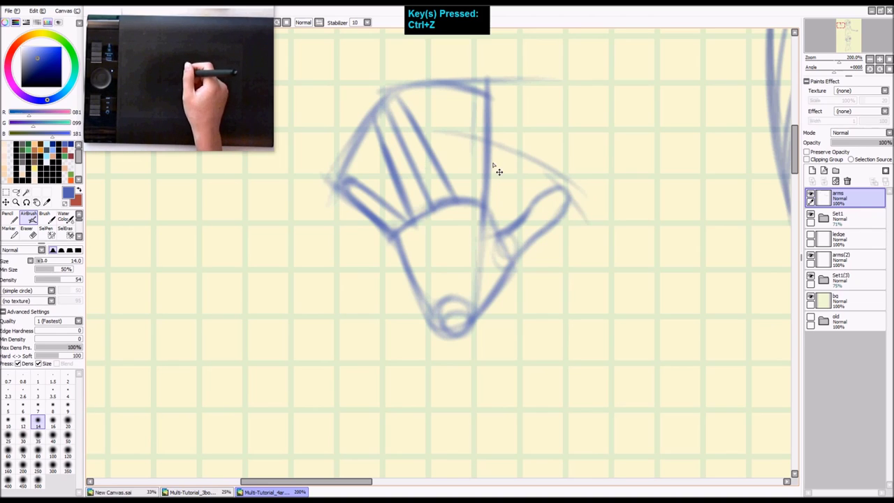
- Draw the index finger's outer line, tapering from near the finger area's upper inner corner down to the knuckle arc
{"action": "left_click_drag", "start_coordinate": [474, 96], "coordinate": [468, 138]}
{"action": "key", "text": "ctrl+z"}
{"action": "left_click_drag", "start_coordinate": [478, 97], "coordinate": [466, 177]}
{"action": "key", "text": "ctrl+z"}
{"action": "left_click_drag", "start_coordinate": [478, 87], "coordinate": [459, 189]}
{"action": "key", "text": "ctrl+z"}
{"action": "key", "text": "ctrl+z"}
{"action": "left_click_drag", "start_coordinate": [473, 115], "coordinate": [459, 196]}
{"action": "key", "text": "ctrl+z"}
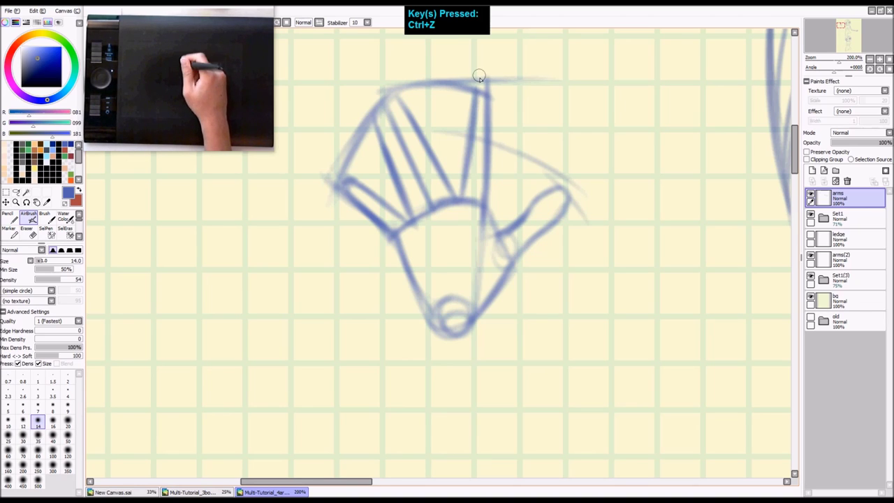
{"action": "left_click_drag", "start_coordinate": [475, 99], "coordinate": [467, 167]}
{"action": "key", "text": "ctrl+z"}
{"action": "left_click_drag", "start_coordinate": [475, 88], "coordinate": [468, 167]}
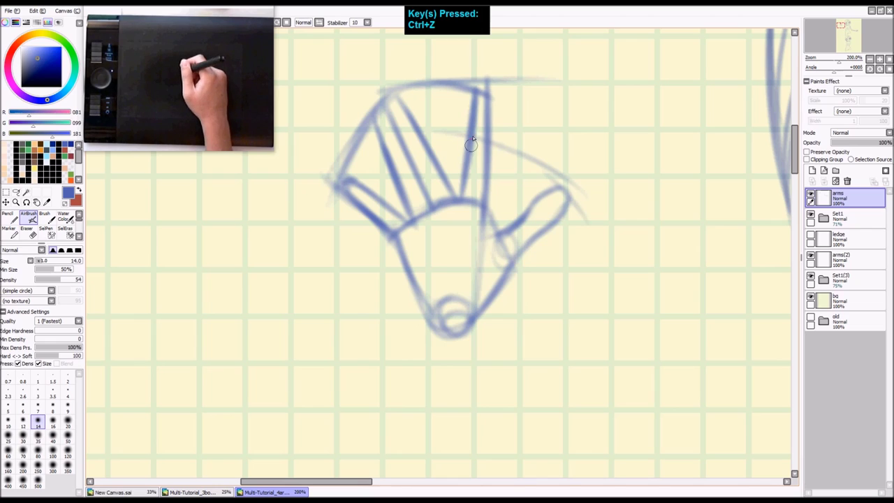
- Erase the finger area's construction edges between the fingers and round off the middle fingertip
{"action": "key", "text": "e"}
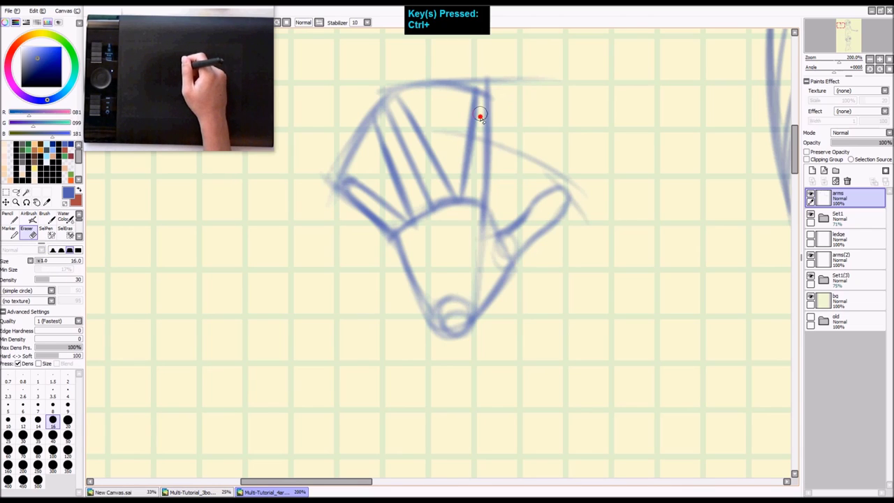
{"action": "key", "text": "a"}
{"action": "key", "text": "e"}
{"action": "mouse_move", "coordinate": [475, 70]}
{"action": "left_mouse_down"}
{"action": "mouse_move", "coordinate": [506, 88]}
{"action": "mouse_move", "coordinate": [473, 74]}
{"action": "mouse_move", "coordinate": [398, 82]}
{"action": "mouse_move", "coordinate": [359, 110]}
{"action": "mouse_move", "coordinate": [354, 151]}
{"action": "mouse_move", "coordinate": [327, 170]}
{"action": "mouse_move", "coordinate": [329, 179]}
{"action": "mouse_move", "coordinate": [347, 164]}
{"action": "mouse_move", "coordinate": [334, 165]}
{"action": "mouse_move", "coordinate": [331, 202]}
{"action": "left_mouse_up"}
{"action": "key", "text": "a"}
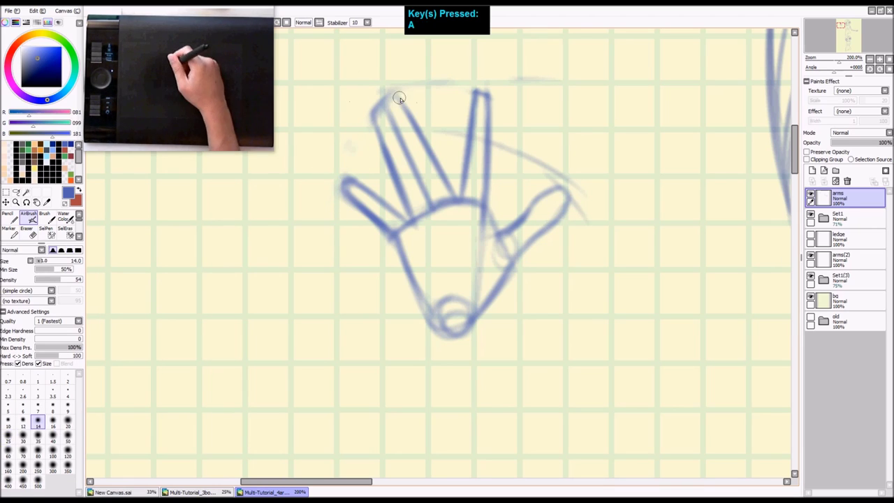
{"action": "key", "text": "ctrl+z"}
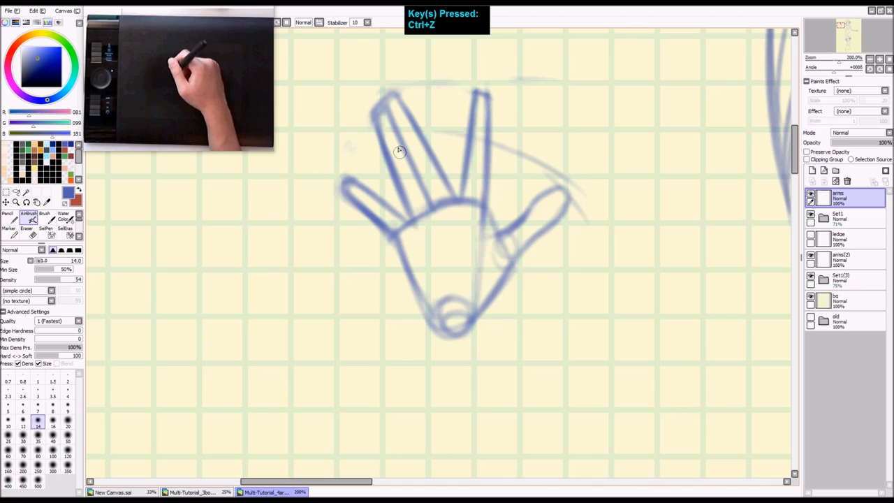
- Erase the curved length guide between the index finger and the thumb
{"action": "key", "text": "e"}
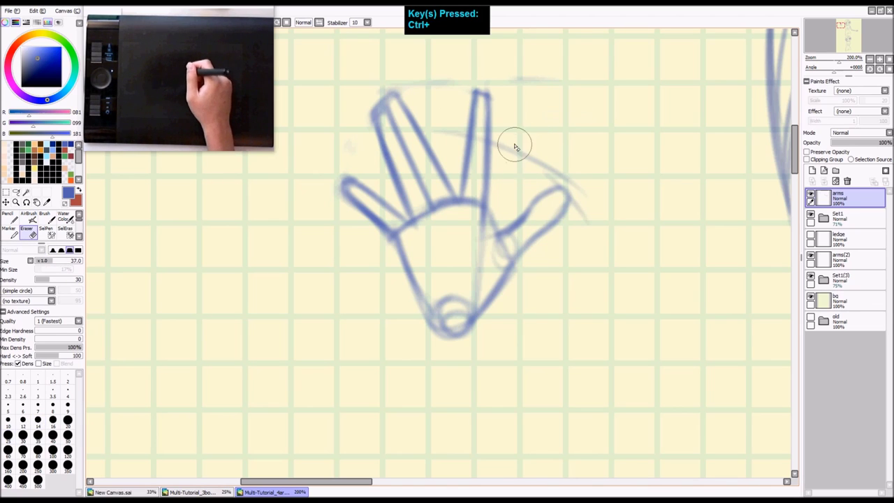
{"action": "mouse_move", "coordinate": [515, 158]}
{"action": "left_mouse_down"}
{"action": "mouse_move", "coordinate": [591, 202]}
{"action": "mouse_move", "coordinate": [559, 201]}
{"action": "mouse_move", "coordinate": [551, 236]}
{"action": "mouse_move", "coordinate": [552, 187]}
{"action": "mouse_move", "coordinate": [536, 197]}
{"action": "mouse_move", "coordinate": [561, 198]}
{"action": "mouse_move", "coordinate": [545, 225]}
{"action": "left_mouse_up"}
{"action": "key", "text": "a"}
- Add light crease lines across the palm above the wrist circle
{"action": "key", "text": "shift+z"}
{"action": "key", "text": "z"}
{"action": "key", "text": "z"}
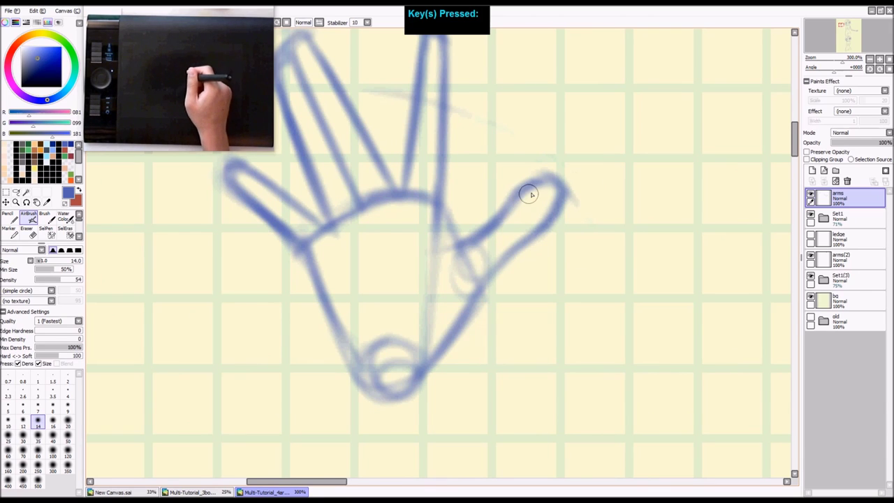
{"action": "key", "text": "shift+z"}
{"action": "key", "text": "space"}
{"action": "left_click_drag", "start_coordinate": [509, 222], "coordinate": [451, 211]}
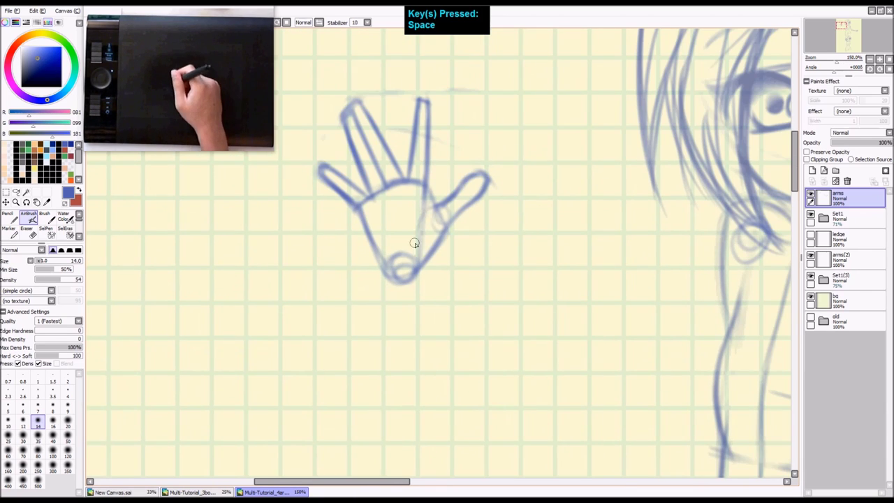
{"action": "mouse_move", "coordinate": [383, 219]}
{"action": "left_mouse_down"}
{"action": "mouse_move", "coordinate": [424, 200]}
{"action": "mouse_move", "coordinate": [387, 218]}
{"action": "mouse_move", "coordinate": [432, 218]}
{"action": "mouse_move", "coordinate": [415, 256]}
{"action": "left_mouse_up"}
{"action": "left_click_drag", "start_coordinate": [423, 218], "coordinate": [416, 250]}
- Lasso the finished hand and transform it, moving it onto the character's face and rotating it so the wrist points outward past the hair
{"action": "key", "text": "shift+z"}
{"action": "key", "text": "space"}
{"action": "mouse_move", "coordinate": [473, 206]}
{"action": "left_mouse_down"}
{"action": "mouse_move", "coordinate": [455, 207]}
{"action": "mouse_move", "coordinate": [454, 164]}
{"action": "left_mouse_up"}
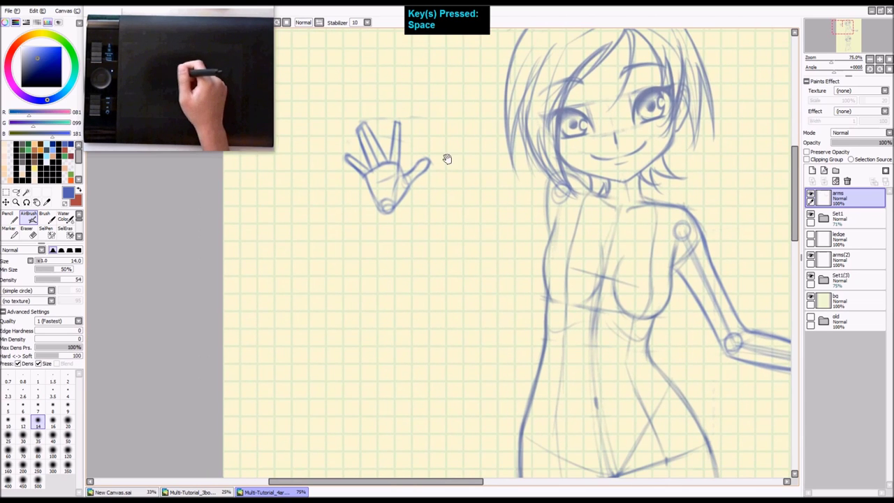
{"action": "key", "text": "l"}
{"action": "mouse_move", "coordinate": [455, 232]}
{"action": "left_mouse_down"}
{"action": "mouse_move", "coordinate": [449, 112]}
{"action": "mouse_move", "coordinate": [310, 103]}
{"action": "mouse_move", "coordinate": [453, 119]}
{"action": "left_mouse_up"}
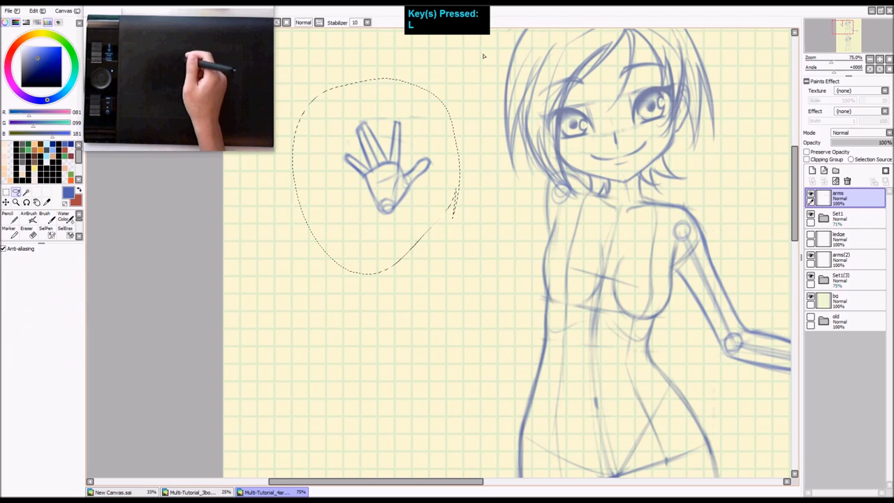
{"action": "key", "text": "ctrl+t"}
{"action": "key", "text": "space"}
{"action": "left_click_drag", "start_coordinate": [482, 204], "coordinate": [439, 218]}
{"action": "left_click_drag", "start_coordinate": [362, 183], "coordinate": [437, 160]}
{"action": "left_click_drag", "start_coordinate": [508, 157], "coordinate": [497, 201]}
{"action": "left_click_drag", "start_coordinate": [427, 173], "coordinate": [471, 191]}
- Nudge and slightly rotate the transformed hand beside the eye, apply the transform, and clear the selection
{"action": "key", "text": "2"}
{"action": "key", "text": "space"}
{"action": "left_click_drag", "start_coordinate": [475, 153], "coordinate": [501, 185]}
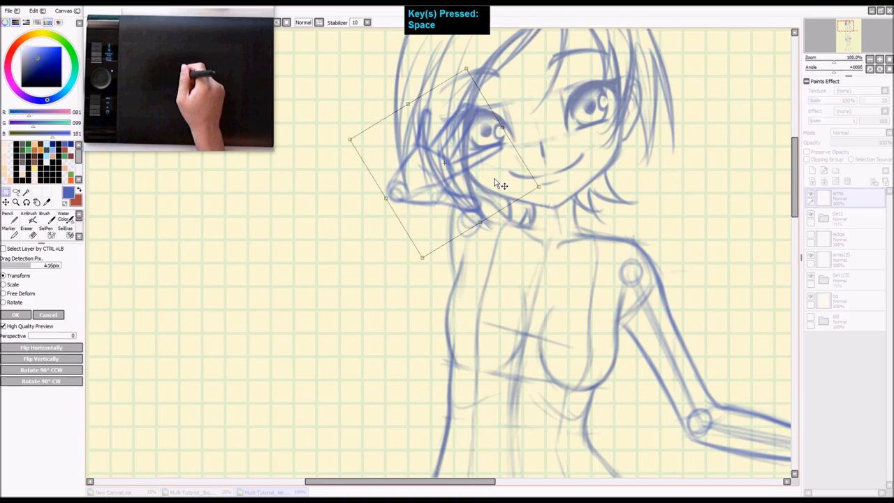
{"action": "left_click_drag", "start_coordinate": [533, 230], "coordinate": [537, 225]}
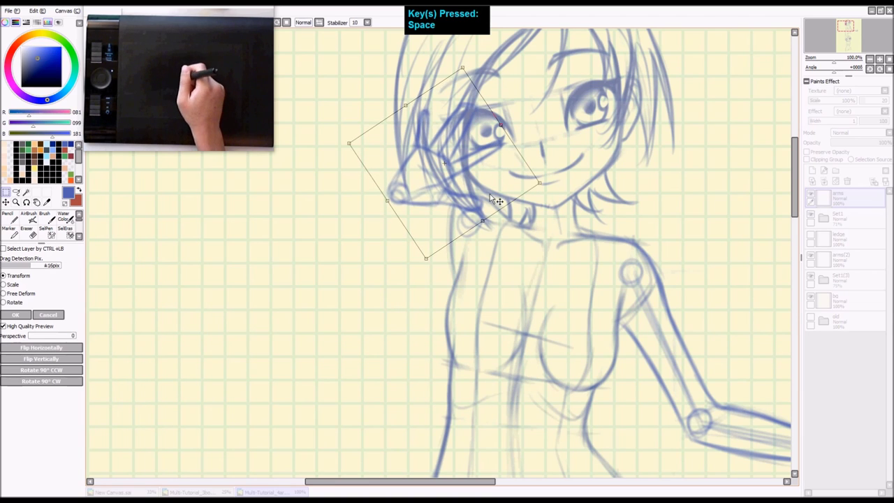
{"action": "left_click_drag", "start_coordinate": [490, 193], "coordinate": [491, 190]}
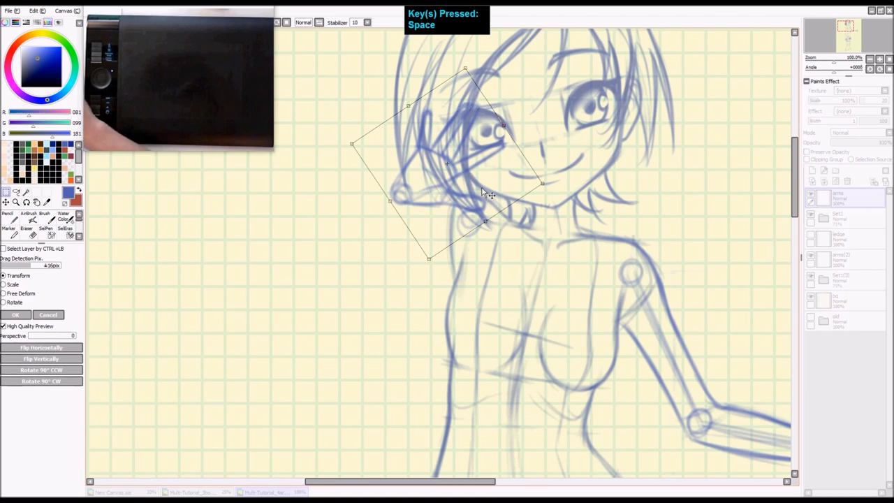
{"action": "key", "text": "Return"}
{"action": "key", "text": "ctrl+d"}
- Airbrush a small elbow circle beside the upper character's torso, below and outside the raised hand's wrist
{"action": "key", "text": "space"}
{"action": "mouse_move", "coordinate": [492, 250]}
{"action": "left_mouse_down"}
{"action": "mouse_move", "coordinate": [459, 246]}
{"action": "mouse_move", "coordinate": [474, 234]}
{"action": "mouse_move", "coordinate": [493, 267]}
{"action": "mouse_move", "coordinate": [477, 205]}
{"action": "mouse_move", "coordinate": [467, 214]}
{"action": "left_mouse_up"}
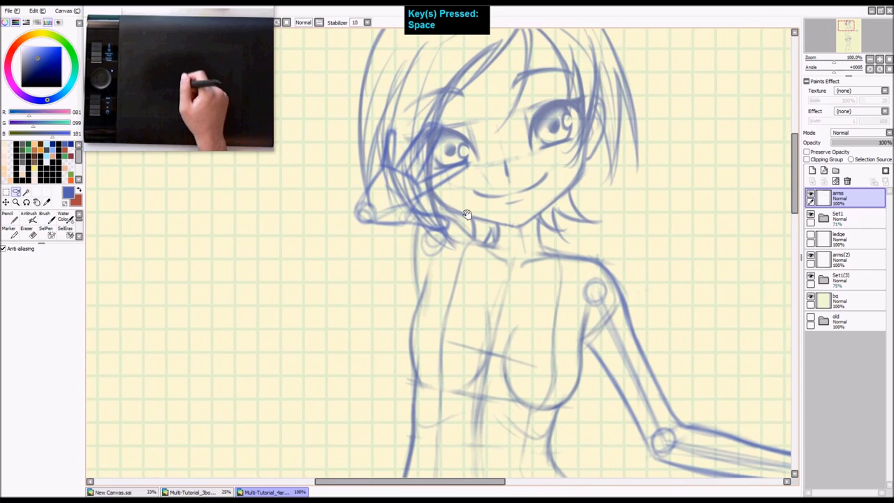
{"action": "key", "text": "a"}
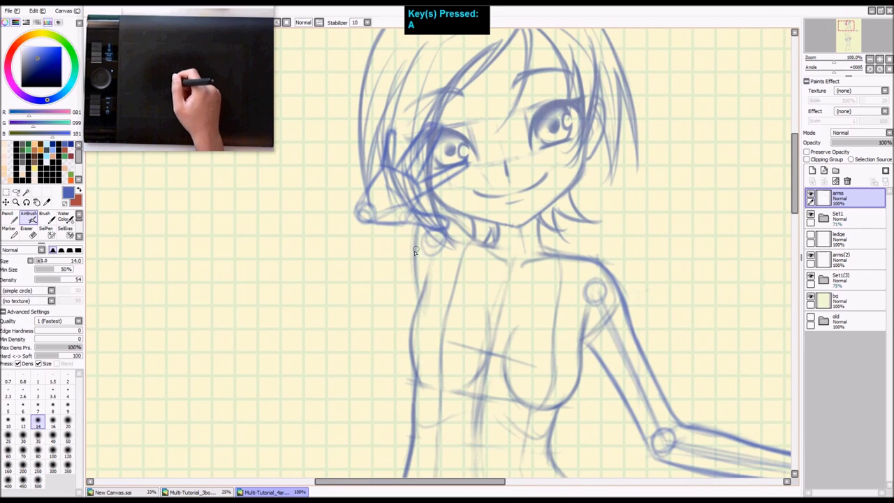
{"action": "key", "text": "space"}
{"action": "left_click_drag", "start_coordinate": [415, 252], "coordinate": [412, 201]}
{"action": "mouse_move", "coordinate": [353, 297]}
{"action": "left_mouse_down"}
{"action": "mouse_move", "coordinate": [361, 315]}
{"action": "mouse_move", "coordinate": [348, 284]}
{"action": "left_mouse_up"}
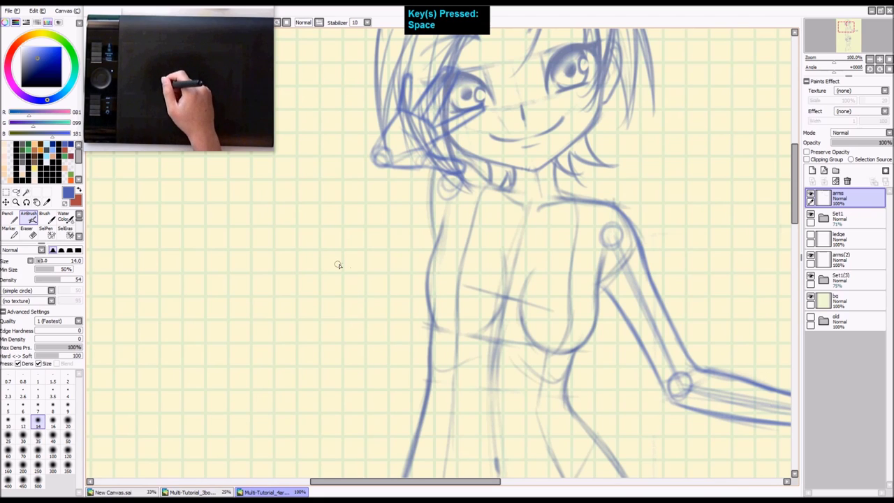
{"action": "left_click_drag", "start_coordinate": [334, 263], "coordinate": [336, 259]}
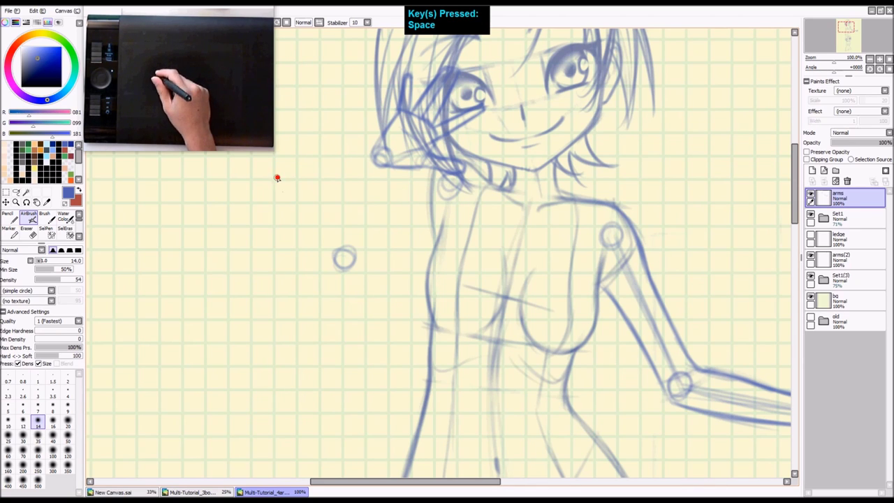
{"action": "mouse_move", "coordinate": [276, 182]}
{"action": "left_mouse_down"}
{"action": "mouse_move", "coordinate": [280, 232]}
{"action": "mouse_move", "coordinate": [405, 304]}
{"action": "left_mouse_up"}
{"action": "key", "text": "ctrl+z"}
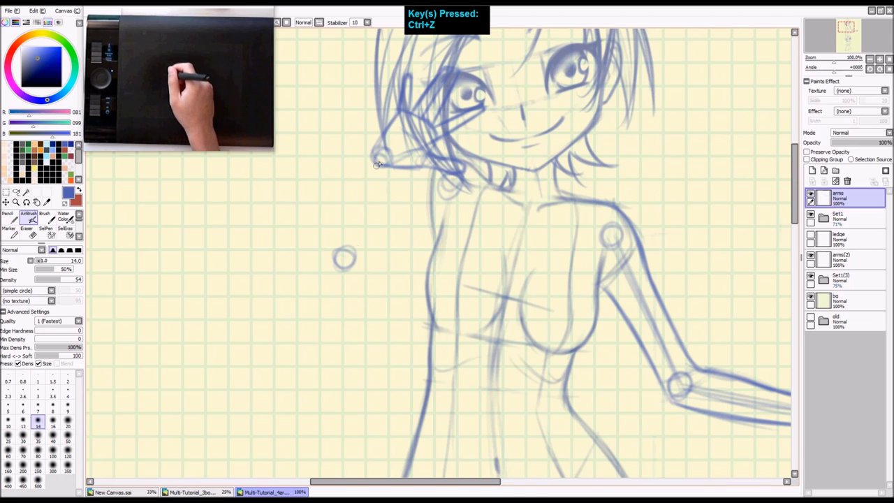
- Sketch the raised arm's bone guides and contours, running from the wrist circle around the elbow circle to the shoulder
{"action": "mouse_move", "coordinate": [376, 168]}
{"action": "left_mouse_down"}
{"action": "mouse_move", "coordinate": [345, 248]}
{"action": "mouse_move", "coordinate": [455, 172]}
{"action": "mouse_move", "coordinate": [353, 256]}
{"action": "mouse_move", "coordinate": [464, 174]}
{"action": "mouse_move", "coordinate": [395, 230]}
{"action": "mouse_move", "coordinate": [395, 169]}
{"action": "mouse_move", "coordinate": [362, 288]}
{"action": "mouse_move", "coordinate": [399, 175]}
{"action": "mouse_move", "coordinate": [352, 183]}
{"action": "left_mouse_up"}
{"action": "key", "text": "space"}
{"action": "left_click_drag", "start_coordinate": [381, 137], "coordinate": [344, 201]}
{"action": "left_click_drag", "start_coordinate": [379, 138], "coordinate": [338, 208]}
{"action": "left_click_drag", "start_coordinate": [380, 137], "coordinate": [336, 209]}
{"action": "key", "text": "ctrl+z"}
{"action": "key", "text": "ctrl+z"}
{"action": "left_click_drag", "start_coordinate": [379, 136], "coordinate": [346, 194]}
{"action": "mouse_move", "coordinate": [370, 151]}
{"action": "left_mouse_down"}
{"action": "mouse_move", "coordinate": [340, 204]}
{"action": "mouse_move", "coordinate": [334, 245]}
{"action": "left_mouse_up"}
{"action": "left_click_drag", "start_coordinate": [345, 200], "coordinate": [338, 250]}
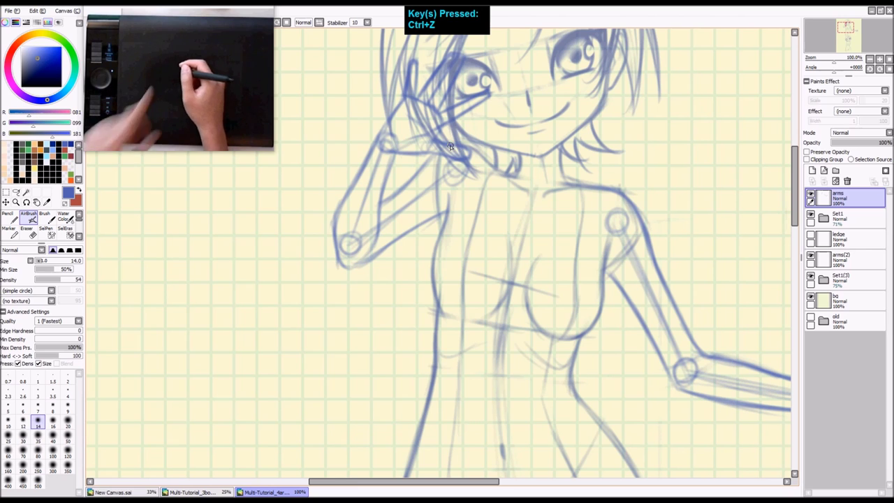
- Strengthen the outer contour where the raised hand's edge flows past the wrist into the forearm
{"action": "scroll", "coordinate": [524, 148], "scroll_direction": "down", "scroll_amount": 1}
{"action": "key", "text": "space"}
{"action": "left_click_drag", "start_coordinate": [534, 192], "coordinate": [442, 240]}
{"action": "scroll", "coordinate": [431, 211], "scroll_direction": "up", "scroll_amount": 1}
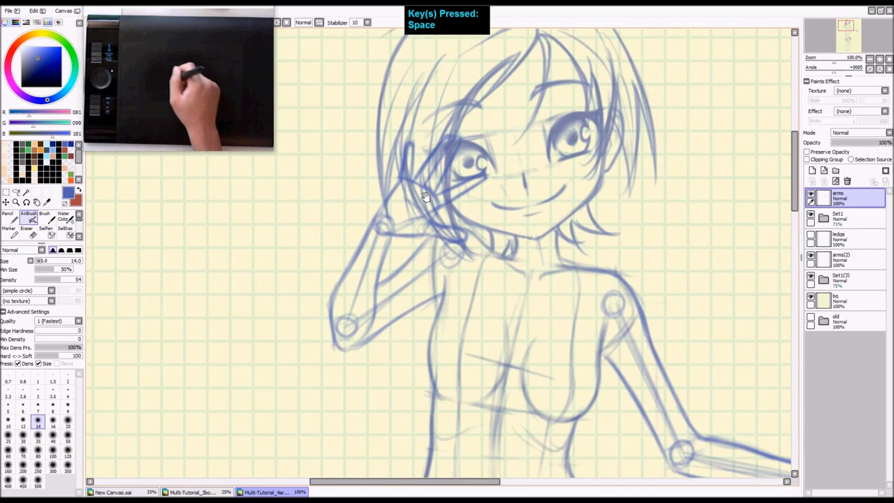
{"action": "key", "text": "z"}
{"action": "mouse_move", "coordinate": [402, 187]}
{"action": "left_mouse_down"}
{"action": "mouse_move", "coordinate": [394, 218]}
{"action": "mouse_move", "coordinate": [364, 248]}
{"action": "left_mouse_up"}
{"action": "left_click_drag", "start_coordinate": [391, 208], "coordinate": [343, 288]}
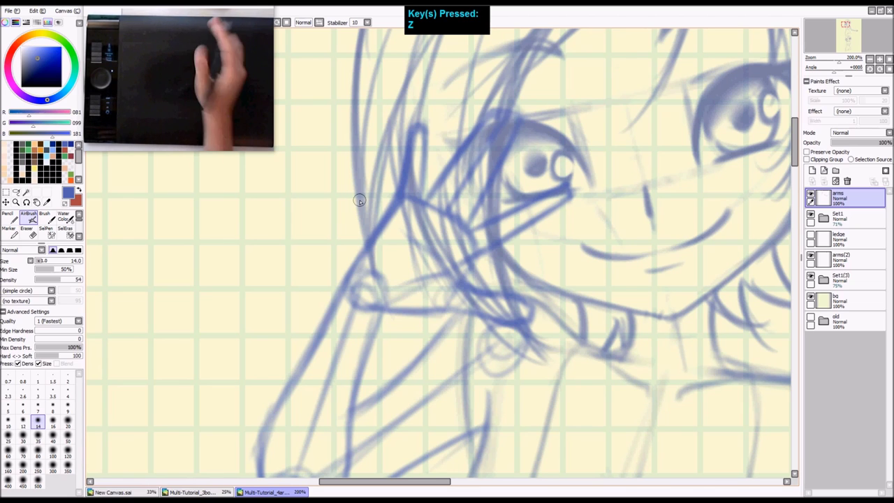
- Compare the lower character's armless torso with the upper character's completed arms
{"action": "key", "text": "shift+z"}
{"action": "left_click_drag", "start_coordinate": [531, 243], "coordinate": [513, 149]}
{"action": "key", "text": "shift+z"}
{"action": "key", "text": "shift+z"}
{"action": "key", "text": "shift+z"}
{"action": "left_click_drag", "start_coordinate": [547, 251], "coordinate": [461, 106]}
{"action": "key", "text": "z"}
{"action": "key", "text": "z"}
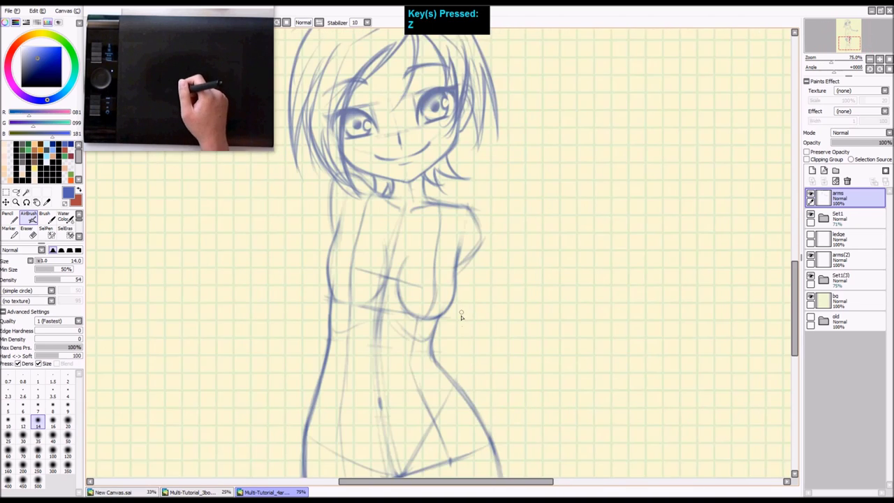
{"action": "left_click_drag", "start_coordinate": [462, 313], "coordinate": [485, 237]}
{"action": "left_click", "coordinate": [826, 260]}
{"action": "left_click", "coordinate": [827, 260]}
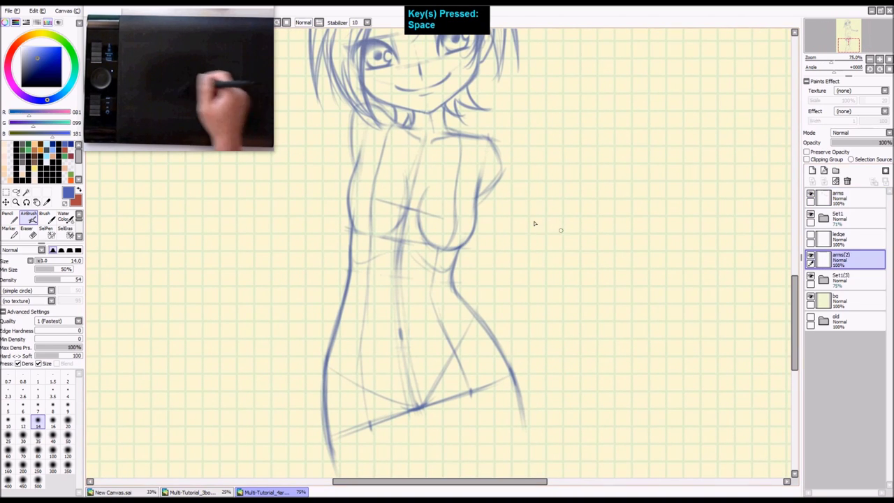
{"action": "key", "text": "ctrl+shift+z"}
{"action": "key", "text": "z"}
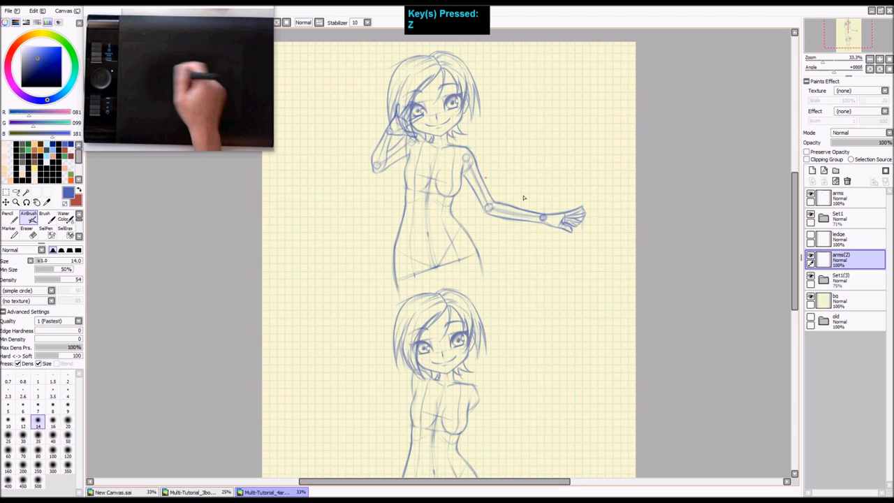
{"action": "scroll", "coordinate": [559, 239], "scroll_direction": "up", "scroll_amount": 1}
{"action": "key", "text": "space"}
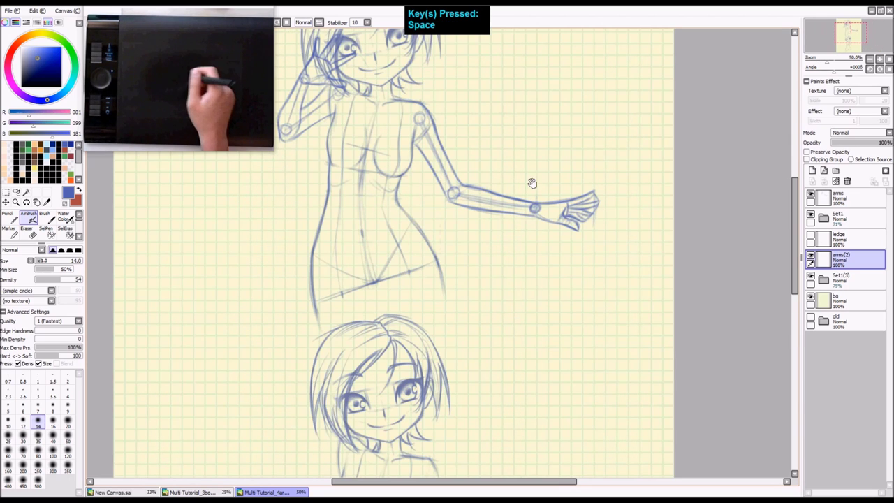
{"action": "left_click_drag", "start_coordinate": [571, 164], "coordinate": [566, 200]}
- On the arms layer, select the outstretched hand and scale it down slightly
{"action": "left_click", "coordinate": [826, 200]}
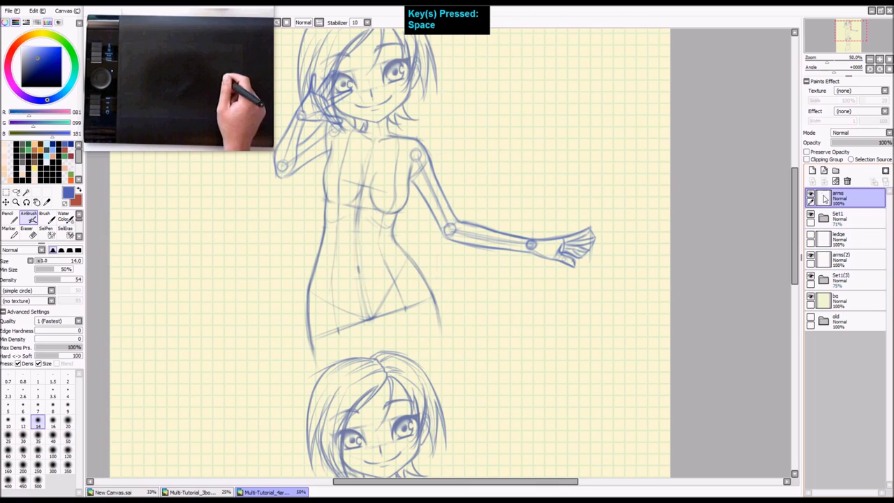
{"action": "key", "text": "l"}
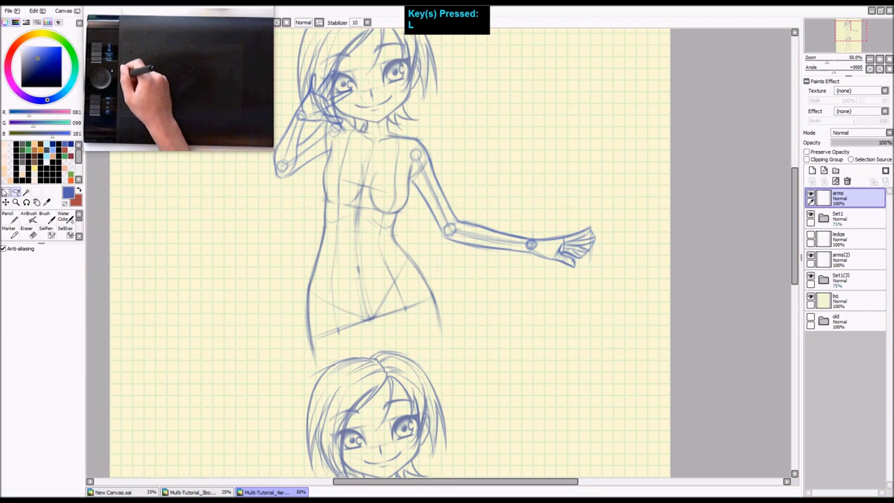
{"action": "mouse_move", "coordinate": [621, 208]}
{"action": "left_mouse_down"}
{"action": "mouse_move", "coordinate": [543, 277]}
{"action": "mouse_move", "coordinate": [531, 273]}
{"action": "mouse_move", "coordinate": [532, 238]}
{"action": "left_mouse_up"}
{"action": "key", "text": "ctrl+t"}
{"action": "left_click_drag", "start_coordinate": [599, 244], "coordinate": [594, 245]}
{"action": "key", "text": "Return"}
- Select the outstretched forearm with its hand and scale it slightly smaller toward the elbow
{"action": "left_click_drag", "start_coordinate": [614, 200], "coordinate": [457, 278]}
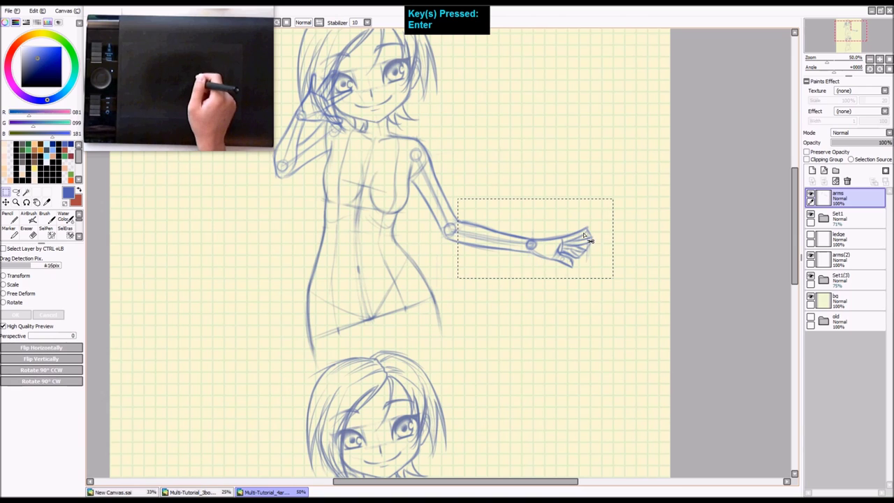
{"action": "key", "text": "ctrl+t"}
{"action": "left_click_drag", "start_coordinate": [595, 237], "coordinate": [587, 236]}
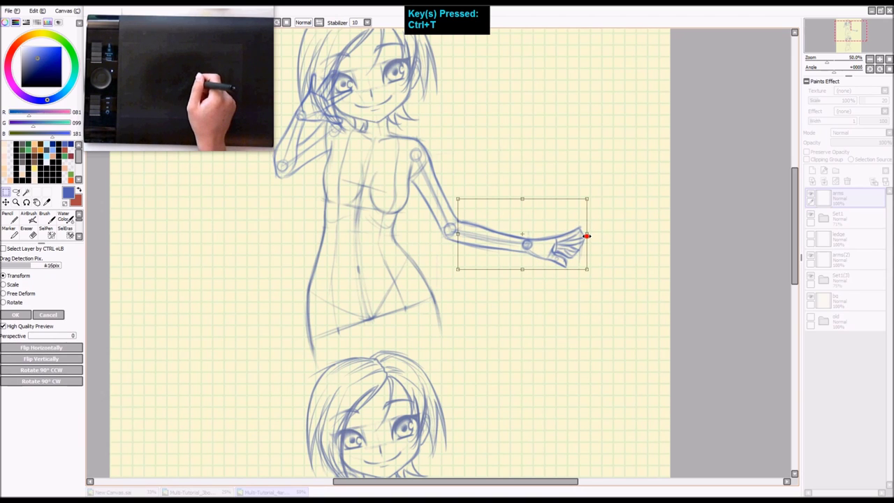
{"action": "key", "text": "Return"}
{"action": "left_click", "coordinate": [589, 247]}
- Make arms(2) the active layer for drawing the lower character's arms
{"action": "key", "text": "ctrl+shift+z"}
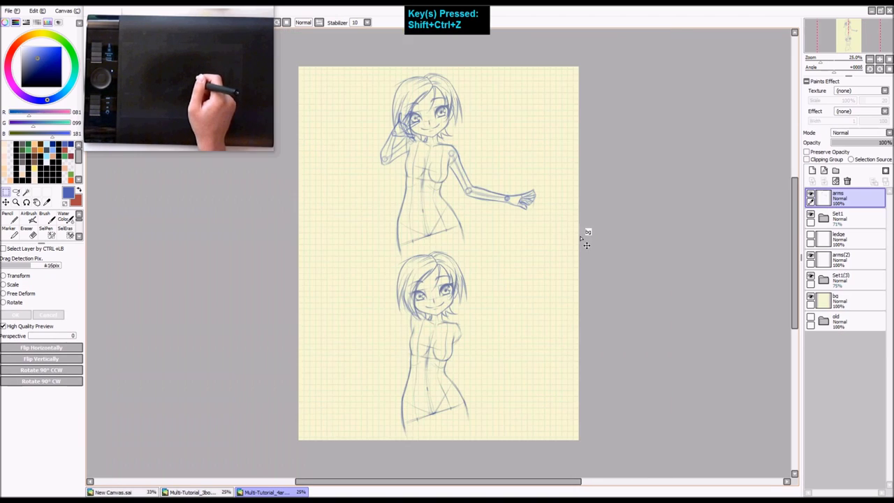
{"action": "scroll", "coordinate": [446, 346], "scroll_direction": "up", "scroll_amount": 1}
{"action": "key", "text": "space"}
{"action": "mouse_move", "coordinate": [448, 373]}
{"action": "left_mouse_down"}
{"action": "mouse_move", "coordinate": [454, 225]}
{"action": "mouse_move", "coordinate": [483, 236]}
{"action": "mouse_move", "coordinate": [431, 370]}
{"action": "left_mouse_up"}
{"action": "left_click", "coordinate": [825, 260]}
- Examine the upper character's arm poses and the lower character's shoulders, waist and hips for planning the next arms
{"action": "key", "text": "z"}
{"action": "key", "text": "space"}
{"action": "left_click_drag", "start_coordinate": [479, 168], "coordinate": [466, 324]}
{"action": "left_click_drag", "start_coordinate": [449, 194], "coordinate": [455, 241]}
{"action": "key", "text": "z"}
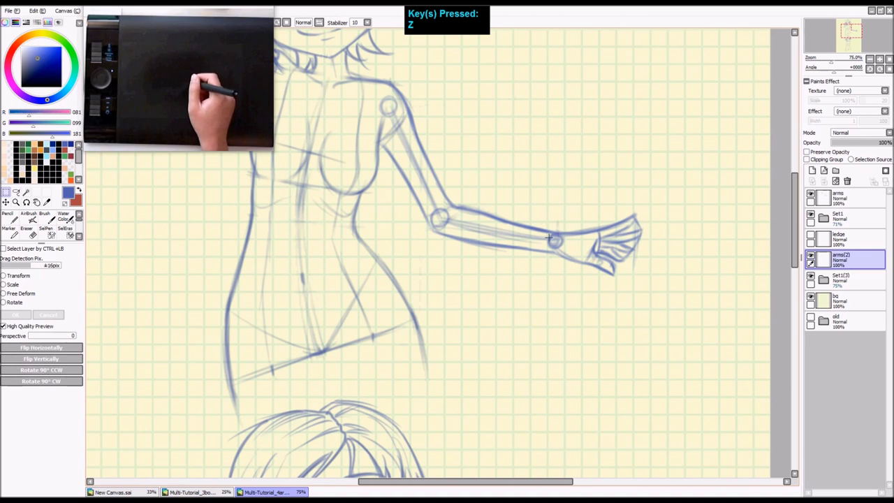
{"action": "key", "text": "space"}
{"action": "left_click_drag", "start_coordinate": [533, 295], "coordinate": [607, 397]}
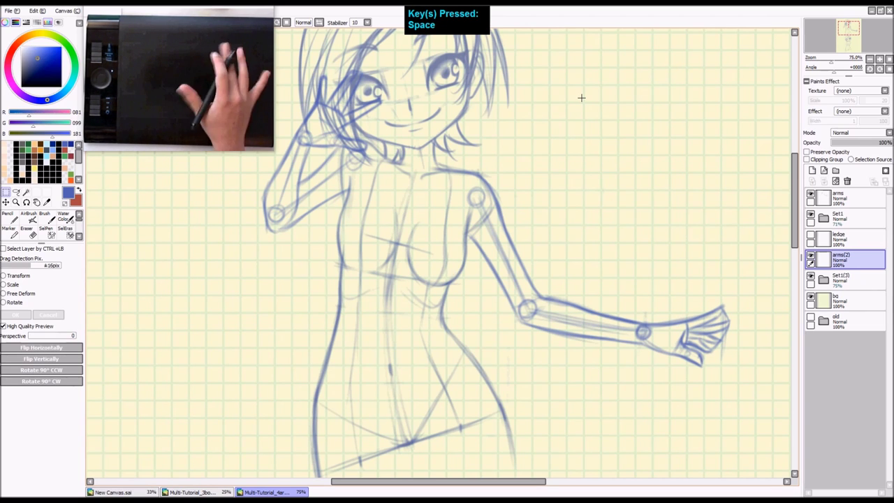
{"action": "mouse_move", "coordinate": [577, 312]}
{"action": "left_mouse_down"}
{"action": "mouse_move", "coordinate": [589, 293]}
{"action": "mouse_move", "coordinate": [580, 253]}
{"action": "left_mouse_up"}
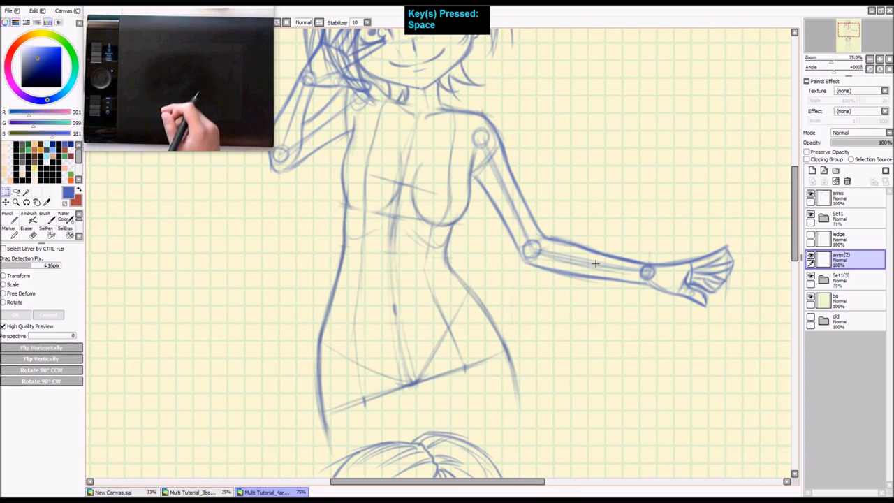
{"action": "left_click_drag", "start_coordinate": [493, 281], "coordinate": [457, 125]}
{"action": "left_click_drag", "start_coordinate": [457, 251], "coordinate": [459, 135]}
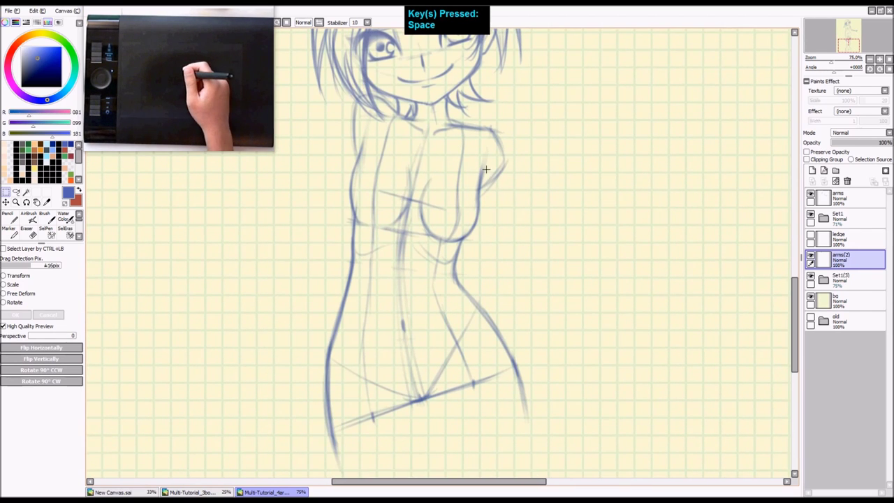
{"action": "key", "text": "shift+z"}
{"action": "key", "text": "shift+z"}
{"action": "left_click_drag", "start_coordinate": [499, 178], "coordinate": [421, 231]}
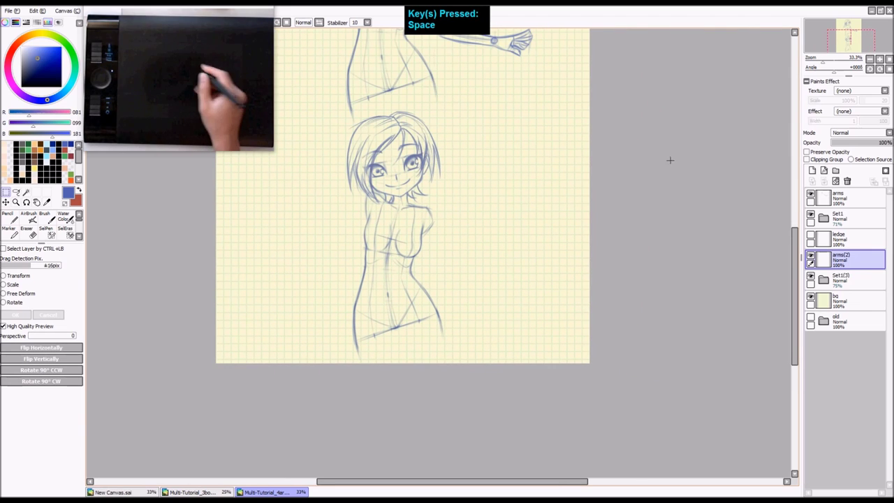
{"action": "key", "text": "z"}
{"action": "left_click_drag", "start_coordinate": [437, 297], "coordinate": [490, 266]}
{"action": "key", "text": "z"}
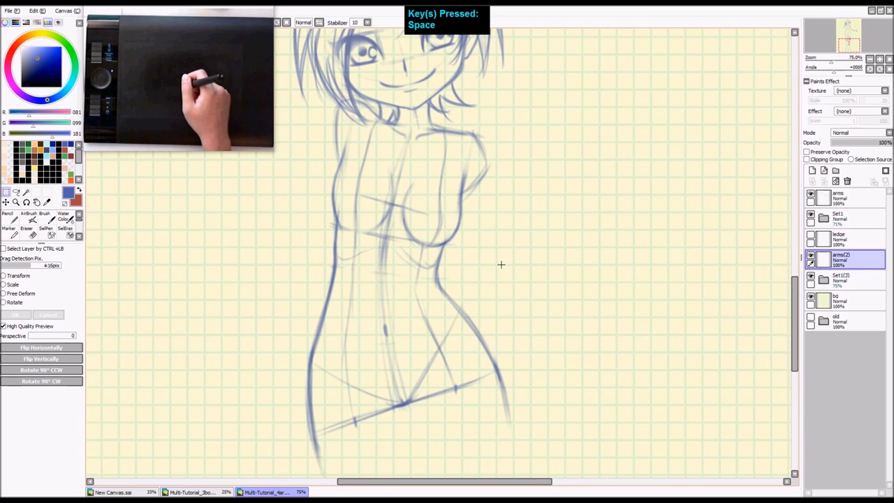
- Airbrush a small wrist circle overlapping the lower character's hip contour just below the waist
{"action": "key", "text": "a"}
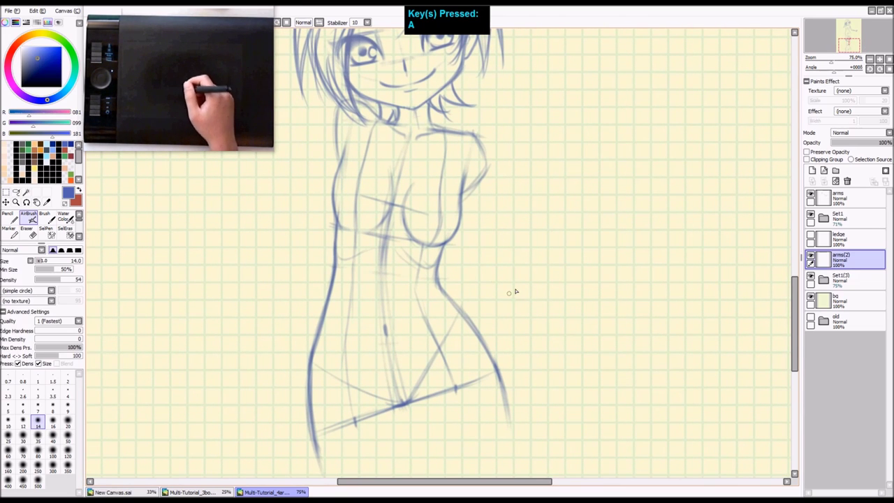
{"action": "left_click_drag", "start_coordinate": [571, 298], "coordinate": [579, 300]}
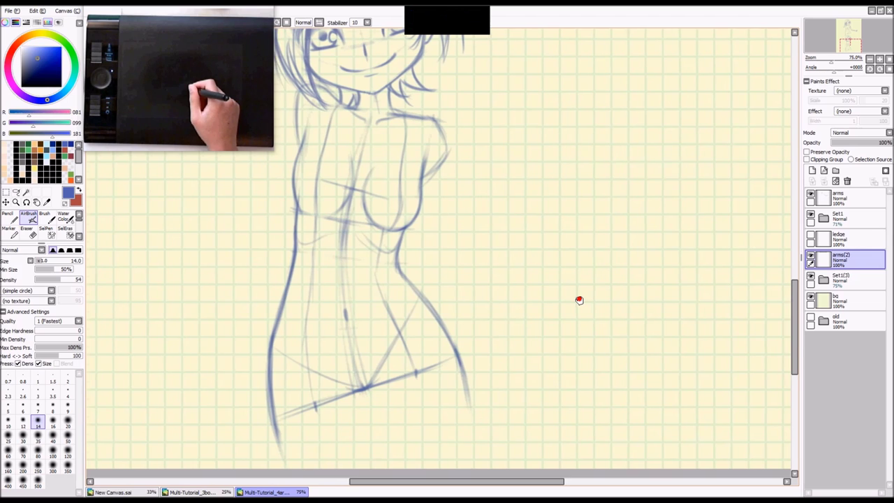
{"action": "left_click_drag", "start_coordinate": [551, 274], "coordinate": [570, 322]}
{"action": "left_click_drag", "start_coordinate": [471, 153], "coordinate": [502, 437]}
{"action": "left_click_drag", "start_coordinate": [490, 202], "coordinate": [508, 432]}
{"action": "left_click_drag", "start_coordinate": [494, 271], "coordinate": [516, 165]}
{"action": "left_click_drag", "start_coordinate": [510, 396], "coordinate": [505, 143]}
{"action": "left_click_drag", "start_coordinate": [509, 273], "coordinate": [443, 209]}
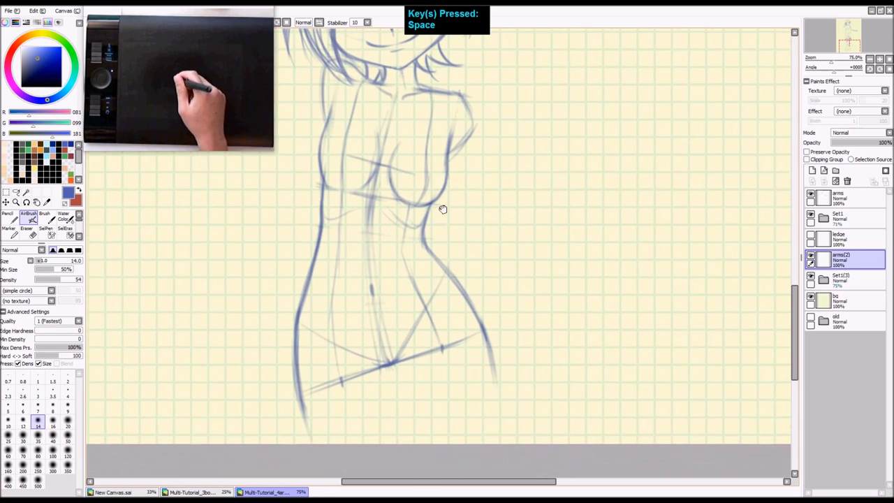
{"action": "left_click_drag", "start_coordinate": [480, 281], "coordinate": [460, 199]}
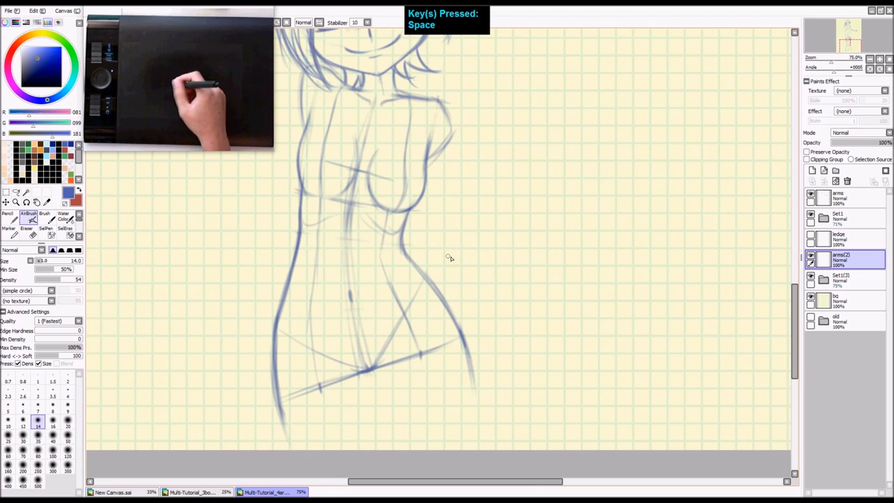
{"action": "mouse_move", "coordinate": [452, 283]}
{"action": "left_mouse_down"}
{"action": "mouse_move", "coordinate": [451, 274]}
{"action": "mouse_move", "coordinate": [445, 287]}
{"action": "mouse_move", "coordinate": [430, 285]}
{"action": "mouse_move", "coordinate": [445, 281]}
{"action": "mouse_move", "coordinate": [433, 266]}
{"action": "mouse_move", "coordinate": [460, 274]}
{"action": "mouse_move", "coordinate": [492, 266]}
{"action": "left_mouse_up"}
{"action": "key", "text": "ctrl+z"}
{"action": "key", "text": "ctrl+z"}
{"action": "key", "text": "space"}
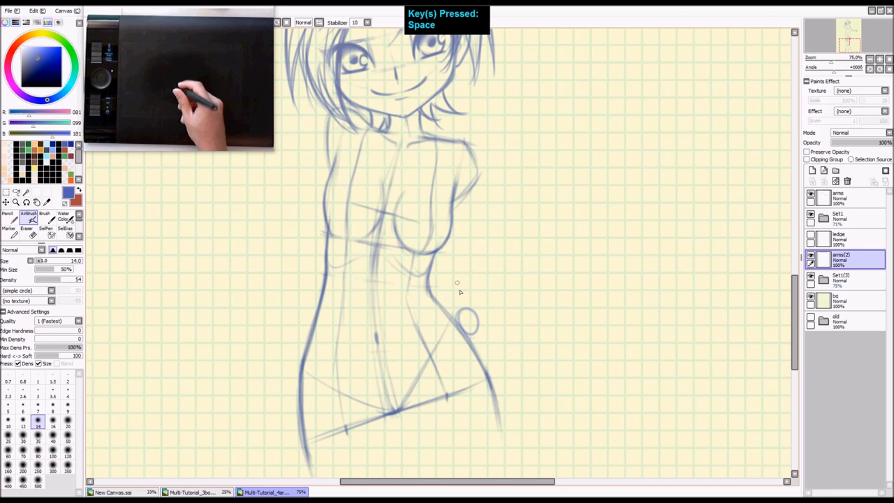
- Sketch the back of the hand from the wrist circle onto the hip, closing it with an angled knuckle line
{"action": "key", "text": "z"}
{"action": "key", "text": "space"}
{"action": "left_click_drag", "start_coordinate": [471, 316], "coordinate": [524, 240]}
{"action": "key", "text": "shift+z"}
{"action": "key", "text": "space"}
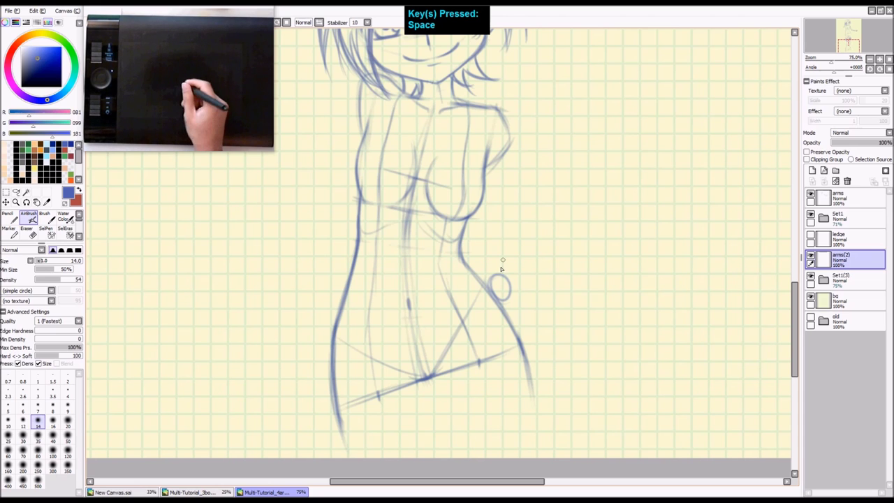
{"action": "key", "text": "z"}
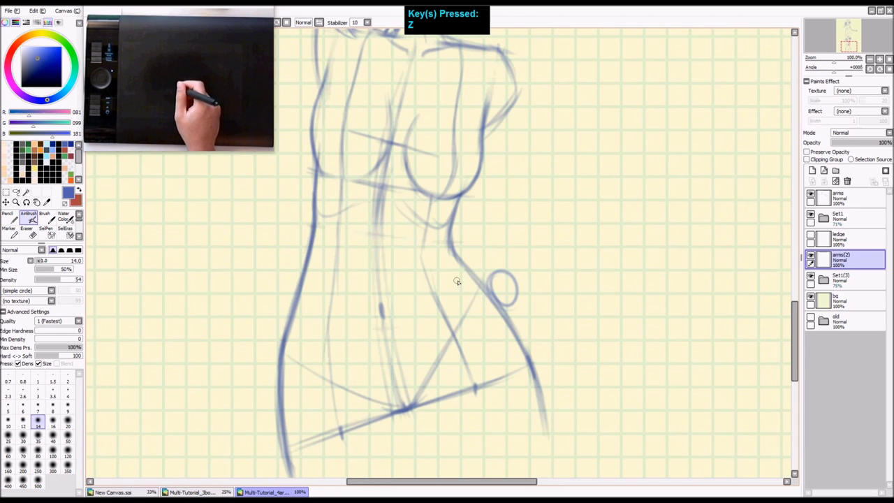
{"action": "mouse_move", "coordinate": [457, 280]}
{"action": "left_mouse_down"}
{"action": "mouse_move", "coordinate": [513, 268]}
{"action": "mouse_move", "coordinate": [519, 286]}
{"action": "mouse_move", "coordinate": [496, 302]}
{"action": "left_mouse_up"}
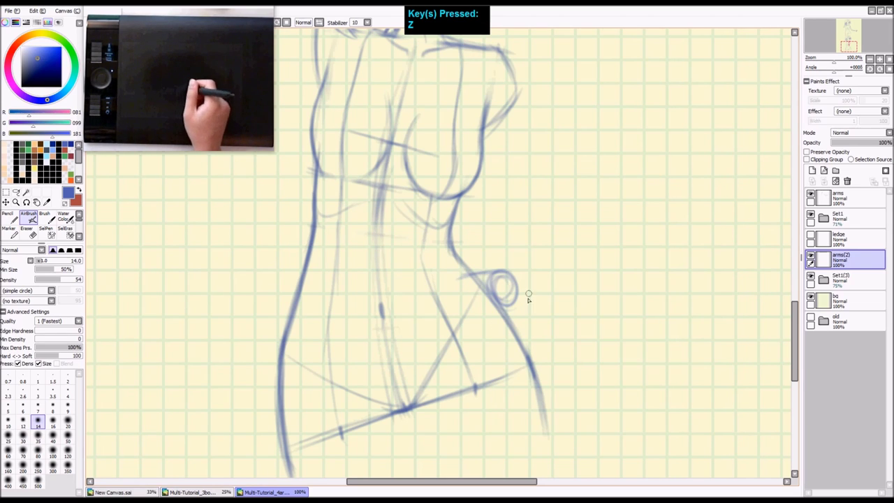
{"action": "key", "text": "ctrl+z"}
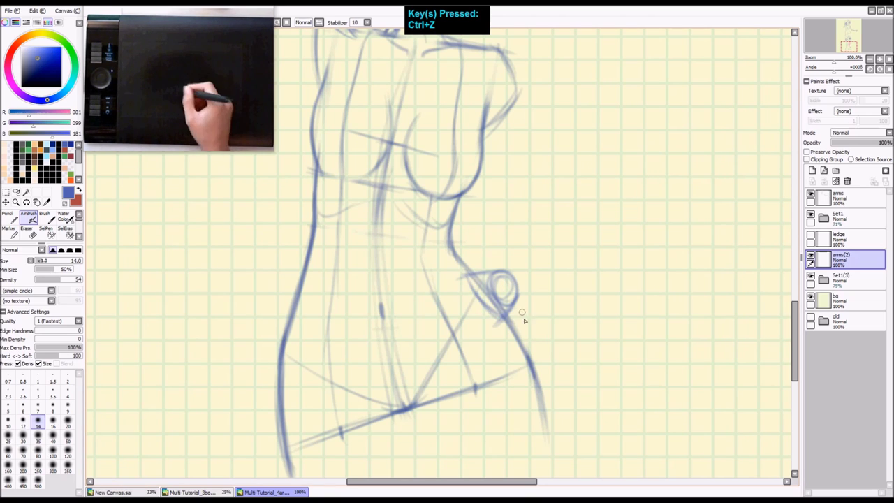
- Sketch the fingers curving from the knuckle line across the front of the hip, with dividing lines between them
{"action": "key", "text": "space"}
{"action": "left_click_drag", "start_coordinate": [522, 313], "coordinate": [565, 294]}
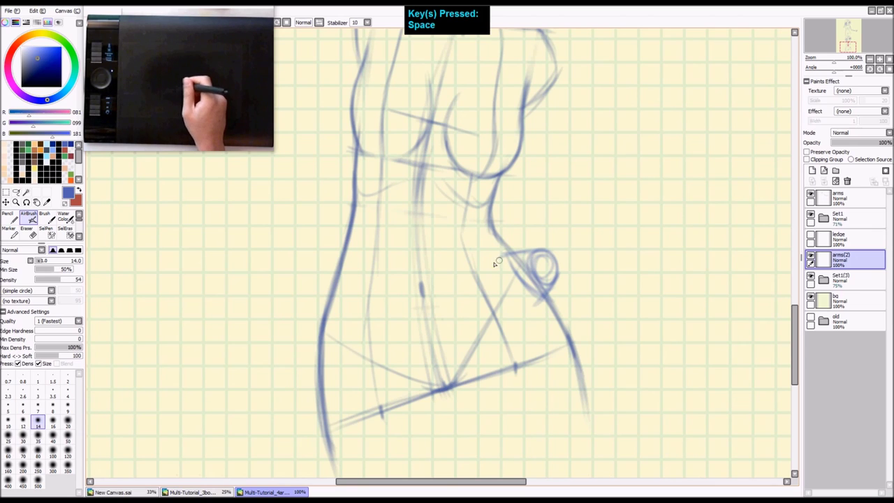
{"action": "left_click_drag", "start_coordinate": [487, 270], "coordinate": [471, 280]}
{"action": "key", "text": "ctrl+z"}
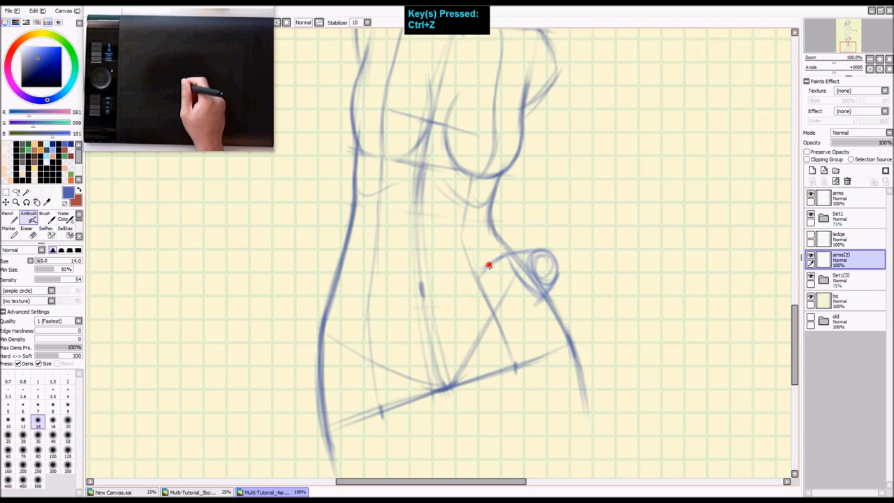
{"action": "left_click_drag", "start_coordinate": [492, 264], "coordinate": [473, 283]}
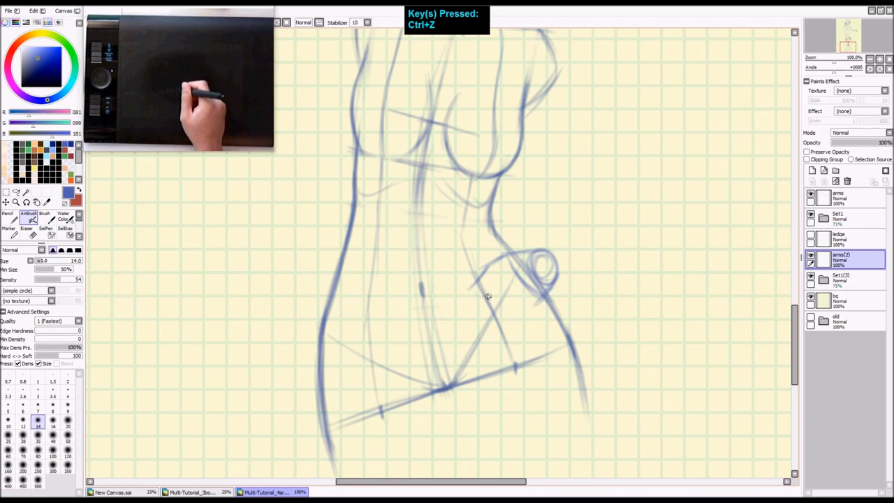
{"action": "mouse_move", "coordinate": [479, 303]}
{"action": "left_mouse_down"}
{"action": "mouse_move", "coordinate": [539, 305]}
{"action": "mouse_move", "coordinate": [501, 315]}
{"action": "mouse_move", "coordinate": [480, 305]}
{"action": "left_mouse_up"}
{"action": "key", "text": "ctrl+z"}
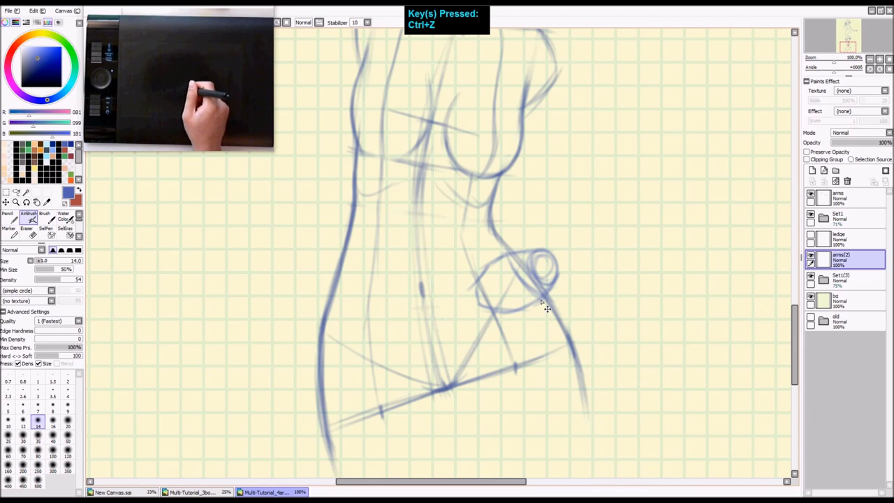
{"action": "mouse_move", "coordinate": [543, 294]}
{"action": "left_mouse_down"}
{"action": "mouse_move", "coordinate": [518, 313]}
{"action": "mouse_move", "coordinate": [502, 308]}
{"action": "left_mouse_up"}
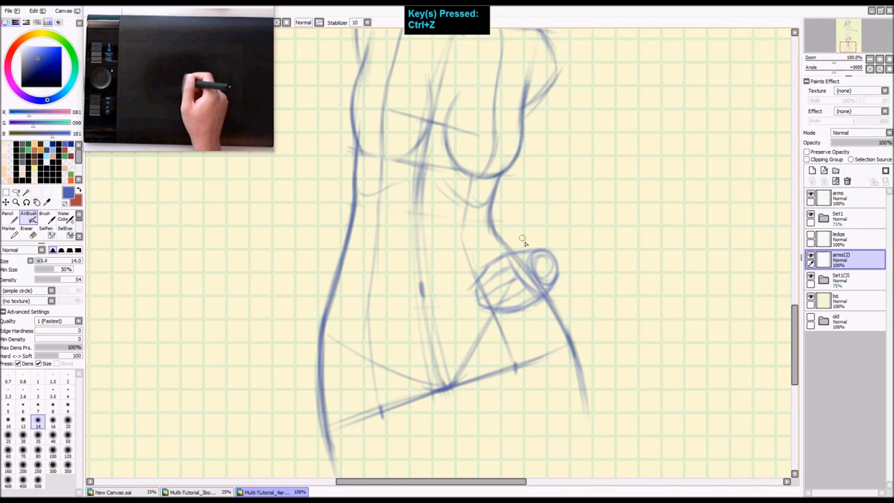
- Examine the hand's shape and placement on the hip up close and against the whole lower figure
{"action": "key", "text": "ctrl+z"}
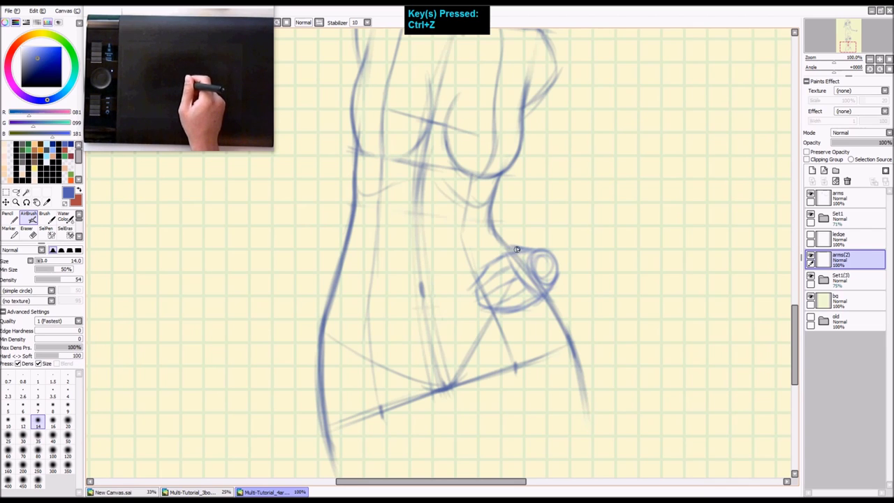
{"action": "key", "text": "z"}
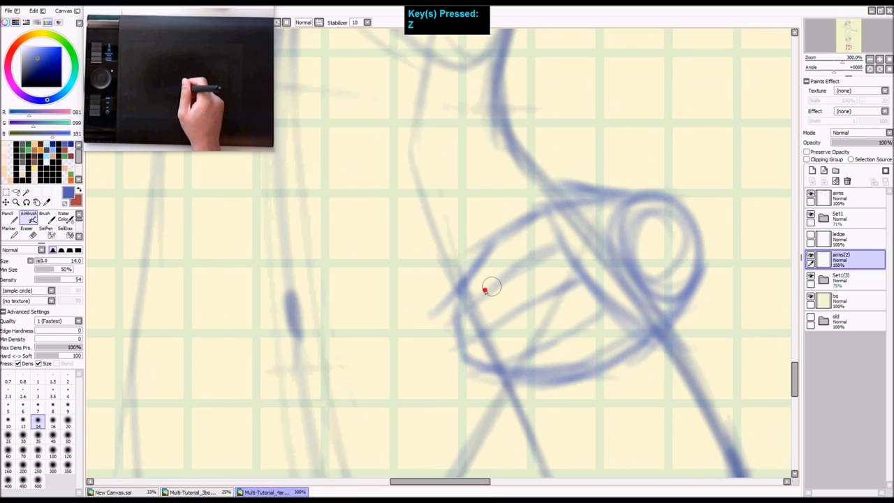
{"action": "key", "text": "shift+z"}
{"action": "key", "text": "shift+z"}
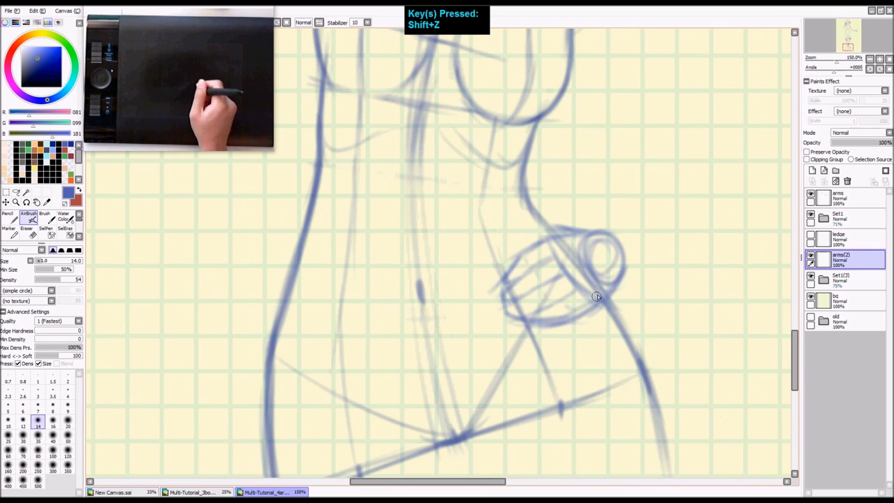
{"action": "key", "text": "shift+z"}
{"action": "key", "text": "space"}
{"action": "left_click_drag", "start_coordinate": [596, 287], "coordinate": [538, 303]}
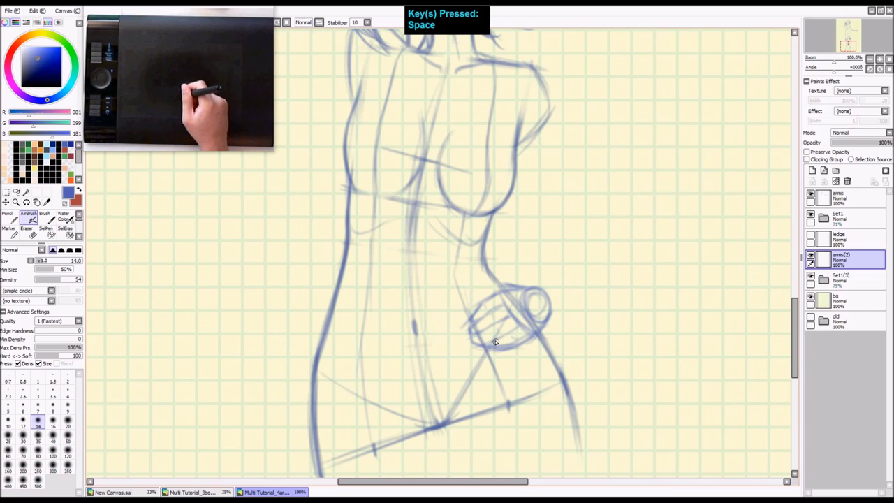
{"action": "key", "text": "ctrl+z"}
{"action": "key", "text": "space"}
{"action": "left_click_drag", "start_coordinate": [542, 325], "coordinate": [507, 312]}
{"action": "key", "text": "shift+z"}
{"action": "key", "text": "shift+z"}
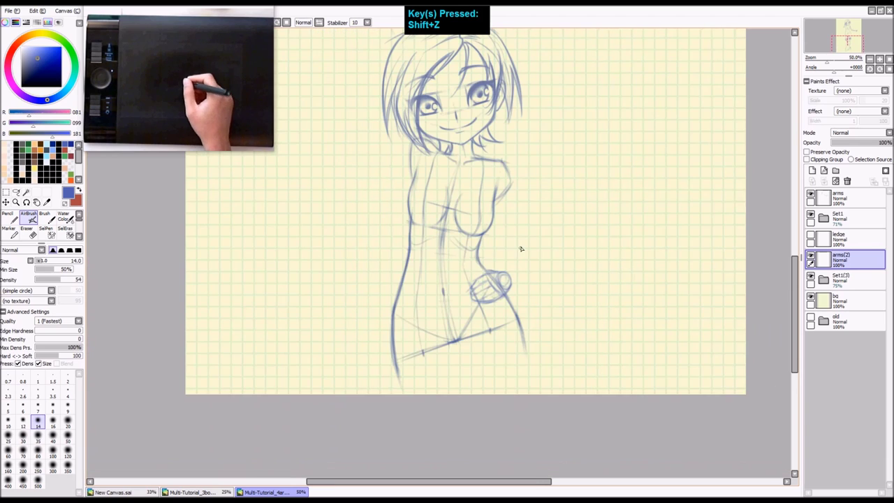
- Sketch an elbow circle out beside the waist and construction lines linking it to the shoulder and the wrist on the hip
{"action": "key", "text": "space"}
{"action": "left_click_drag", "start_coordinate": [522, 239], "coordinate": [527, 289]}
{"action": "key", "text": "z"}
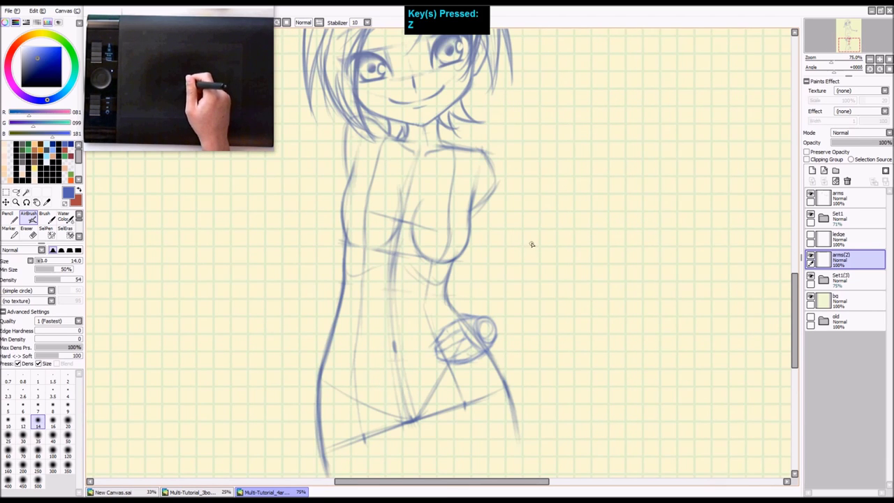
{"action": "mouse_move", "coordinate": [484, 172]}
{"action": "left_mouse_down"}
{"action": "mouse_move", "coordinate": [504, 195]}
{"action": "mouse_move", "coordinate": [487, 189]}
{"action": "mouse_move", "coordinate": [536, 259]}
{"action": "mouse_move", "coordinate": [537, 244]}
{"action": "mouse_move", "coordinate": [485, 320]}
{"action": "left_mouse_up"}
{"action": "key", "text": "ctrl+z"}
{"action": "left_click_drag", "start_coordinate": [534, 255], "coordinate": [484, 326]}
{"action": "key", "text": "shift+z"}
{"action": "key", "text": "space"}
{"action": "left_click_drag", "start_coordinate": [562, 225], "coordinate": [525, 255]}
- Sketch over the small circle marking the shoulder joint of the hand-on-hip arm
{"action": "key", "text": "z"}
{"action": "key", "text": "z"}
{"action": "key", "text": "z"}
{"action": "key", "text": "z"}
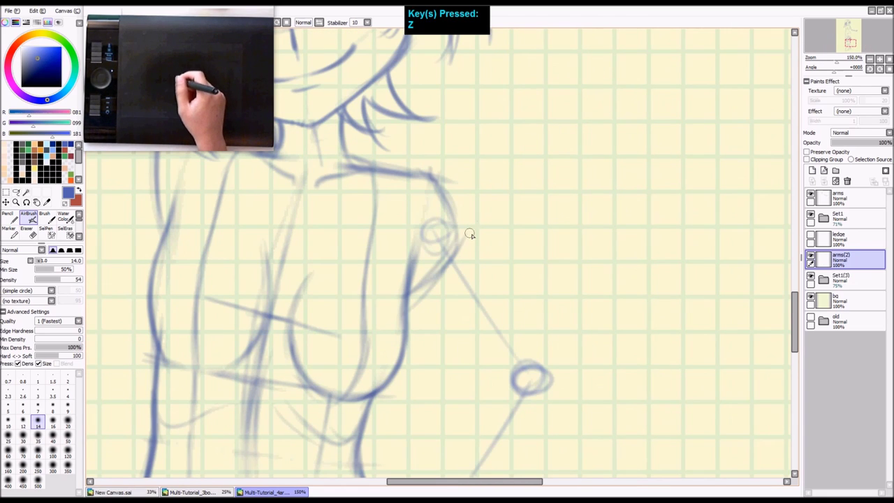
{"action": "mouse_move", "coordinate": [446, 250]}
{"action": "left_mouse_down"}
{"action": "mouse_move", "coordinate": [521, 365]}
{"action": "mouse_move", "coordinate": [435, 233]}
{"action": "mouse_move", "coordinate": [513, 375]}
{"action": "mouse_move", "coordinate": [439, 230]}
{"action": "left_mouse_up"}
{"action": "key", "text": "shift+z"}
{"action": "key", "text": "shift+z"}
{"action": "key", "text": "ctrl+z"}
{"action": "left_click_drag", "start_coordinate": [535, 279], "coordinate": [550, 212]}
{"action": "key", "text": "z"}
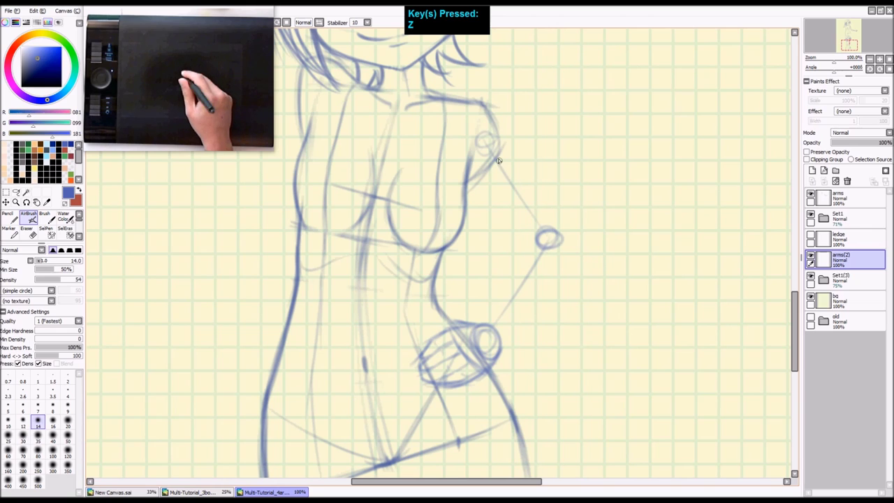
{"action": "mouse_move", "coordinate": [598, 225]}
{"action": "left_mouse_down"}
{"action": "mouse_move", "coordinate": [615, 231]}
{"action": "mouse_move", "coordinate": [483, 123]}
{"action": "mouse_move", "coordinate": [618, 235]}
{"action": "left_mouse_up"}
{"action": "mouse_move", "coordinate": [612, 239]}
{"action": "left_mouse_down"}
{"action": "mouse_move", "coordinate": [544, 267]}
{"action": "mouse_move", "coordinate": [471, 335]}
{"action": "mouse_move", "coordinate": [552, 227]}
{"action": "mouse_move", "coordinate": [572, 239]}
{"action": "mouse_move", "coordinate": [576, 213]}
{"action": "left_mouse_up"}
{"action": "key", "text": "ctrl+z"}
{"action": "key", "text": "ctrl+z"}
{"action": "key", "text": "ctrl+z"}
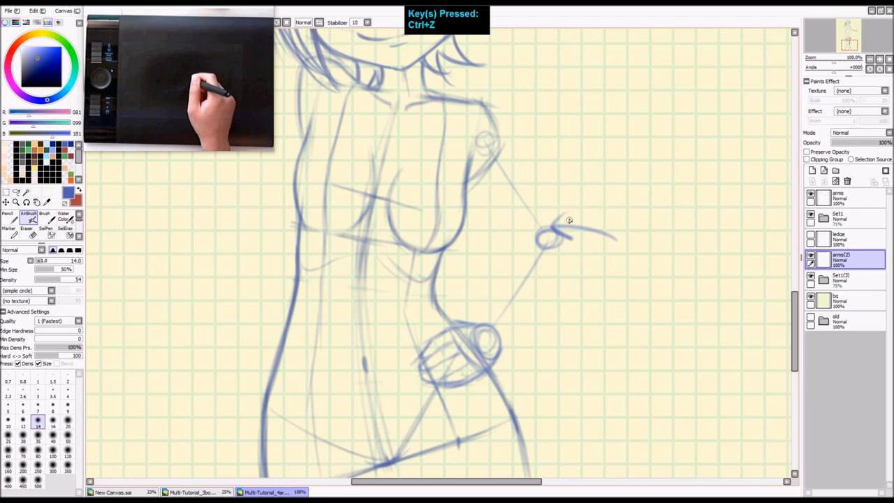
{"action": "key", "text": "shift+z"}
{"action": "key", "text": "shift+z"}
{"action": "key", "text": "ctrl+z"}
{"action": "key", "text": "ctrl+z"}
- Draw the outer contour of the bent upper arm from the shoulder down to the elbow circle, redoing unsatisfactory strokes
{"action": "key", "text": "z"}
{"action": "key", "text": "space"}
{"action": "left_click_drag", "start_coordinate": [588, 245], "coordinate": [512, 288]}
{"action": "key", "text": "z"}
{"action": "left_click_drag", "start_coordinate": [434, 145], "coordinate": [466, 202]}
{"action": "key", "text": "ctrl+z"}
{"action": "left_click_drag", "start_coordinate": [435, 147], "coordinate": [468, 209]}
{"action": "key", "text": "ctrl+z"}
{"action": "key", "text": "ctrl+z"}
{"action": "left_click_drag", "start_coordinate": [435, 145], "coordinate": [466, 204]}
{"action": "key", "text": "ctrl+z"}
{"action": "left_click_drag", "start_coordinate": [454, 169], "coordinate": [492, 246]}
{"action": "key", "text": "ctrl+z"}
{"action": "key", "text": "ctrl+z"}
{"action": "left_click_drag", "start_coordinate": [441, 154], "coordinate": [490, 247]}
{"action": "left_click_drag", "start_coordinate": [472, 214], "coordinate": [512, 282]}
- Draw the inner contour of the bent upper arm from the armpit to the inside of the elbow
{"action": "left_click_drag", "start_coordinate": [430, 222], "coordinate": [473, 289]}
{"action": "key", "text": "ctrl+z"}
{"action": "key", "text": "ctrl+z"}
{"action": "mouse_move", "coordinate": [426, 225]}
{"action": "left_mouse_down"}
{"action": "mouse_move", "coordinate": [479, 284]}
{"action": "mouse_move", "coordinate": [538, 228]}
{"action": "mouse_move", "coordinate": [522, 279]}
{"action": "left_mouse_up"}
{"action": "key", "text": "space"}
- Draw the outer contour of the forearm from the elbow point down to the wrist on the hip, redoing stray strokes
{"action": "key", "text": "ctrl+z"}
{"action": "mouse_move", "coordinate": [548, 219]}
{"action": "left_mouse_down"}
{"action": "mouse_move", "coordinate": [509, 293]}
{"action": "mouse_move", "coordinate": [494, 291]}
{"action": "mouse_move", "coordinate": [484, 316]}
{"action": "left_mouse_up"}
{"action": "key", "text": "ctrl+z"}
{"action": "left_click_drag", "start_coordinate": [534, 251], "coordinate": [483, 319]}
{"action": "left_click_drag", "start_coordinate": [509, 287], "coordinate": [489, 322]}
{"action": "key", "text": "ctrl+z"}
{"action": "key", "text": "ctrl+z"}
{"action": "left_click_drag", "start_coordinate": [532, 248], "coordinate": [495, 308]}
{"action": "left_click_drag", "start_coordinate": [523, 266], "coordinate": [494, 312]}
{"action": "left_click_drag", "start_coordinate": [508, 282], "coordinate": [487, 322]}
{"action": "key", "text": "ctrl+z"}
{"action": "key", "text": "ctrl+z"}
{"action": "mouse_move", "coordinate": [524, 270]}
{"action": "left_mouse_down"}
{"action": "mouse_move", "coordinate": [488, 324]}
{"action": "mouse_move", "coordinate": [513, 287]}
{"action": "mouse_move", "coordinate": [488, 322]}
{"action": "mouse_move", "coordinate": [501, 301]}
{"action": "mouse_move", "coordinate": [493, 312]}
{"action": "left_mouse_up"}
{"action": "key", "text": "ctrl+z"}
{"action": "key", "text": "ctrl+z"}
{"action": "key", "text": "ctrl+z"}
{"action": "key", "text": "ctrl+z"}
{"action": "left_click_drag", "start_coordinate": [519, 276], "coordinate": [485, 333]}
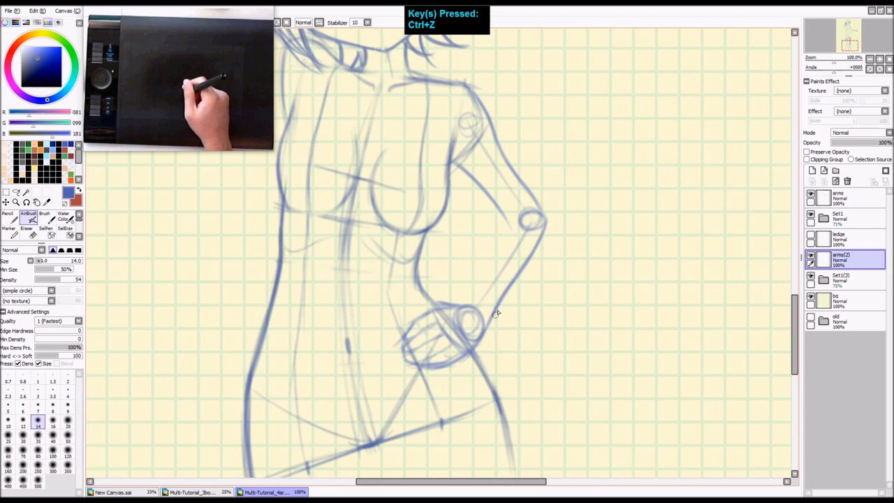
{"action": "left_click_drag", "start_coordinate": [521, 270], "coordinate": [485, 333]}
{"action": "left_click_drag", "start_coordinate": [499, 299], "coordinate": [487, 323]}
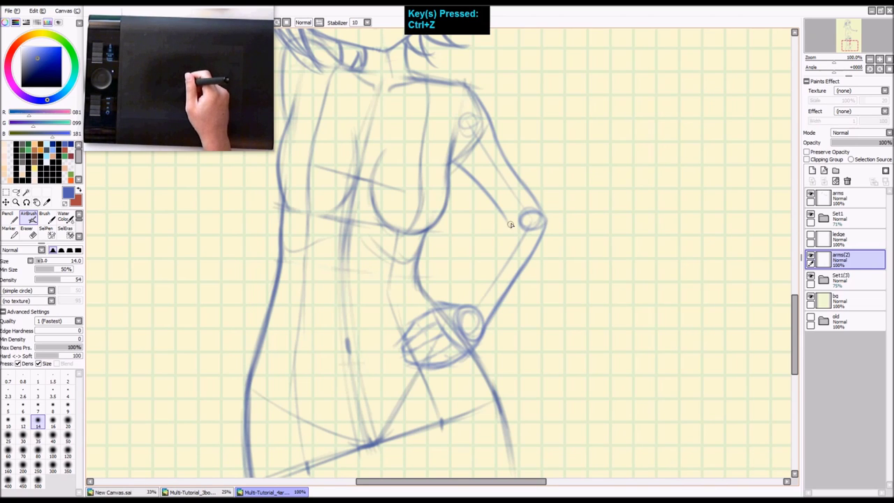
- Draw the inner contour of the forearm from the inside of the elbow to the wrist
{"action": "left_click_drag", "start_coordinate": [500, 237], "coordinate": [472, 301]}
{"action": "key", "text": "ctrl+z"}
{"action": "key", "text": "ctrl+z"}
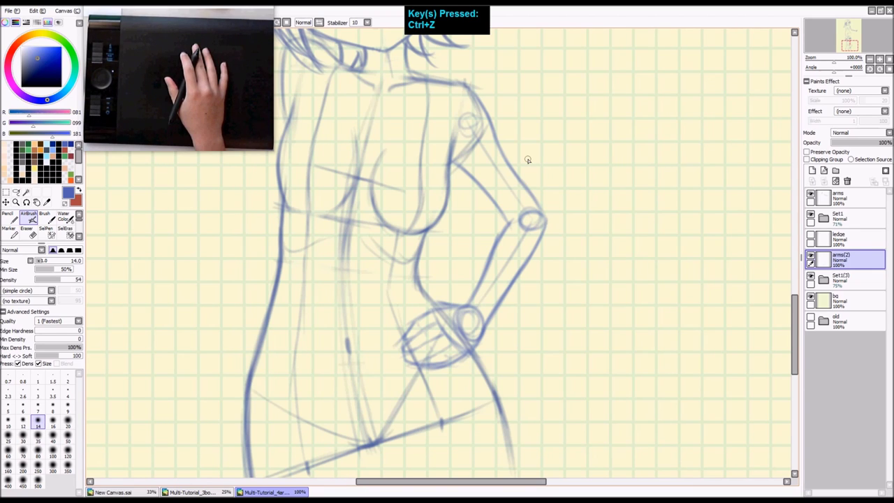
- Show the ledge layer beside the lower character as a guide for the other arm
{"action": "key", "text": "shift+z"}
{"action": "key", "text": "space"}
{"action": "left_click_drag", "start_coordinate": [450, 263], "coordinate": [531, 300]}
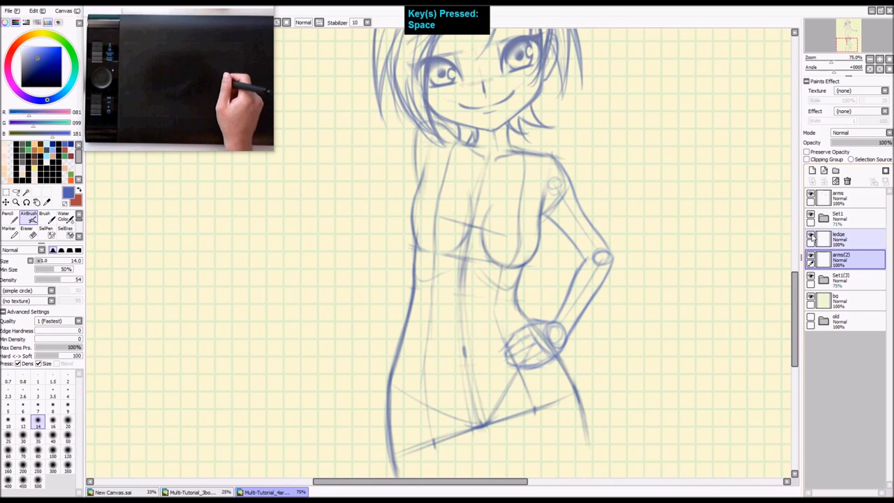
{"action": "left_click", "coordinate": [811, 236]}
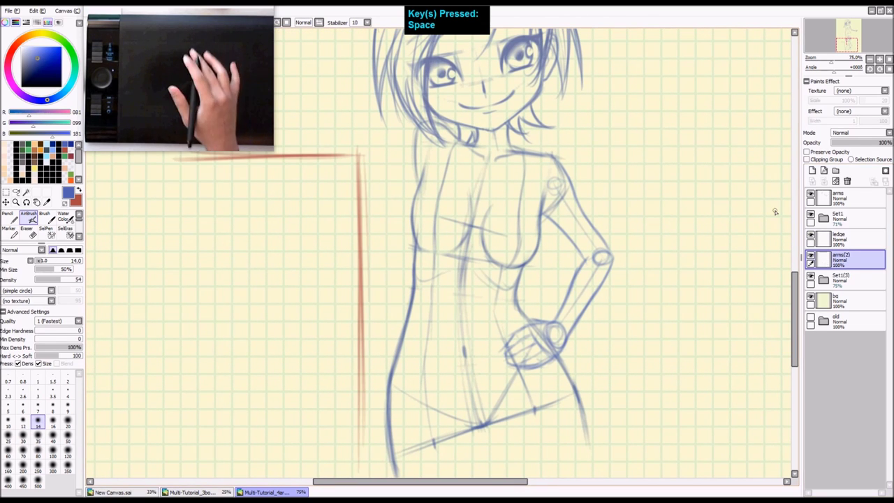
{"action": "key", "text": "shift+z"}
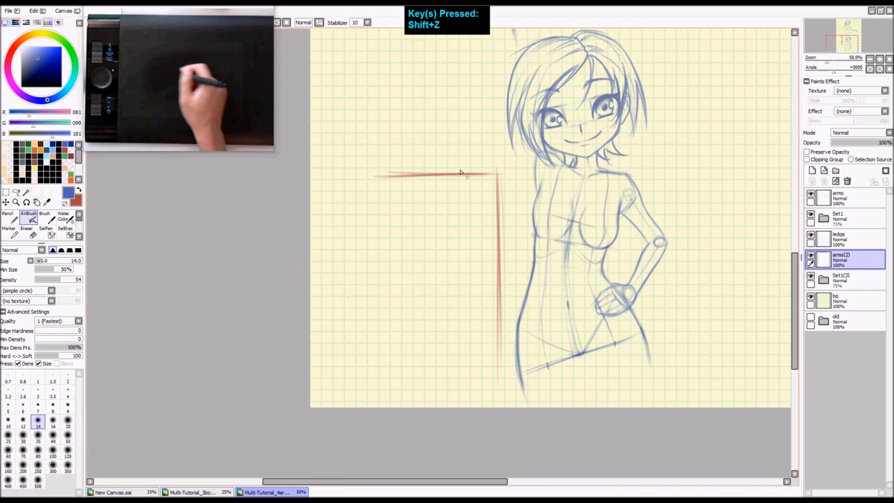
{"action": "mouse_move", "coordinate": [573, 233]}
{"action": "left_mouse_down"}
{"action": "mouse_move", "coordinate": [463, 314]}
{"action": "mouse_move", "coordinate": [456, 278]}
{"action": "left_mouse_up"}
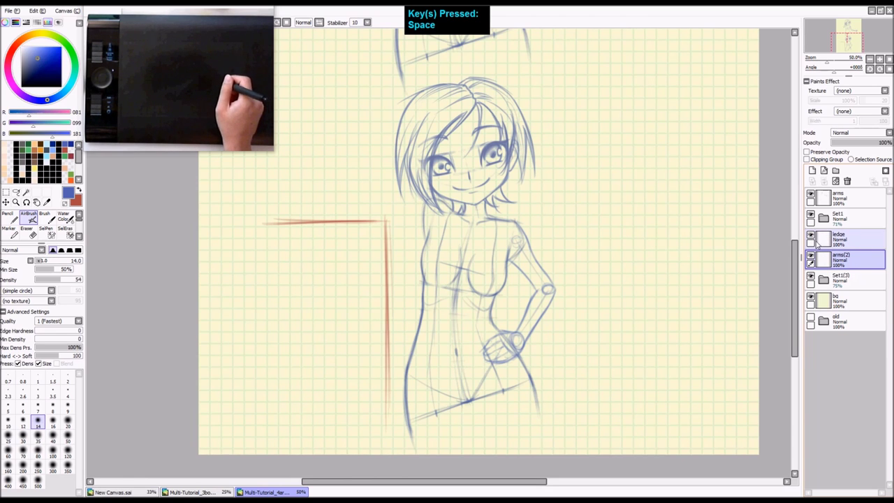
- Sketch a small shoulder joint circle beneath the hair on the lower character's ledge side
{"action": "key", "text": "z"}
{"action": "mouse_move", "coordinate": [451, 212]}
{"action": "left_mouse_down"}
{"action": "mouse_move", "coordinate": [413, 180]}
{"action": "mouse_move", "coordinate": [404, 257]}
{"action": "mouse_move", "coordinate": [406, 230]}
{"action": "mouse_move", "coordinate": [459, 208]}
{"action": "left_mouse_up"}
{"action": "key", "text": "ctrl+z"}
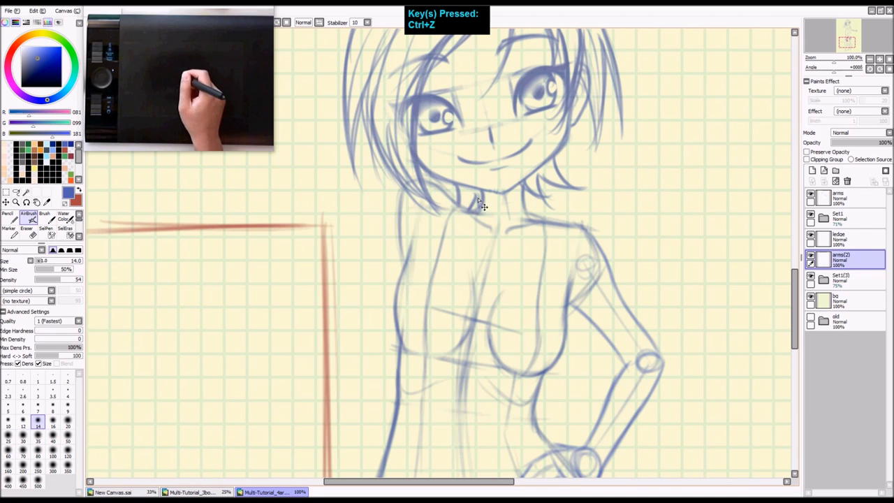
{"action": "key", "text": "space"}
{"action": "left_click_drag", "start_coordinate": [406, 311], "coordinate": [475, 303]}
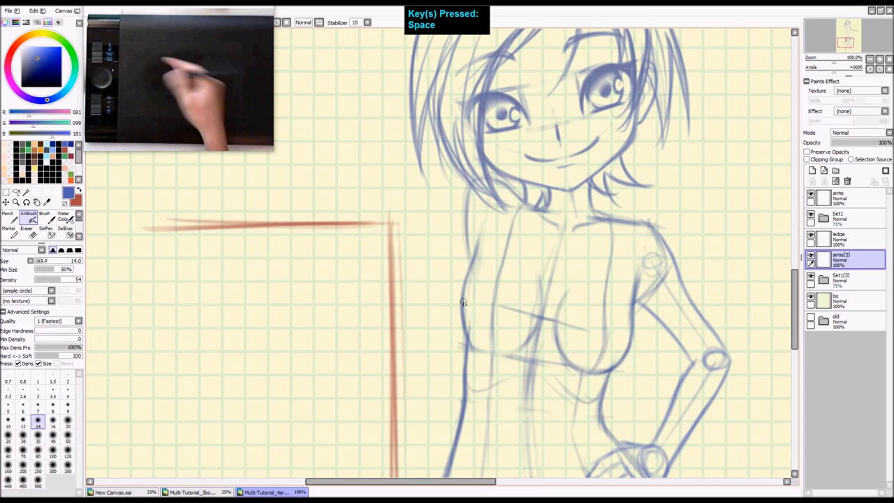
{"action": "left_click_drag", "start_coordinate": [544, 226], "coordinate": [583, 233]}
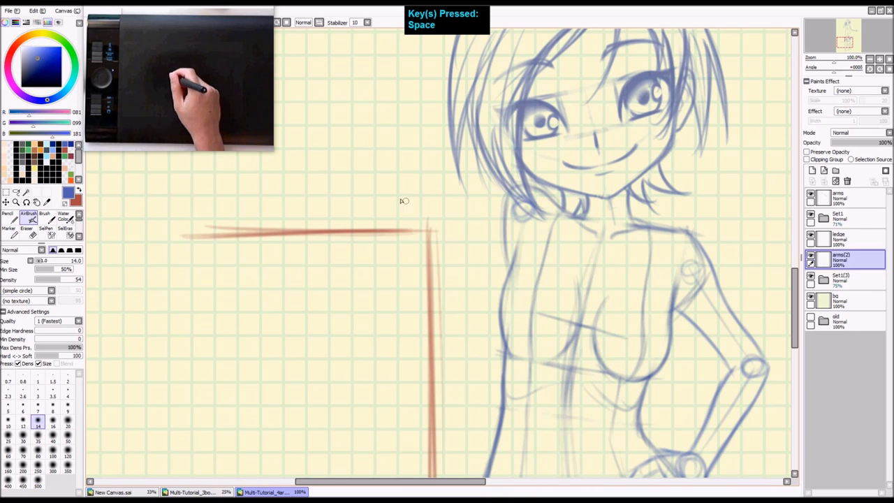
- Mark the wrist position of the second arm just above the ledge's upper edge
{"action": "left_click_drag", "start_coordinate": [364, 199], "coordinate": [363, 218]}
{"action": "left_click_drag", "start_coordinate": [496, 248], "coordinate": [495, 222]}
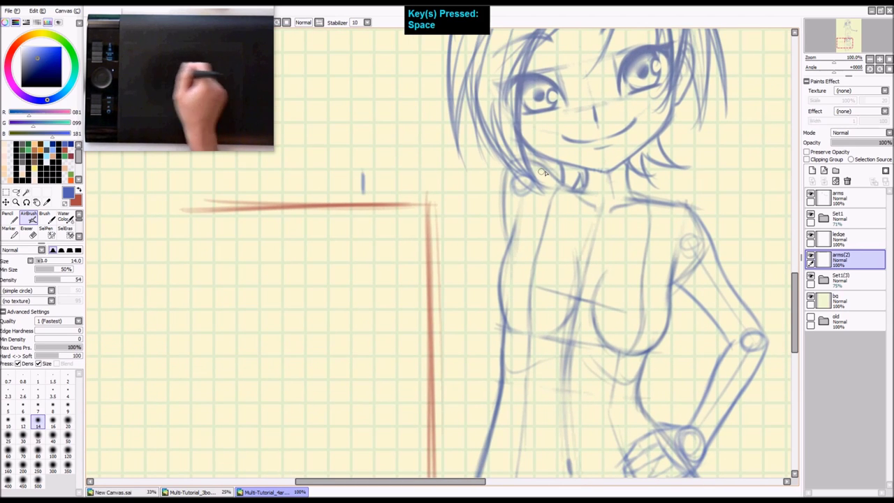
{"action": "left_click_drag", "start_coordinate": [362, 189], "coordinate": [375, 176]}
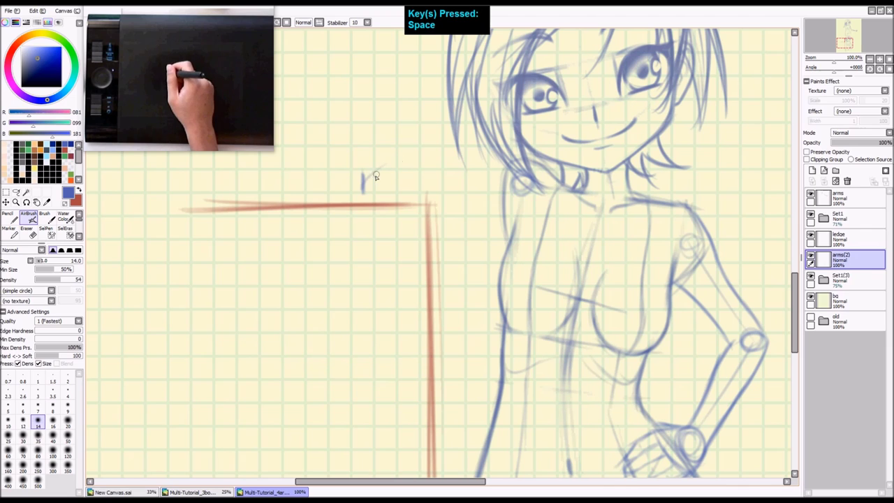
{"action": "mouse_move", "coordinate": [363, 176]}
{"action": "left_mouse_down"}
{"action": "mouse_move", "coordinate": [364, 189]}
{"action": "mouse_move", "coordinate": [368, 163]}
{"action": "left_mouse_up"}
- Sketch the second arm's elbow circle just above the ledge's corner, between the wrist mark and the shoulder
{"action": "mouse_move", "coordinate": [503, 173]}
{"action": "left_mouse_down"}
{"action": "mouse_move", "coordinate": [480, 208]}
{"action": "mouse_move", "coordinate": [438, 187]}
{"action": "mouse_move", "coordinate": [448, 187]}
{"action": "mouse_move", "coordinate": [447, 198]}
{"action": "mouse_move", "coordinate": [459, 185]}
{"action": "mouse_move", "coordinate": [440, 188]}
{"action": "mouse_move", "coordinate": [452, 196]}
{"action": "left_mouse_up"}
{"action": "key", "text": "ctrl+z"}
{"action": "key", "text": "ctrl+z"}
{"action": "key", "text": "ctrl+z"}
{"action": "key", "text": "space"}
{"action": "left_click_drag", "start_coordinate": [485, 227], "coordinate": [417, 224]}
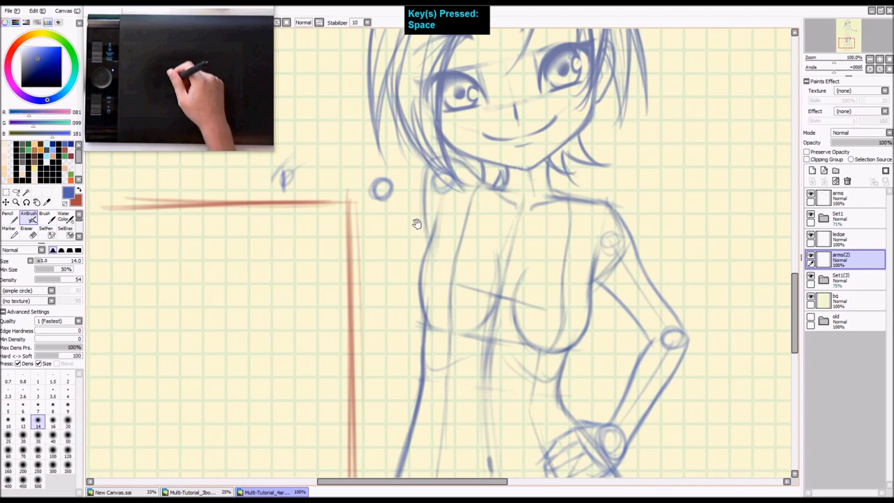
- Sketch construction lines along the ledge linking the wrist mark, elbow circle and shoulder circle
{"action": "scroll", "coordinate": [405, 208], "scroll_direction": "up", "scroll_amount": 1}
{"action": "left_click_drag", "start_coordinate": [395, 194], "coordinate": [505, 222]}
{"action": "left_click_drag", "start_coordinate": [336, 202], "coordinate": [432, 213]}
{"action": "key", "text": "ctrl+z"}
{"action": "left_click_drag", "start_coordinate": [335, 195], "coordinate": [469, 209]}
{"action": "left_click_drag", "start_coordinate": [353, 196], "coordinate": [570, 197]}
{"action": "mouse_move", "coordinate": [360, 194]}
{"action": "left_mouse_down"}
{"action": "mouse_move", "coordinate": [501, 213]}
{"action": "mouse_move", "coordinate": [443, 191]}
{"action": "mouse_move", "coordinate": [469, 227]}
{"action": "left_mouse_up"}
- Connect the far joint mark above the ledge to the corner circle and the shoulder with straight arm guide lines
{"action": "key", "text": "shift+z"}
{"action": "key", "text": "space"}
{"action": "key", "text": "shift+z"}
{"action": "key", "text": "shift+z"}
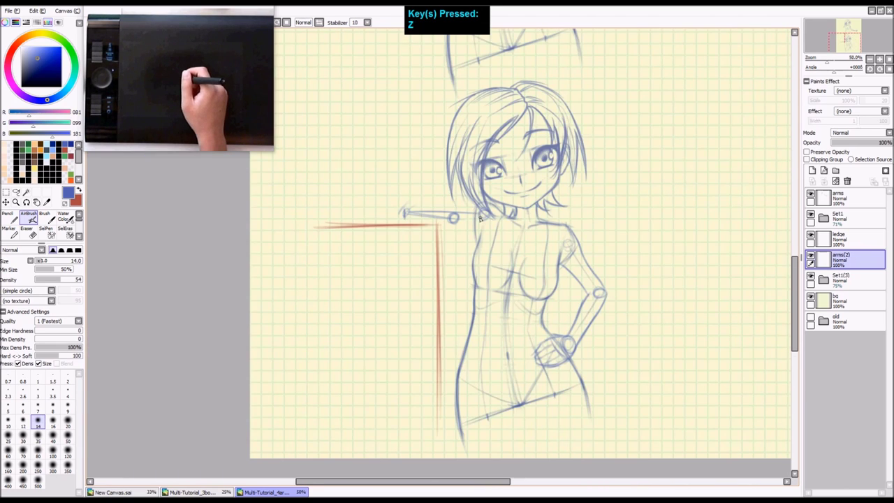
{"action": "key", "text": "z"}
{"action": "key", "text": "z"}
{"action": "key", "text": "space"}
{"action": "left_click_drag", "start_coordinate": [516, 291], "coordinate": [475, 240]}
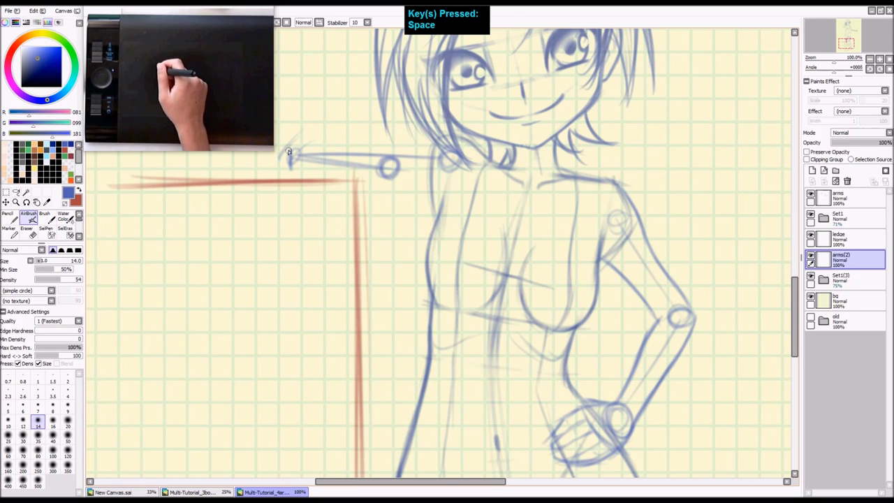
{"action": "left_click_drag", "start_coordinate": [287, 157], "coordinate": [447, 160]}
{"action": "key", "text": "ctrl+z"}
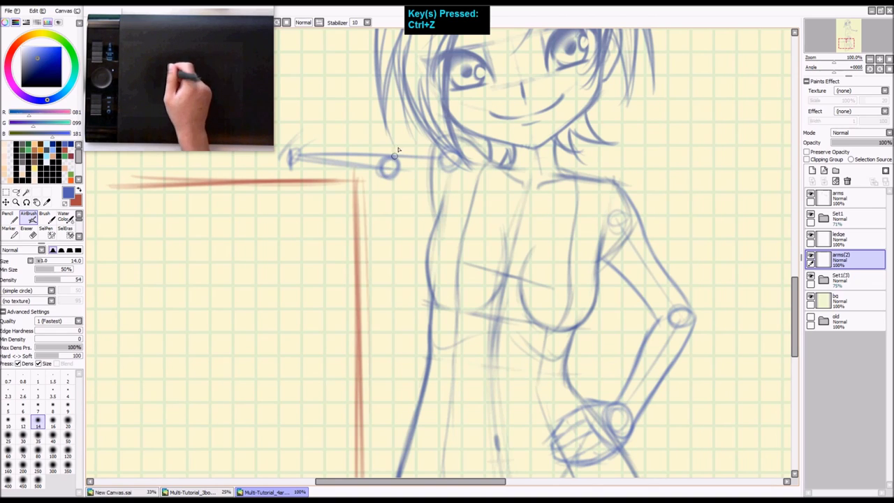
- Rough in the two side edges of a palm hanging below the joint circle at the ledge's corner
{"action": "key", "text": "space"}
{"action": "left_click_drag", "start_coordinate": [399, 203], "coordinate": [413, 182]}
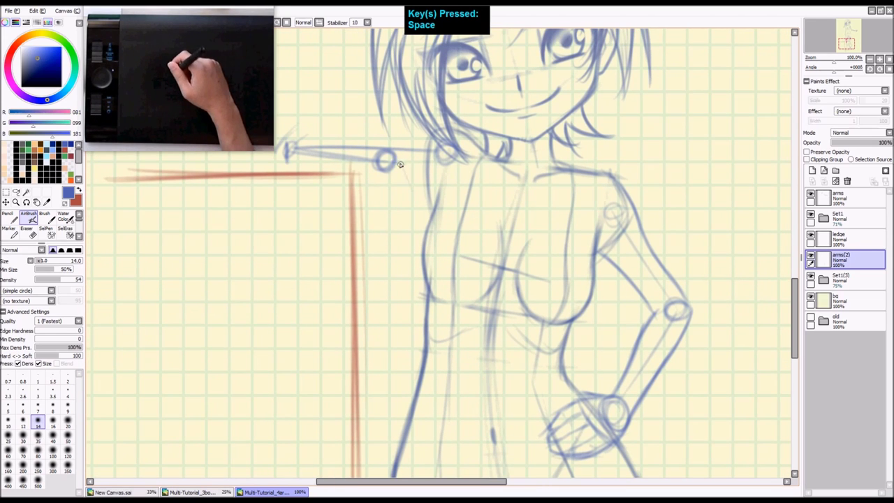
{"action": "key", "text": "ctrl+z"}
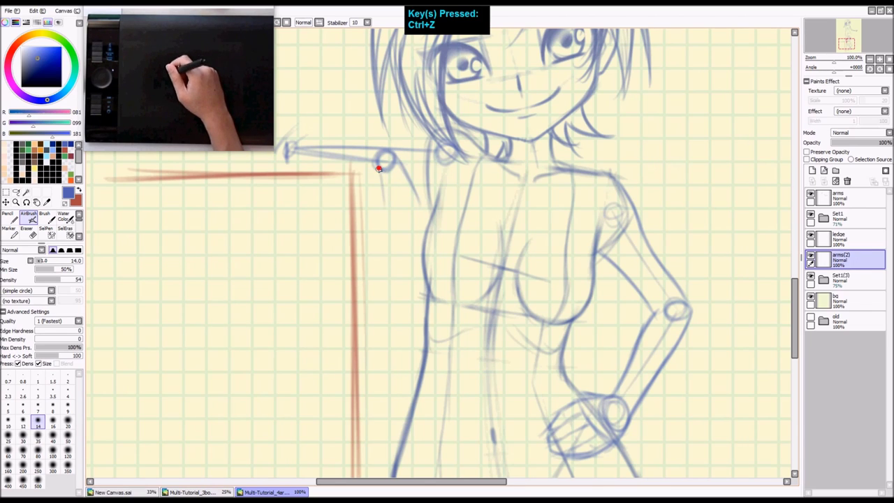
{"action": "left_click_drag", "start_coordinate": [385, 206], "coordinate": [420, 209]}
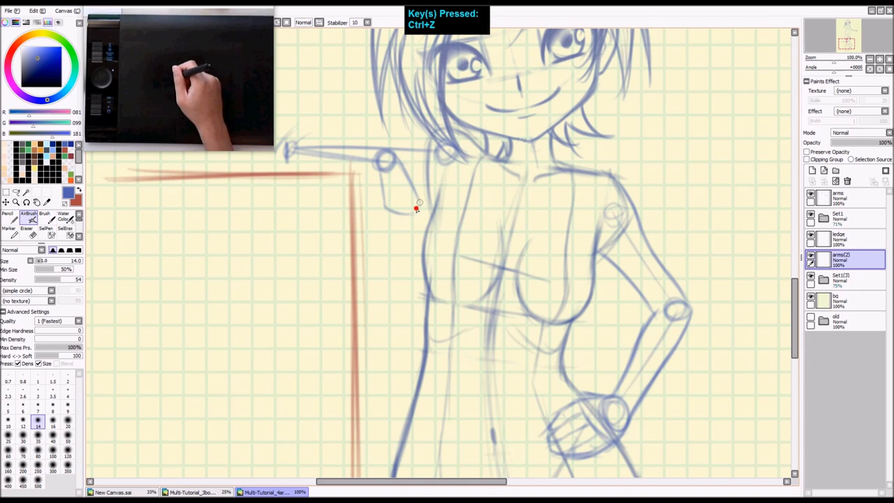
{"action": "key", "text": "shift+z"}
{"action": "key", "text": "ctrl+z"}
{"action": "key", "text": "ctrl+z"}
{"action": "key", "text": "ctrl+z"}
{"action": "key", "text": "ctrl+z"}
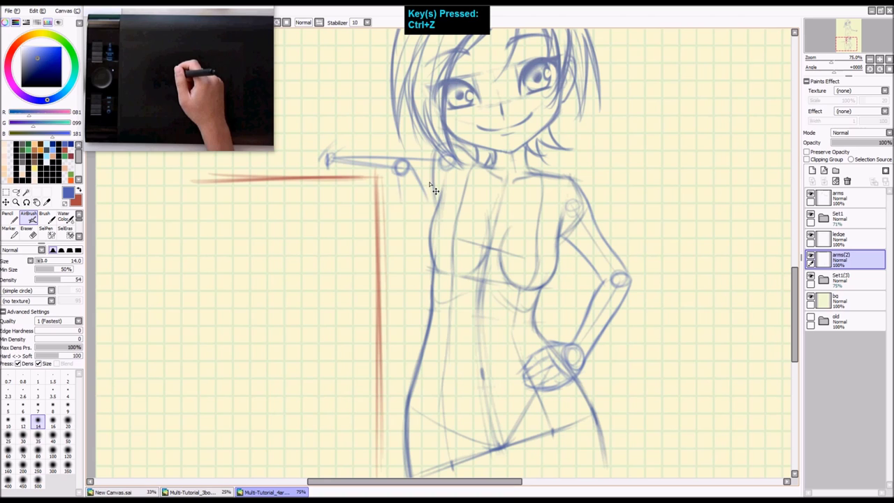
- Firm up the palm's side edges and close its outline with a lower knuckle edge
{"action": "key", "text": "z"}
{"action": "key", "text": "z"}
{"action": "left_click_drag", "start_coordinate": [406, 150], "coordinate": [438, 207]}
{"action": "left_click_drag", "start_coordinate": [413, 165], "coordinate": [445, 232]}
{"action": "mouse_move", "coordinate": [383, 177]}
{"action": "left_mouse_down"}
{"action": "mouse_move", "coordinate": [391, 228]}
{"action": "mouse_move", "coordinate": [389, 220]}
{"action": "mouse_move", "coordinate": [393, 228]}
{"action": "mouse_move", "coordinate": [435, 231]}
{"action": "mouse_move", "coordinate": [437, 218]}
{"action": "left_mouse_up"}
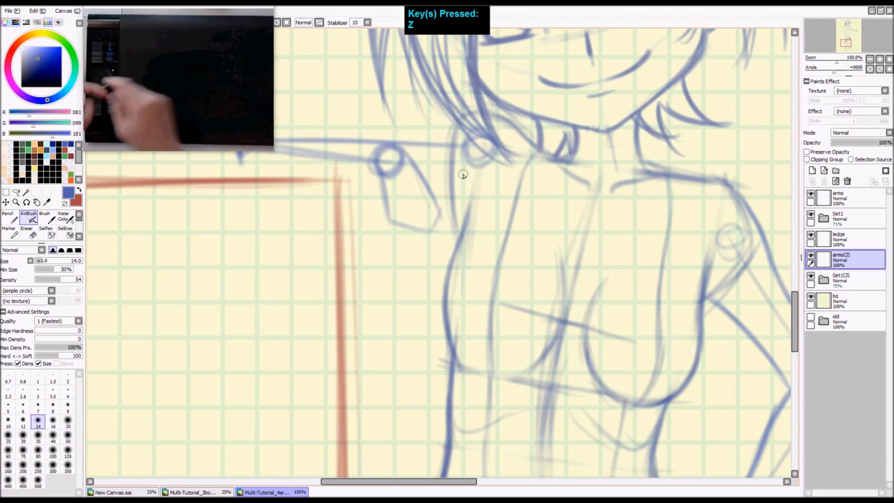
- Refine the knuckle edge and draw the outer finger line downward from the palm corner nearest the torso
{"action": "key", "text": "space"}
{"action": "left_click_drag", "start_coordinate": [451, 242], "coordinate": [482, 164]}
{"action": "key", "text": "shift+z"}
{"action": "key", "text": "z"}
{"action": "key", "text": "space"}
{"action": "key", "text": "z"}
{"action": "key", "text": "space"}
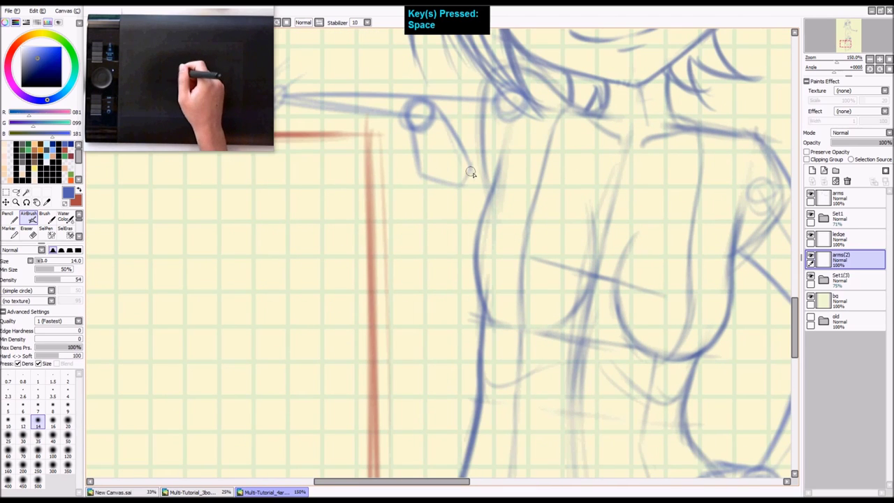
{"action": "key", "text": "ctrl+z"}
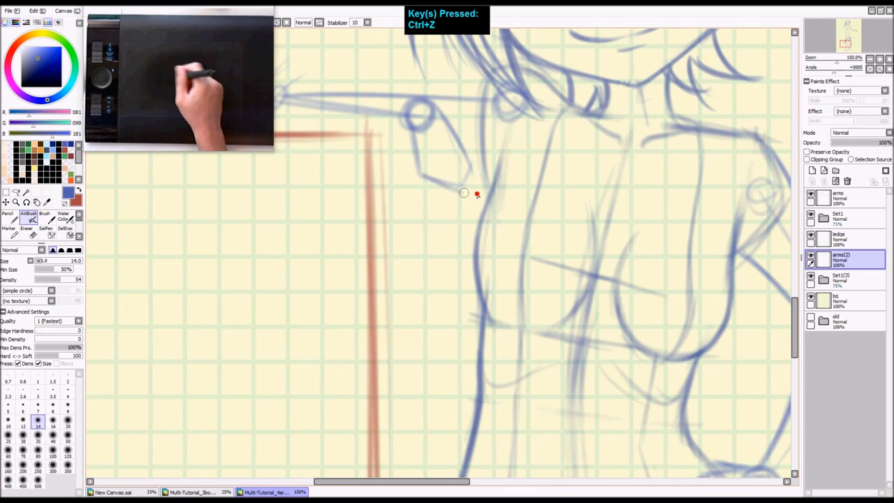
{"action": "key", "text": "ctrl+z"}
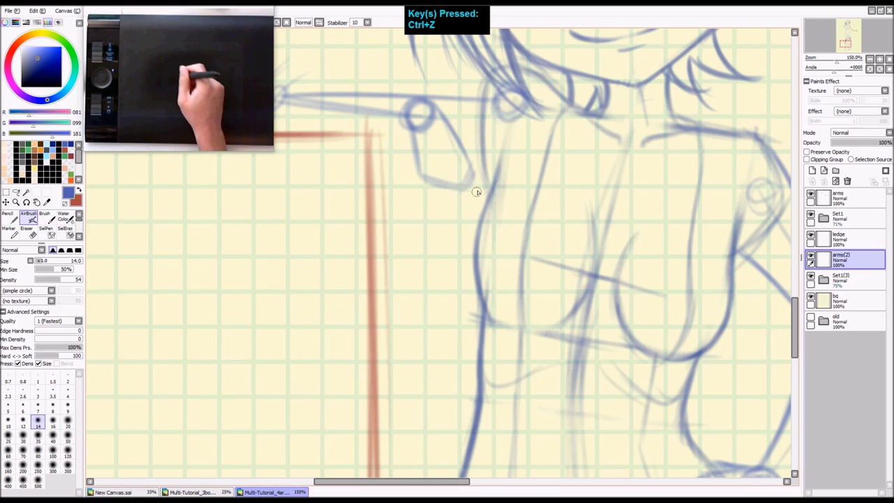
{"action": "key", "text": "ctrl+z"}
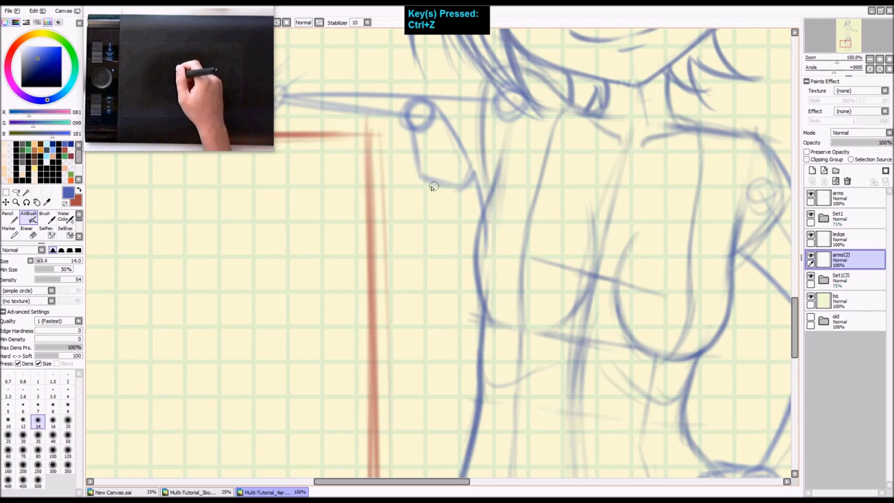
- Sketch the drooping fingers below the palm with an outer contour, a curved fingertip edge and dividing lines
{"action": "mouse_move", "coordinate": [420, 176]}
{"action": "left_mouse_down"}
{"action": "mouse_move", "coordinate": [394, 230]}
{"action": "mouse_move", "coordinate": [416, 256]}
{"action": "left_mouse_up"}
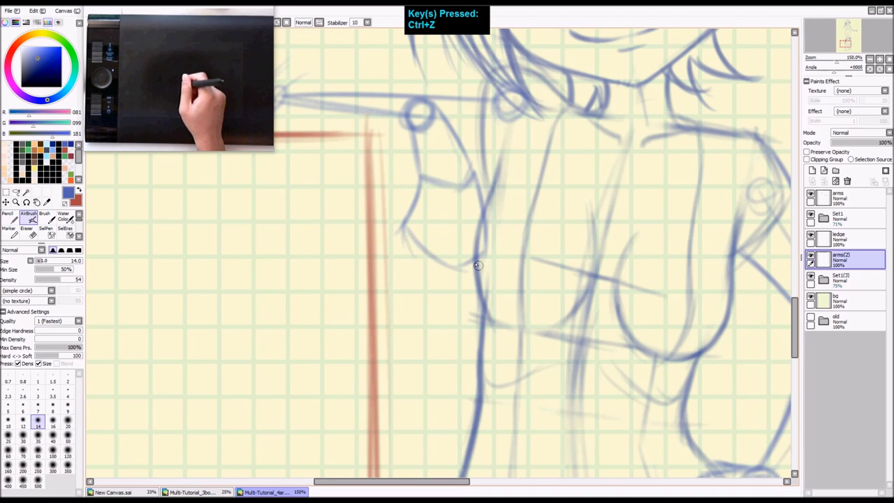
{"action": "left_click_drag", "start_coordinate": [407, 232], "coordinate": [468, 264]}
{"action": "mouse_move", "coordinate": [465, 192]}
{"action": "left_mouse_down"}
{"action": "mouse_move", "coordinate": [473, 238]}
{"action": "mouse_move", "coordinate": [463, 264]}
{"action": "left_mouse_up"}
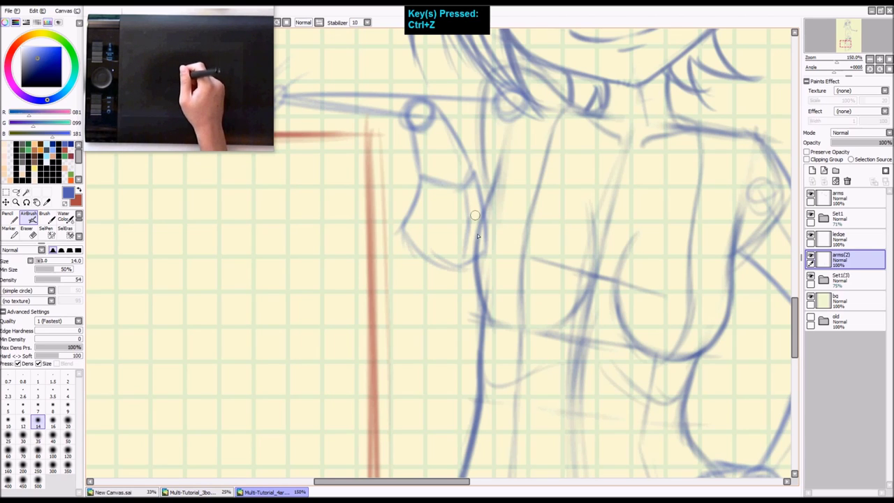
{"action": "mouse_move", "coordinate": [451, 194]}
{"action": "left_mouse_down"}
{"action": "mouse_move", "coordinate": [452, 222]}
{"action": "mouse_move", "coordinate": [433, 260]}
{"action": "left_mouse_up"}
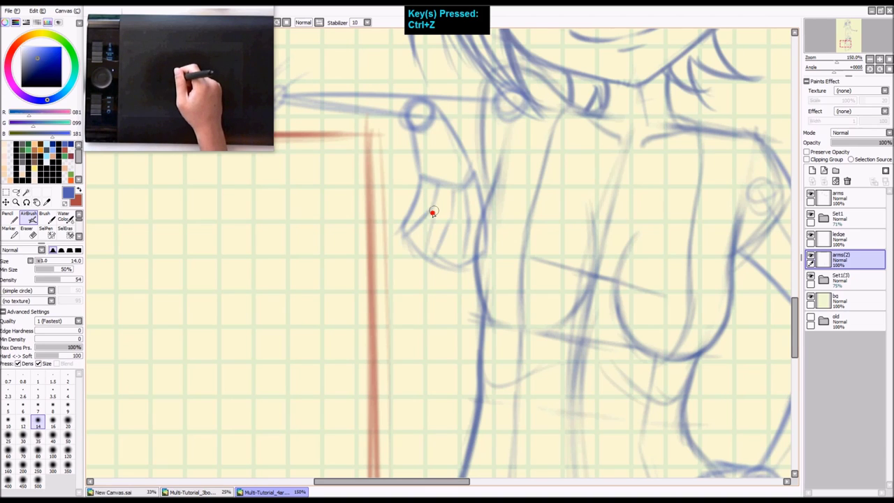
- Outline the forearm resting on the ledge with a curved upper contour, a rounded elbow and an underside along the ledge's edge
{"action": "key", "text": "space"}
{"action": "left_click_drag", "start_coordinate": [436, 189], "coordinate": [451, 231]}
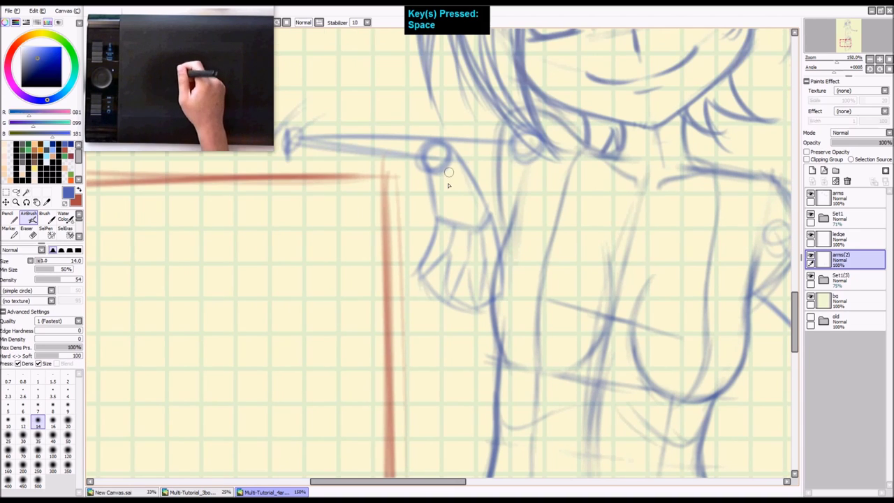
{"action": "key", "text": "space"}
{"action": "mouse_move", "coordinate": [413, 142]}
{"action": "left_mouse_down"}
{"action": "mouse_move", "coordinate": [473, 198]}
{"action": "mouse_move", "coordinate": [458, 200]}
{"action": "left_mouse_up"}
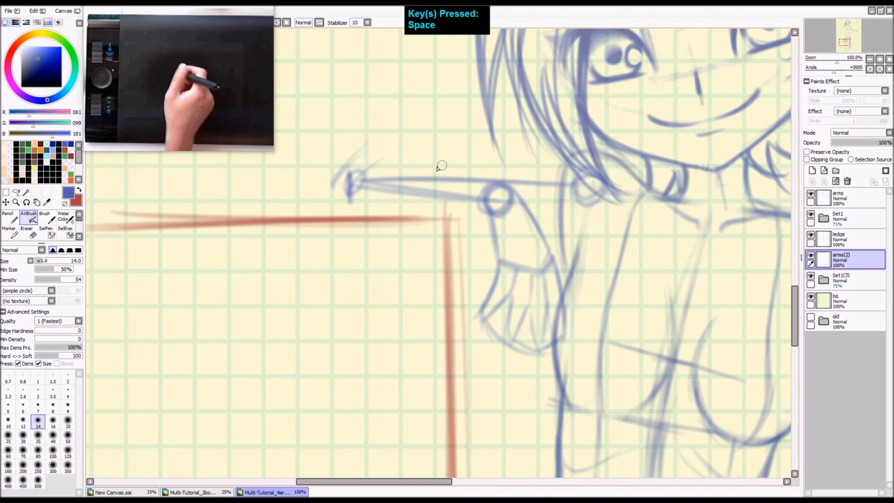
{"action": "mouse_move", "coordinate": [502, 183]}
{"action": "left_mouse_down"}
{"action": "mouse_move", "coordinate": [436, 177]}
{"action": "mouse_move", "coordinate": [489, 182]}
{"action": "mouse_move", "coordinate": [429, 168]}
{"action": "mouse_move", "coordinate": [498, 184]}
{"action": "mouse_move", "coordinate": [391, 160]}
{"action": "left_mouse_up"}
{"action": "left_click_drag", "start_coordinate": [463, 177], "coordinate": [386, 155]}
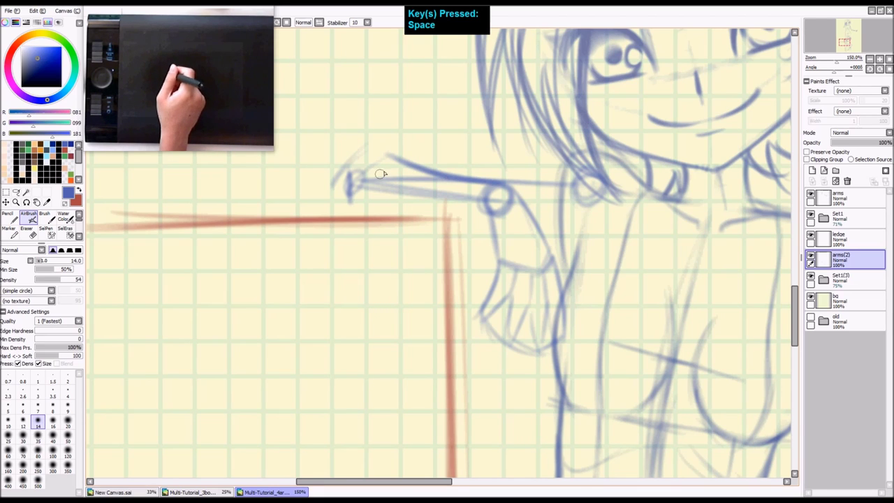
{"action": "mouse_move", "coordinate": [416, 168]}
{"action": "left_mouse_down"}
{"action": "mouse_move", "coordinate": [386, 156]}
{"action": "mouse_move", "coordinate": [354, 161]}
{"action": "mouse_move", "coordinate": [378, 164]}
{"action": "left_mouse_up"}
{"action": "key", "text": "ctrl+z"}
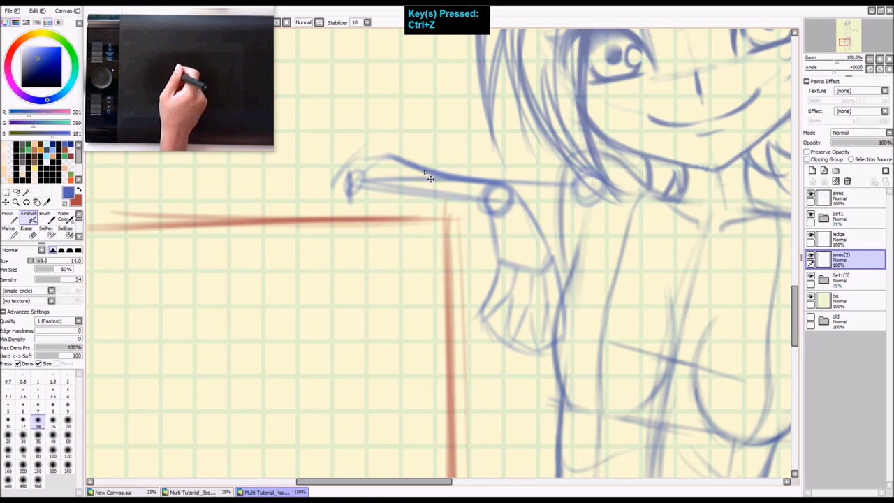
{"action": "mouse_move", "coordinate": [388, 157]}
{"action": "left_mouse_down"}
{"action": "mouse_move", "coordinate": [351, 162]}
{"action": "mouse_move", "coordinate": [369, 154]}
{"action": "mouse_move", "coordinate": [344, 168]}
{"action": "mouse_move", "coordinate": [387, 157]}
{"action": "mouse_move", "coordinate": [332, 169]}
{"action": "mouse_move", "coordinate": [359, 156]}
{"action": "mouse_move", "coordinate": [319, 180]}
{"action": "mouse_move", "coordinate": [359, 155]}
{"action": "mouse_move", "coordinate": [324, 182]}
{"action": "mouse_move", "coordinate": [342, 170]}
{"action": "mouse_move", "coordinate": [325, 184]}
{"action": "mouse_move", "coordinate": [324, 204]}
{"action": "mouse_move", "coordinate": [325, 184]}
{"action": "mouse_move", "coordinate": [332, 209]}
{"action": "mouse_move", "coordinate": [325, 195]}
{"action": "mouse_move", "coordinate": [342, 211]}
{"action": "mouse_move", "coordinate": [336, 210]}
{"action": "mouse_move", "coordinate": [372, 221]}
{"action": "mouse_move", "coordinate": [339, 209]}
{"action": "left_mouse_up"}
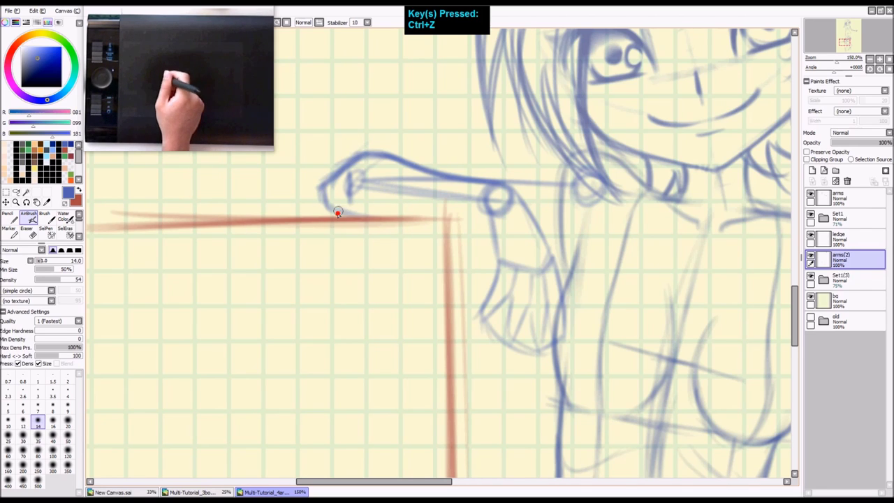
{"action": "left_click_drag", "start_coordinate": [497, 225], "coordinate": [321, 204]}
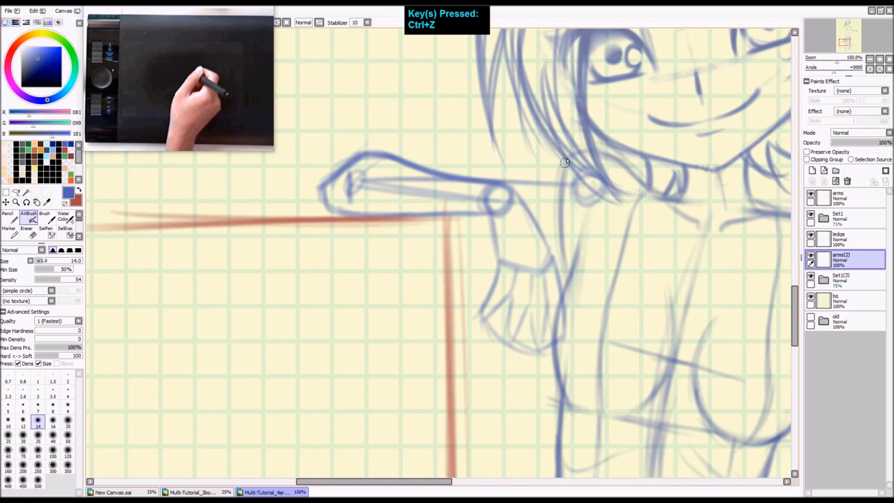
- Sketch the upper arm's top contour from the shoulder beneath the hair toward the elbow, plus its underside behind the hand
{"action": "mouse_move", "coordinate": [610, 158]}
{"action": "left_mouse_down"}
{"action": "mouse_move", "coordinate": [583, 148]}
{"action": "mouse_move", "coordinate": [439, 162]}
{"action": "left_mouse_up"}
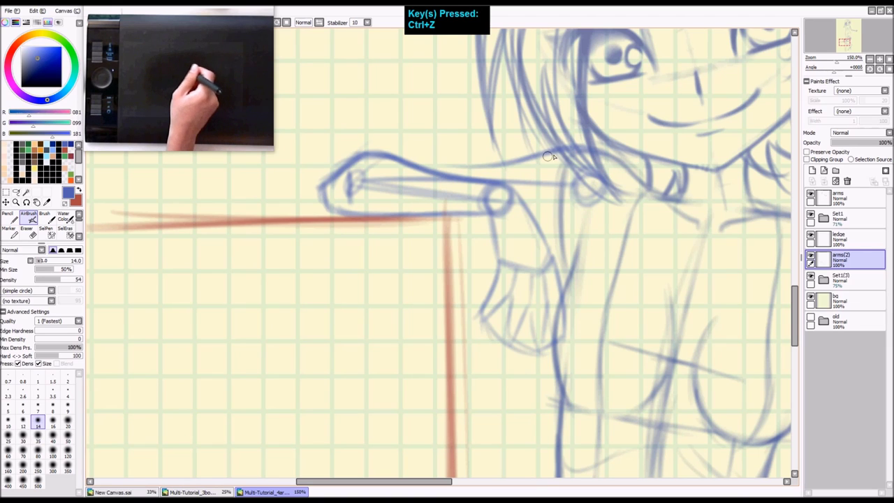
{"action": "left_click_drag", "start_coordinate": [524, 163], "coordinate": [476, 167]}
{"action": "left_click_drag", "start_coordinate": [526, 163], "coordinate": [425, 167]}
{"action": "key", "text": "ctrl+z"}
{"action": "key", "text": "ctrl+z"}
{"action": "left_click_drag", "start_coordinate": [525, 162], "coordinate": [471, 168]}
{"action": "key", "text": "ctrl+z"}
{"action": "left_click_drag", "start_coordinate": [525, 162], "coordinate": [423, 166]}
{"action": "left_click_drag", "start_coordinate": [484, 168], "coordinate": [399, 158]}
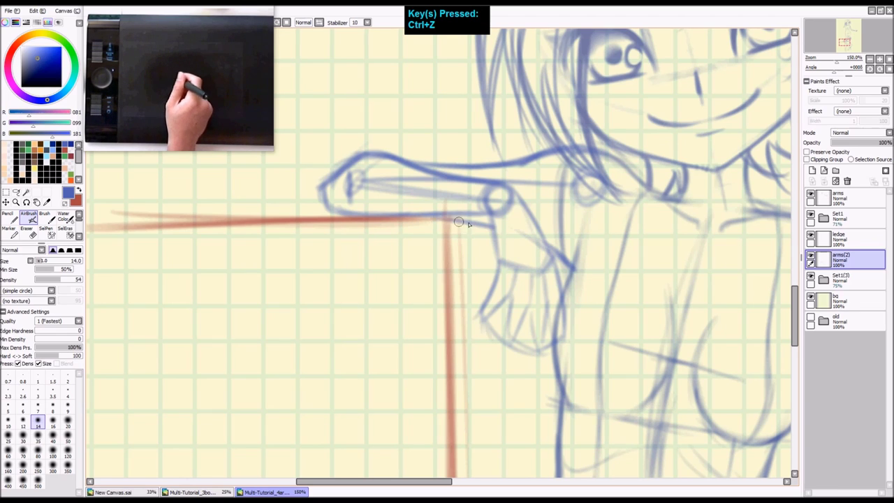
- Erase the upper arm's underside line where it crosses the palm of the hanging hand
{"action": "key", "text": "space"}
{"action": "left_click_drag", "start_coordinate": [531, 258], "coordinate": [477, 205]}
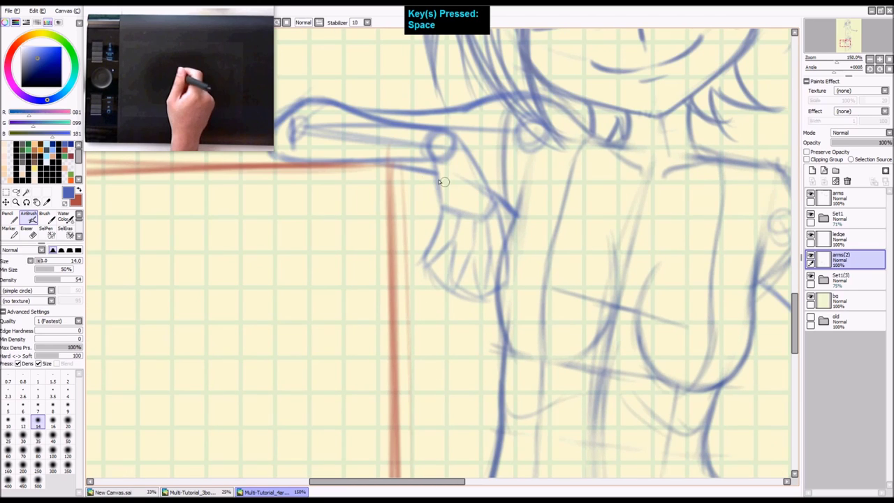
{"action": "key", "text": "e"}
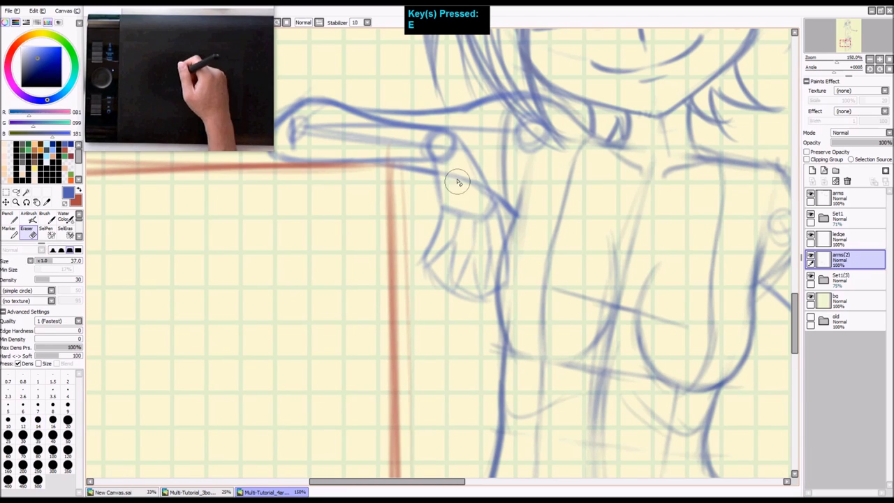
{"action": "left_click_drag", "start_coordinate": [451, 160], "coordinate": [473, 185]}
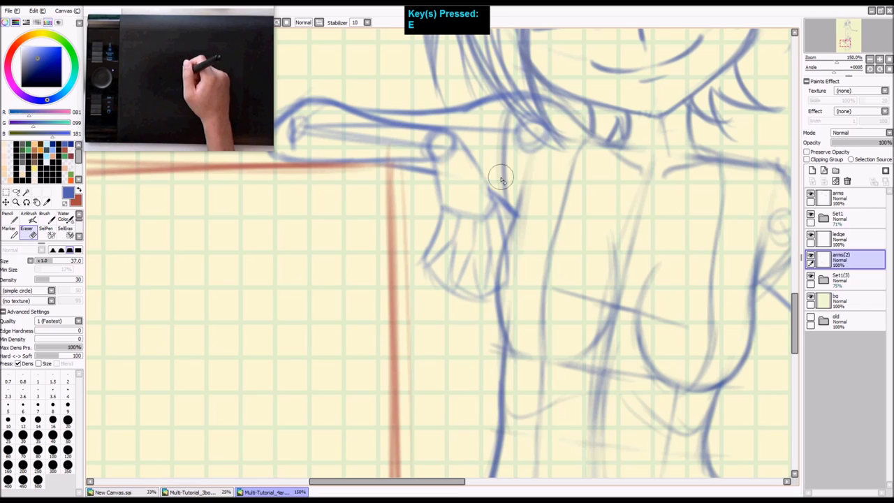
{"action": "key", "text": "ctrl+z"}
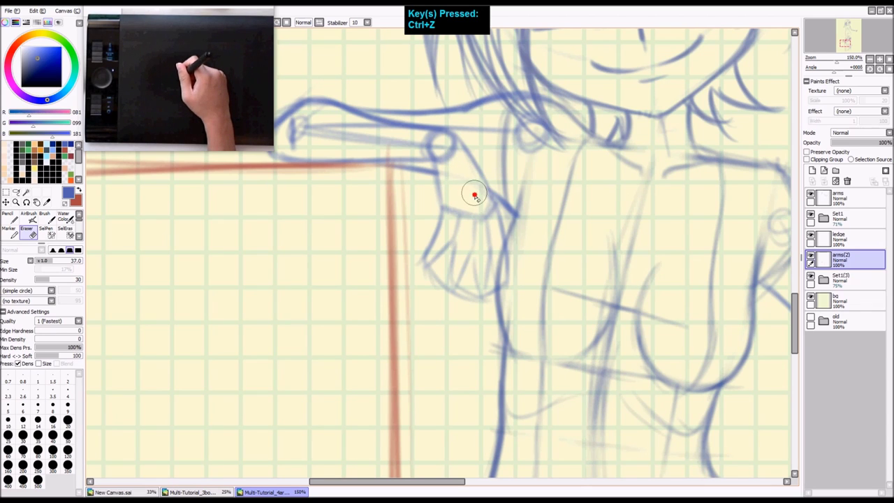
{"action": "key", "text": "ctrl+shift+z"}
{"action": "key", "text": "a"}
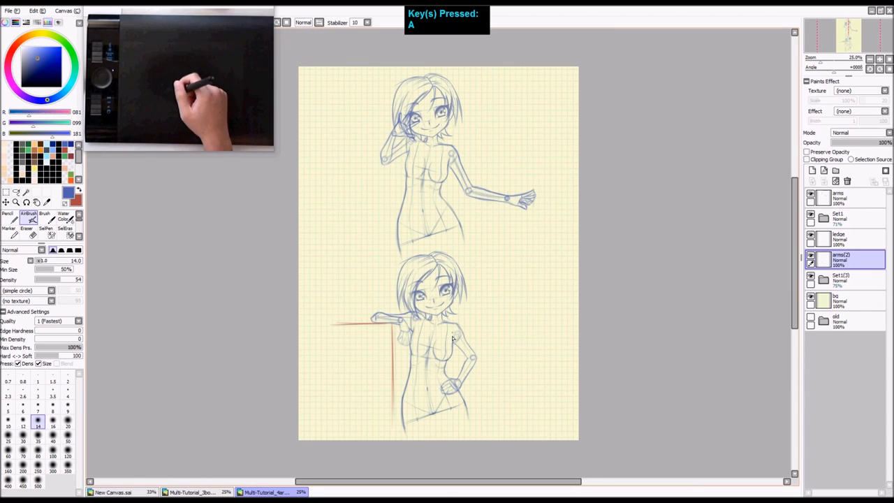
{"action": "key", "text": "space"}
{"action": "left_click_drag", "start_coordinate": [421, 341], "coordinate": [451, 269]}
{"action": "key", "text": "z"}
{"action": "key", "text": "z"}
{"action": "key", "text": "z"}
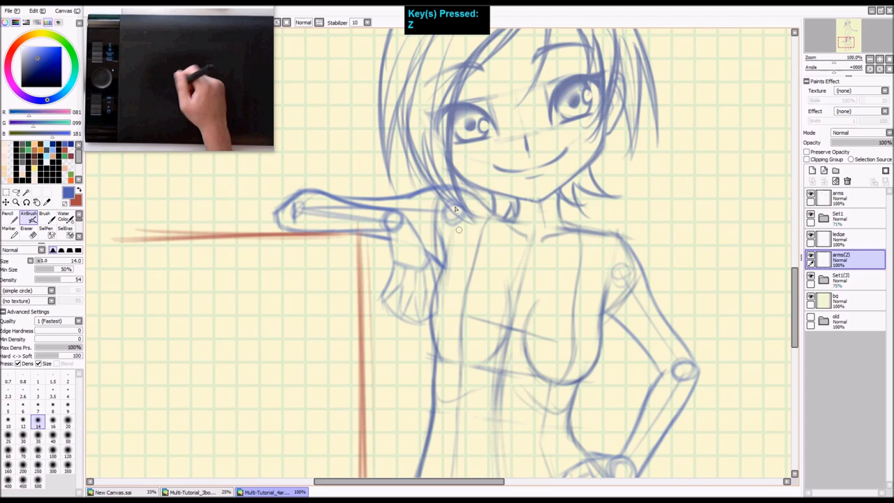
{"action": "mouse_move", "coordinate": [456, 170]}
{"action": "left_mouse_down"}
{"action": "mouse_move", "coordinate": [443, 289]}
{"action": "mouse_move", "coordinate": [447, 175]}
{"action": "mouse_move", "coordinate": [451, 271]}
{"action": "left_mouse_up"}
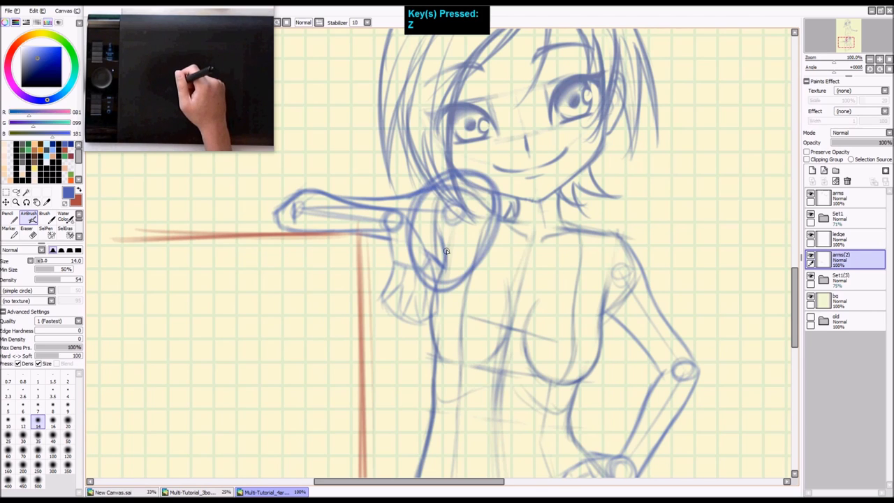
{"action": "key", "text": "ctrl+z"}
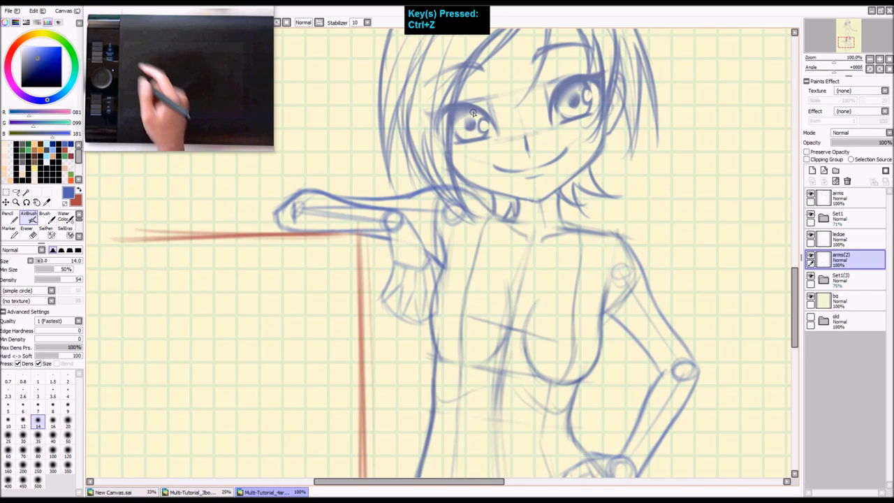
- Reinforce the finger lines of the lower character's hand hanging beside the ledge
{"action": "key", "text": "shift+z"}
{"action": "key", "text": "shift+z"}
{"action": "key", "text": "space"}
{"action": "left_click_drag", "start_coordinate": [501, 248], "coordinate": [436, 312]}
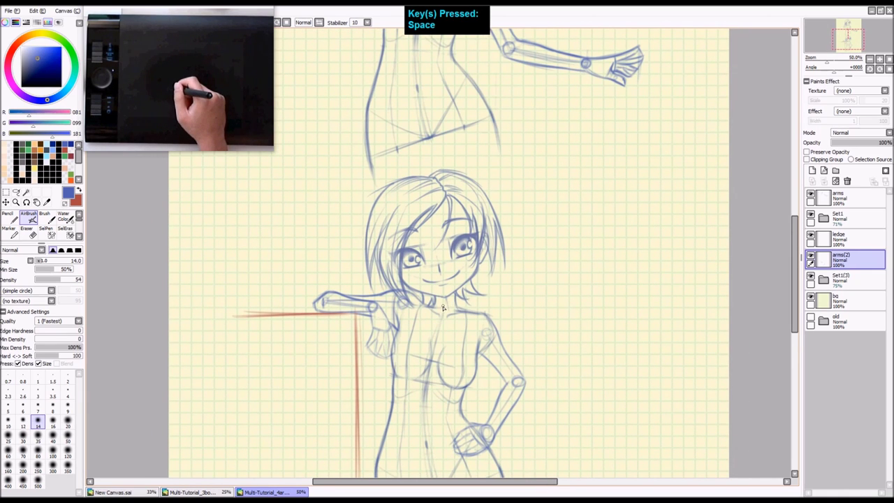
{"action": "key", "text": "2"}
{"action": "key", "text": "2"}
{"action": "key", "text": "a"}
{"action": "key", "text": "ctrl+z"}
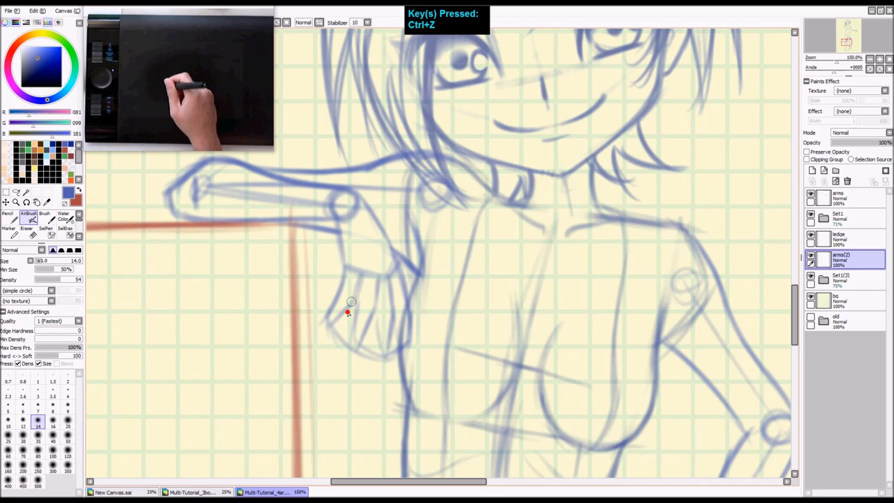
{"action": "key", "text": "ctrl+shift+z"}
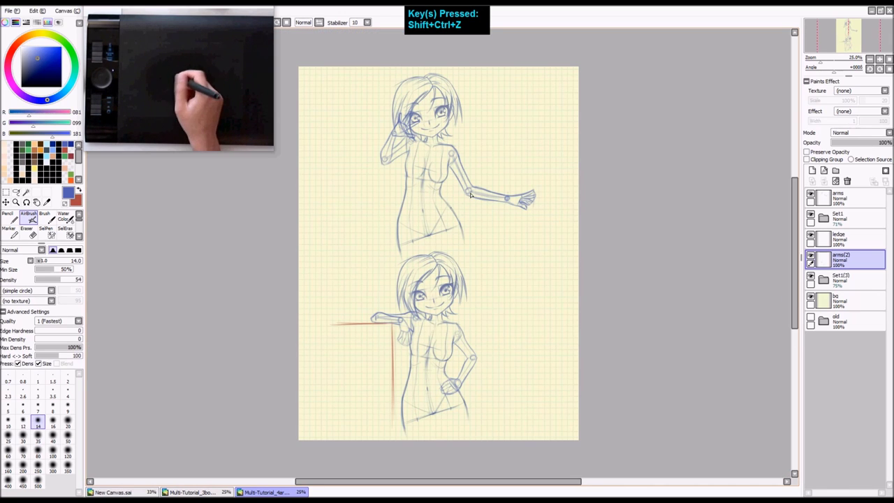
{"action": "key", "text": "z"}
{"action": "key", "text": "z"}
{"action": "key", "text": "space"}
{"action": "left_click_drag", "start_coordinate": [487, 87], "coordinate": [486, 208]}
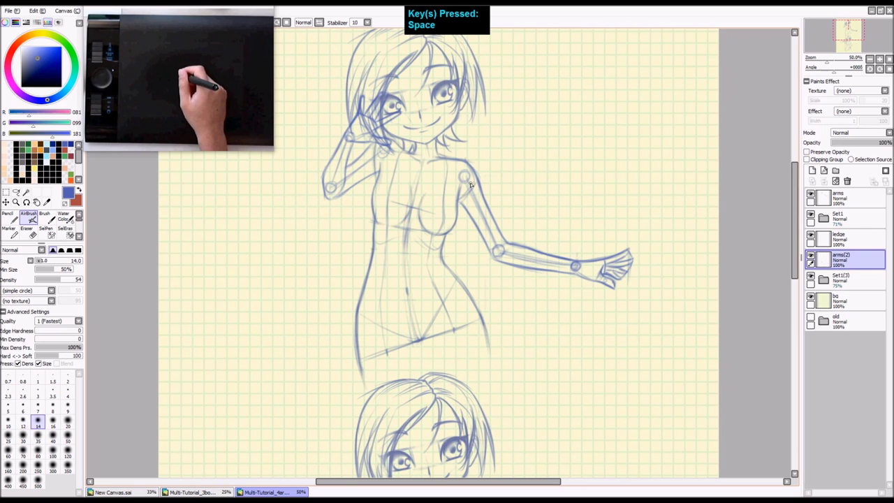
- Try a vertical length guide from the upper character's shoulder to the hip, with short tick marks at elbow and wrist height
{"action": "left_click_drag", "start_coordinate": [463, 180], "coordinate": [482, 332]}
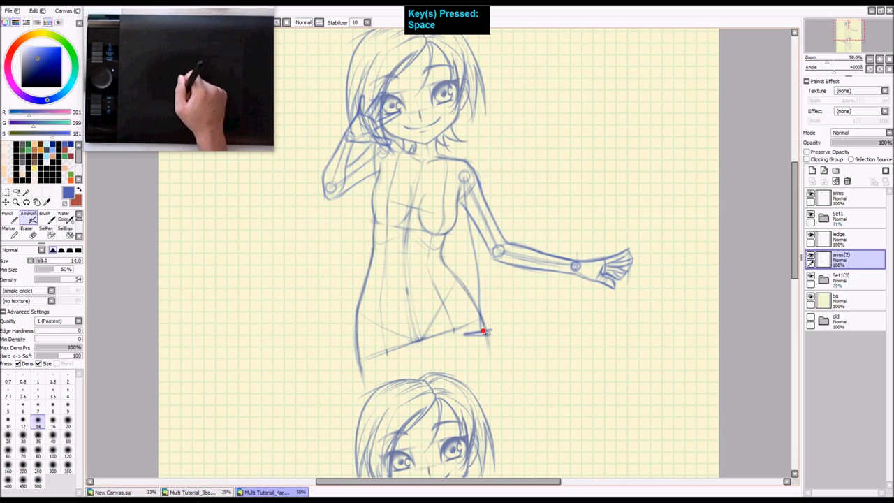
{"action": "key", "text": "ctrl+z"}
{"action": "left_click_drag", "start_coordinate": [466, 180], "coordinate": [483, 345]}
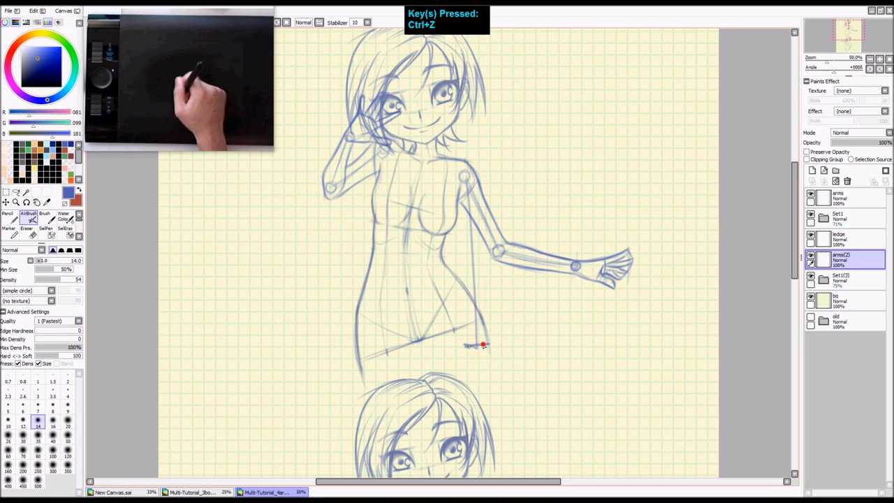
{"action": "left_click_drag", "start_coordinate": [465, 262], "coordinate": [480, 262]}
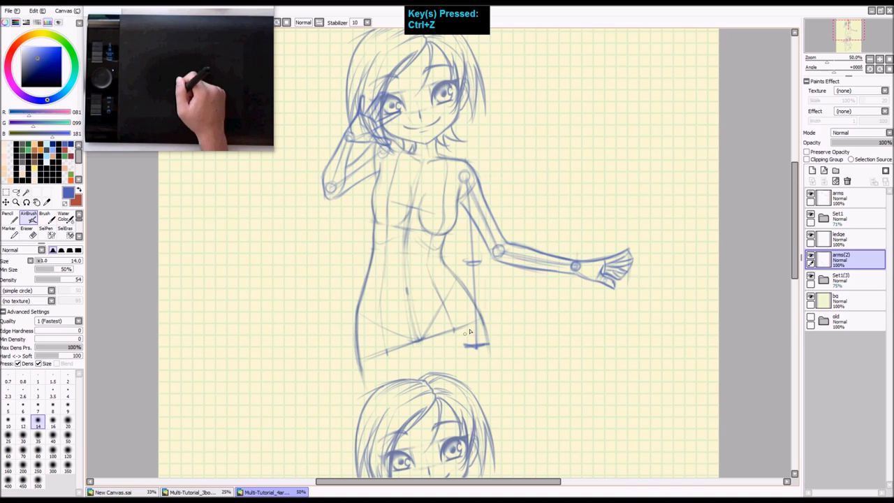
{"action": "key", "text": "ctrl+z"}
{"action": "key", "text": "ctrl+z"}
{"action": "key", "text": "ctrl+z"}
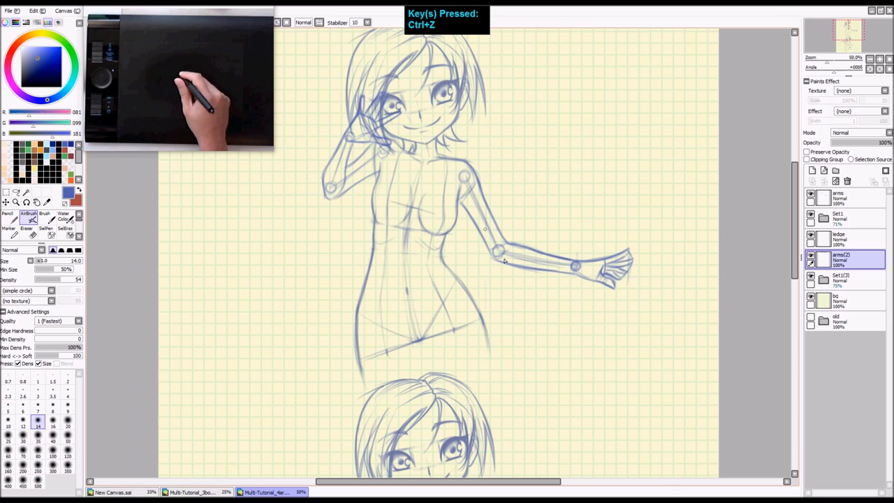
- Examine the upper character's outstretched hand and raised arm, temporarily hiding the Set1 folder to inspect the arm sketch alone
{"action": "key", "text": "space"}
{"action": "left_click_drag", "start_coordinate": [607, 274], "coordinate": [547, 239]}
{"action": "key", "text": "z"}
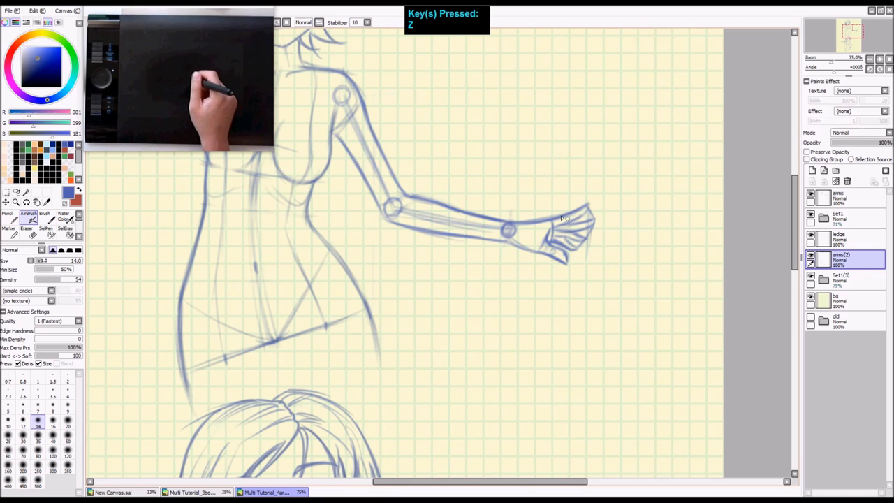
{"action": "key", "text": "space"}
{"action": "left_click_drag", "start_coordinate": [401, 220], "coordinate": [547, 288]}
{"action": "key", "text": "z"}
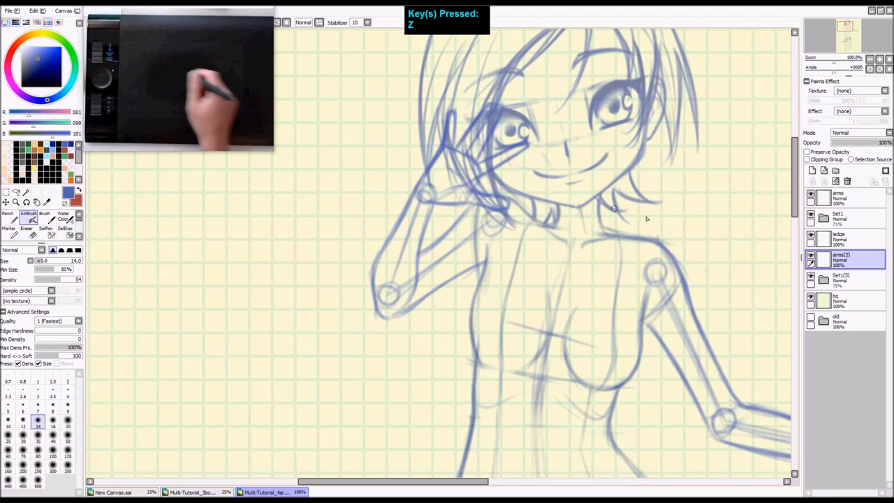
{"action": "left_click", "coordinate": [811, 217]}
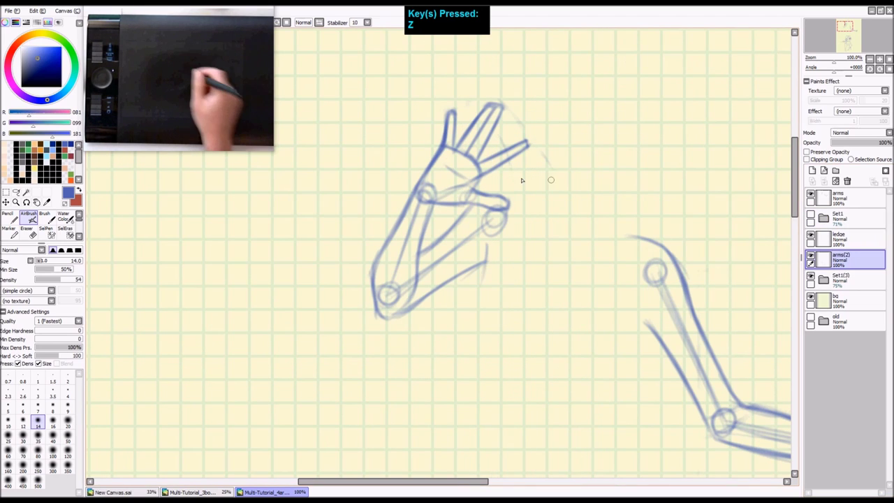
{"action": "key", "text": "z"}
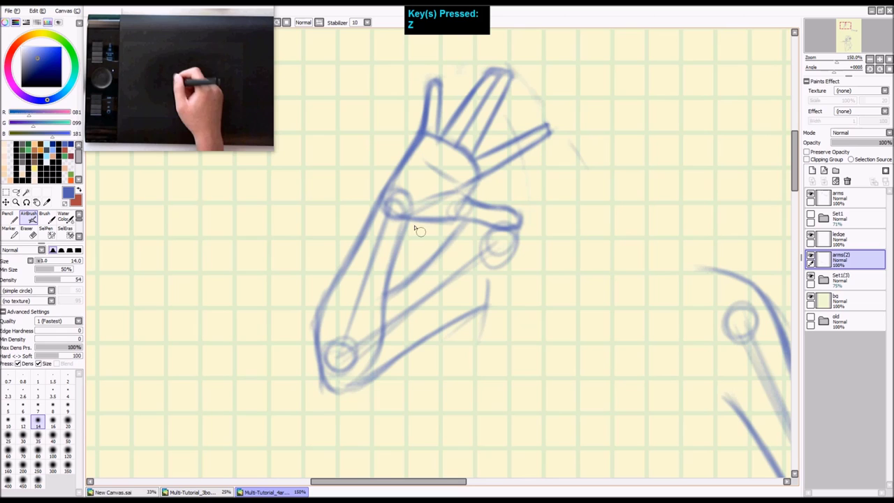
{"action": "key", "text": "space"}
{"action": "left_click_drag", "start_coordinate": [385, 302], "coordinate": [388, 234]}
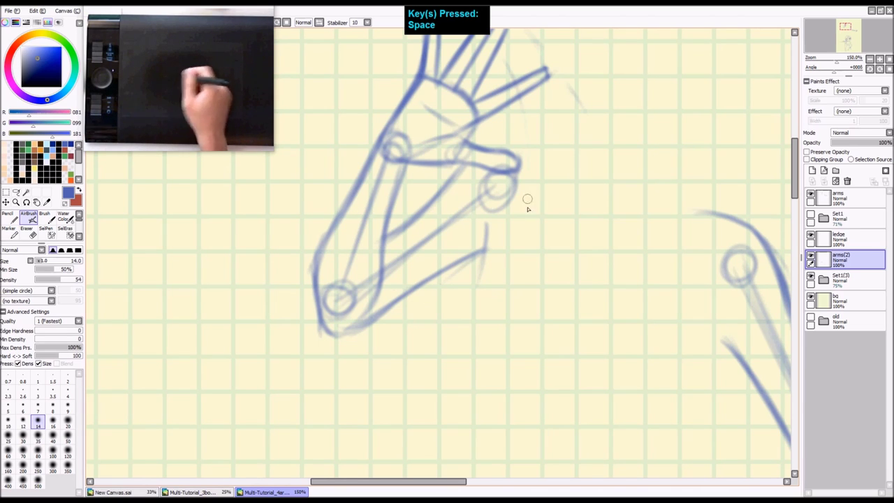
{"action": "left_click", "coordinate": [831, 218]}
{"action": "left_click", "coordinate": [812, 216]}
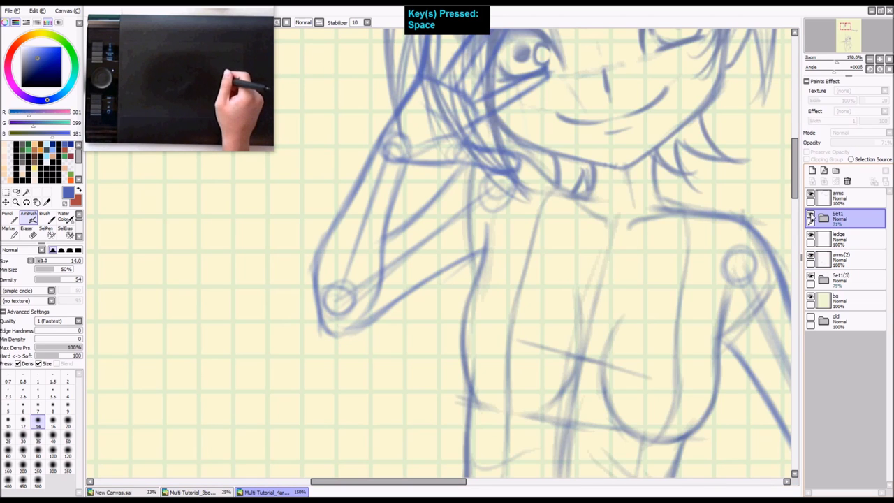
- Review the lower character's arm poses against the ledge and hip, and make arms(2) the active layer again
{"action": "key", "text": "ctrl+shift+z"}
{"action": "key", "text": "space"}
{"action": "left_click_drag", "start_coordinate": [443, 187], "coordinate": [463, 225]}
{"action": "key", "text": "z"}
{"action": "key", "text": "z"}
{"action": "key", "text": "z"}
{"action": "key", "text": "z"}
{"action": "key", "text": "space"}
{"action": "left_click_drag", "start_coordinate": [646, 437], "coordinate": [566, 196]}
{"action": "key", "text": "ctrl+shift+z"}
{"action": "left_click_drag", "start_coordinate": [497, 306], "coordinate": [492, 223]}
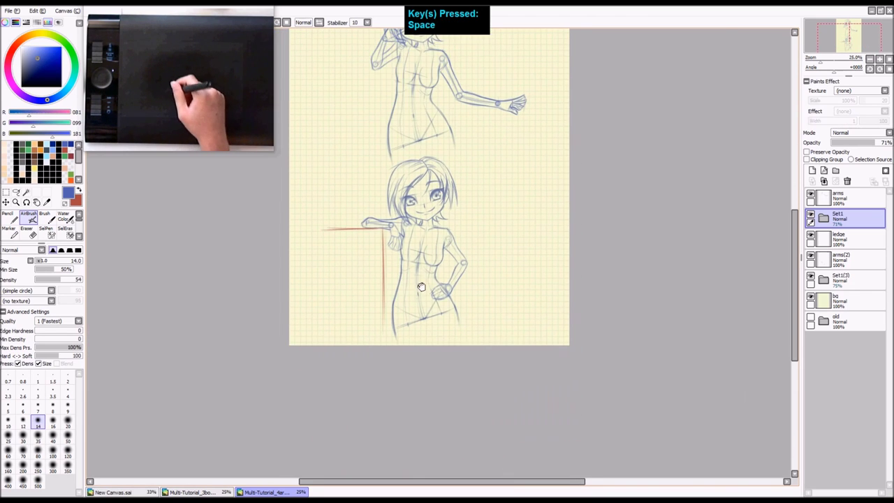
{"action": "key", "text": "z"}
{"action": "key", "text": "z"}
{"action": "left_click_drag", "start_coordinate": [479, 306], "coordinate": [464, 277]}
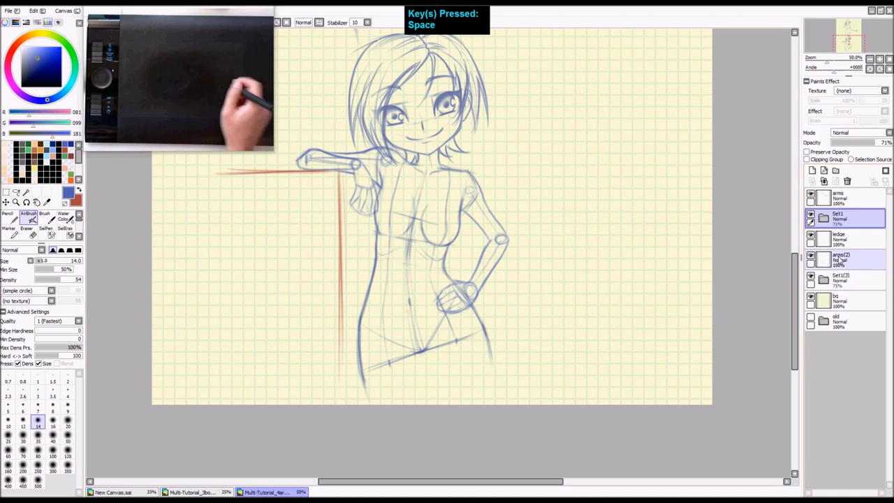
{"action": "left_click", "coordinate": [812, 259]}
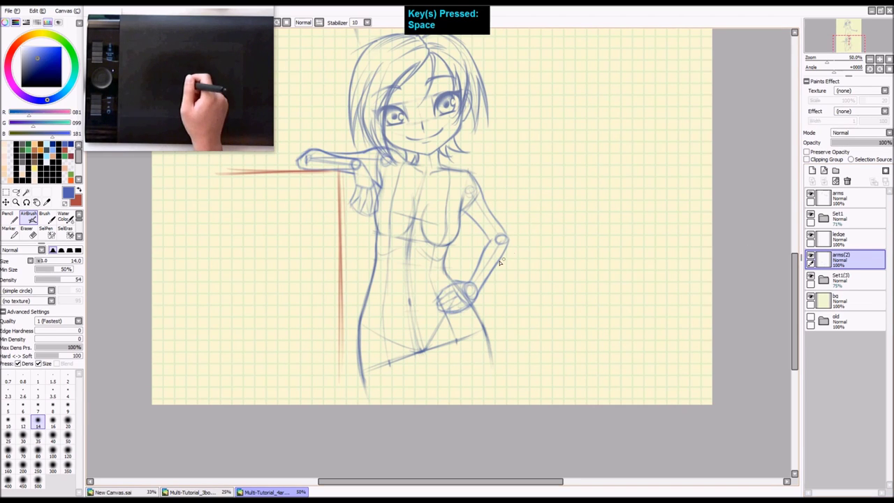
- Try a broad soft airbrush stroke at size 127 on the lower character's upper arm above the hip-side elbow
{"action": "key", "text": "ctrl+shift+z"}
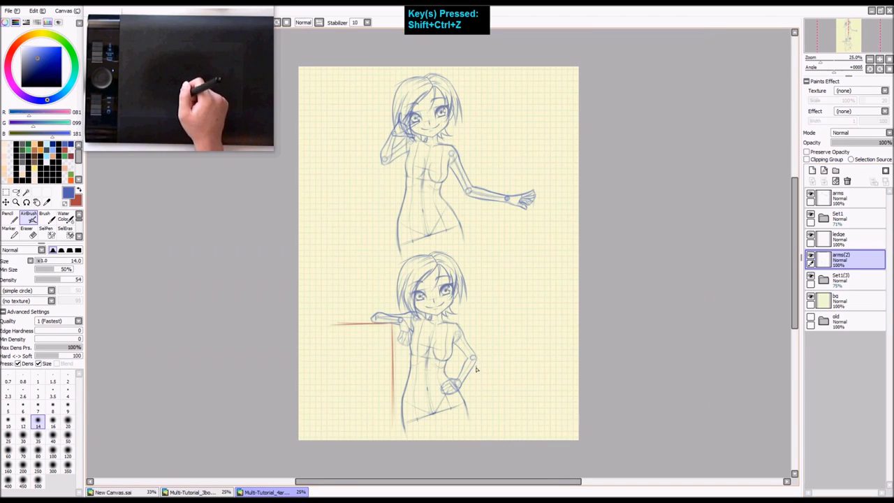
{"action": "key", "text": "z"}
{"action": "key", "text": "z"}
{"action": "key", "text": "space"}
{"action": "left_click_drag", "start_coordinate": [475, 357], "coordinate": [475, 288]}
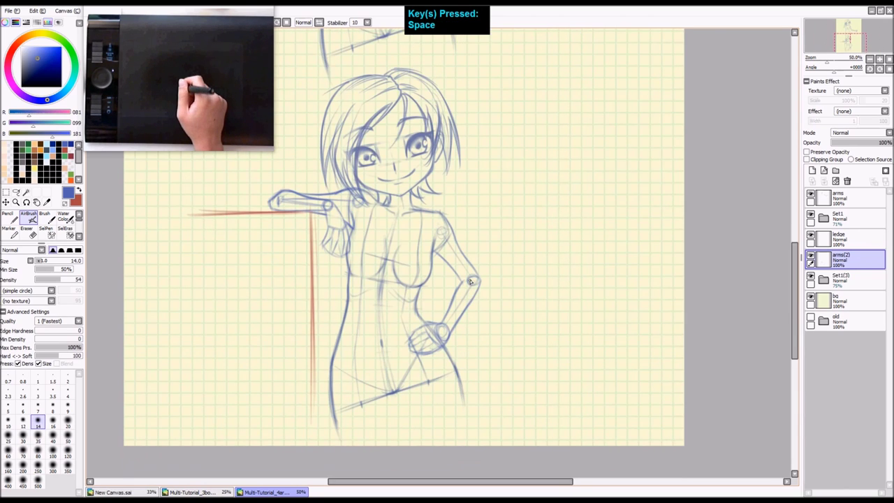
{"action": "key", "text": "z"}
{"action": "key", "text": "z"}
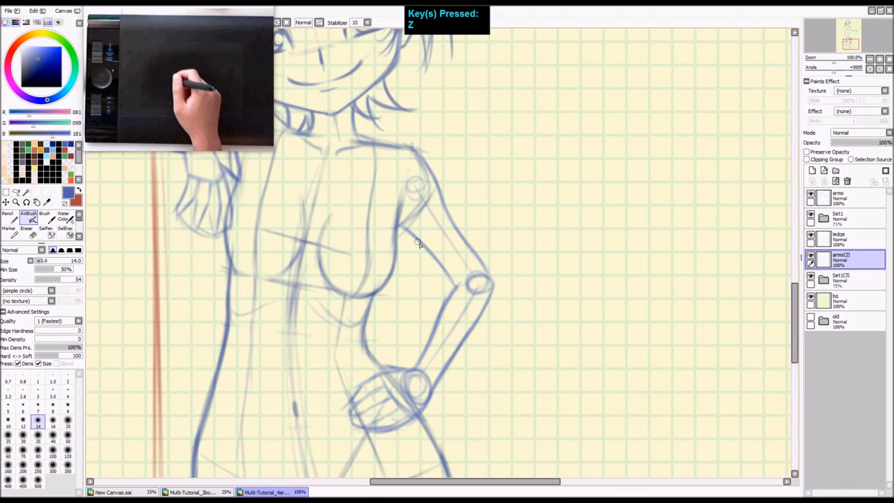
{"action": "key", "text": "a"}
{"action": "mouse_move", "coordinate": [449, 230]}
{"action": "left_mouse_down"}
{"action": "mouse_move", "coordinate": [427, 219]}
{"action": "mouse_move", "coordinate": [461, 275]}
{"action": "left_mouse_up"}
{"action": "key", "text": "ctrl+z"}
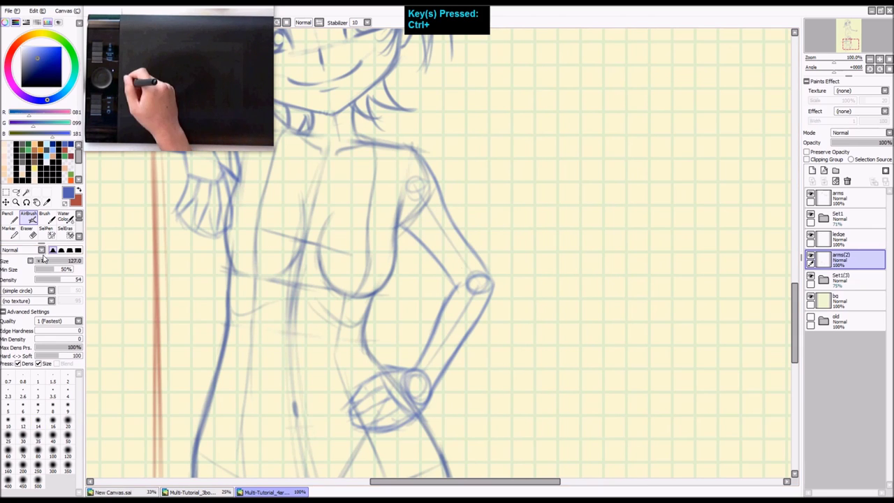
- Try filling the lower character's bent upper arm and forearm with a harder-edged airbrush at size 100
{"action": "left_click", "coordinate": [69, 252]}
{"action": "left_click_drag", "start_coordinate": [429, 216], "coordinate": [465, 269]}
{"action": "key", "text": "ctrl+z"}
{"action": "left_click_drag", "start_coordinate": [442, 228], "coordinate": [428, 228]}
{"action": "mouse_move", "coordinate": [469, 277]}
{"action": "left_mouse_down"}
{"action": "mouse_move", "coordinate": [407, 194]}
{"action": "mouse_move", "coordinate": [458, 261]}
{"action": "mouse_move", "coordinate": [419, 209]}
{"action": "left_mouse_up"}
{"action": "key", "text": "ctrl+z"}
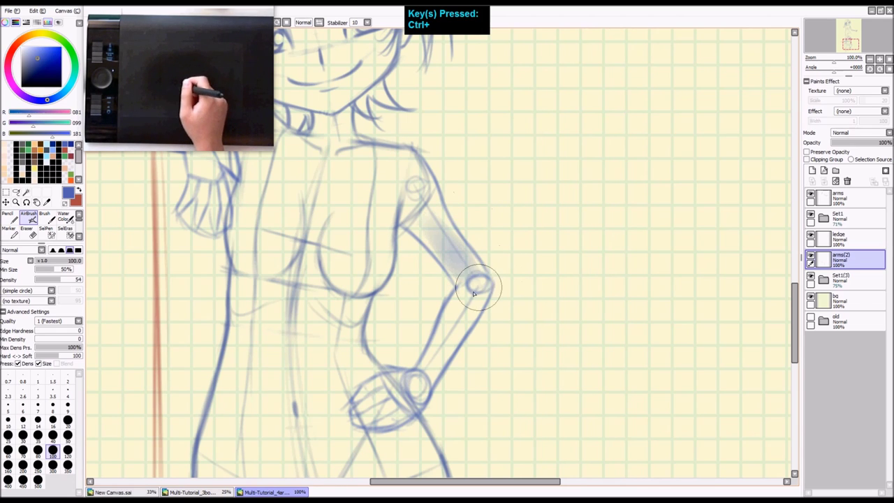
{"action": "left_click_drag", "start_coordinate": [478, 283], "coordinate": [431, 349]}
{"action": "key", "text": "ctrl+shift+z"}
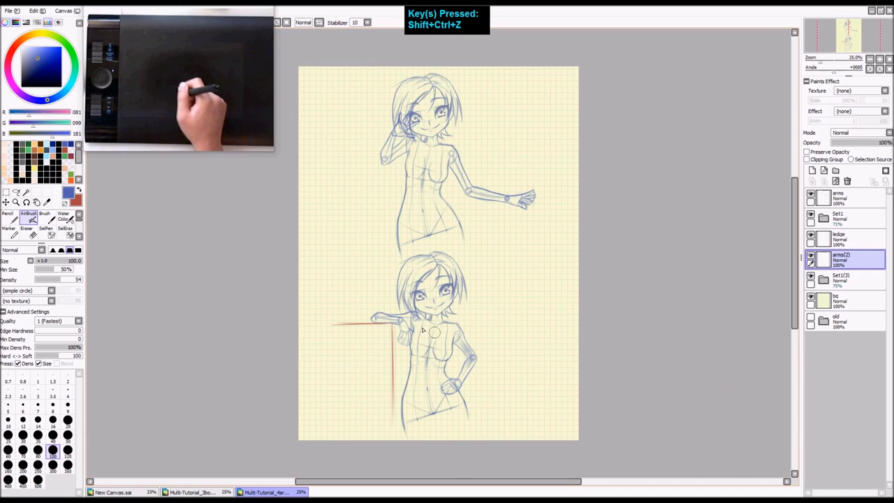
{"action": "key", "text": "ctrl+z"}
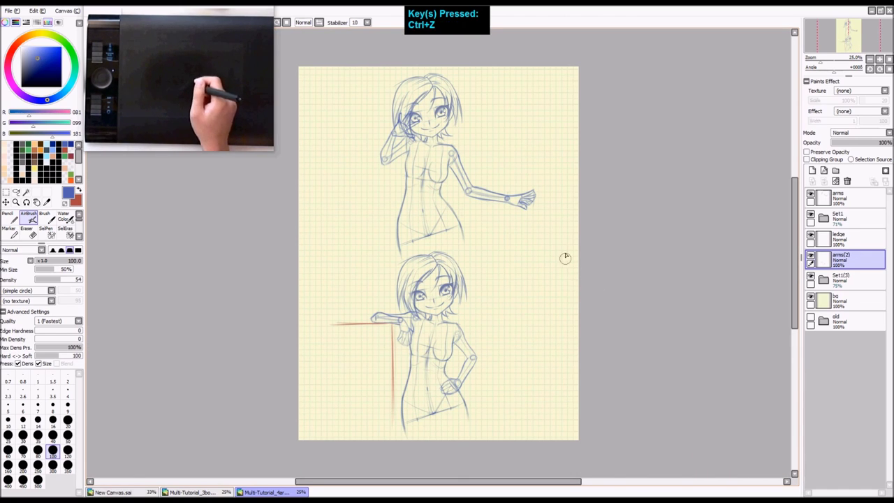